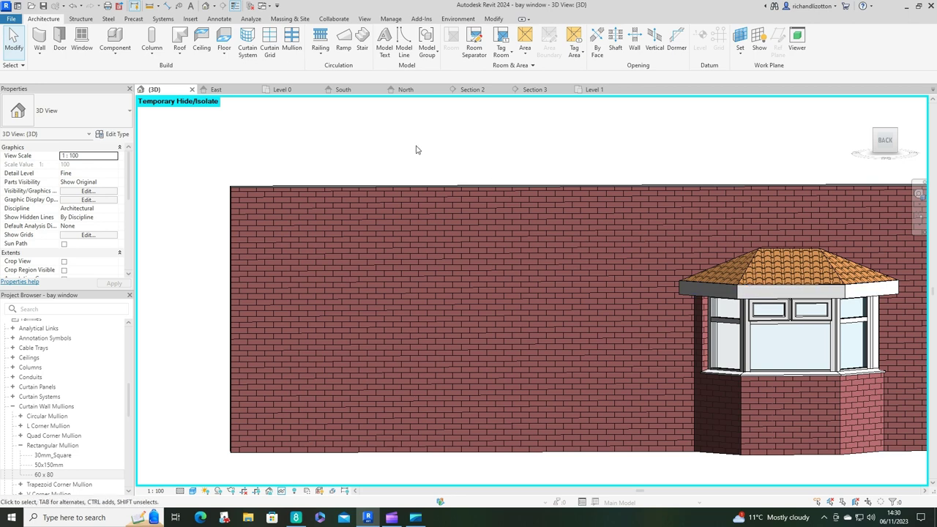
# Pass through the East elevation to the Level 0 plan and scroll Properties to Extents.
pyautogui.click(236, 91)
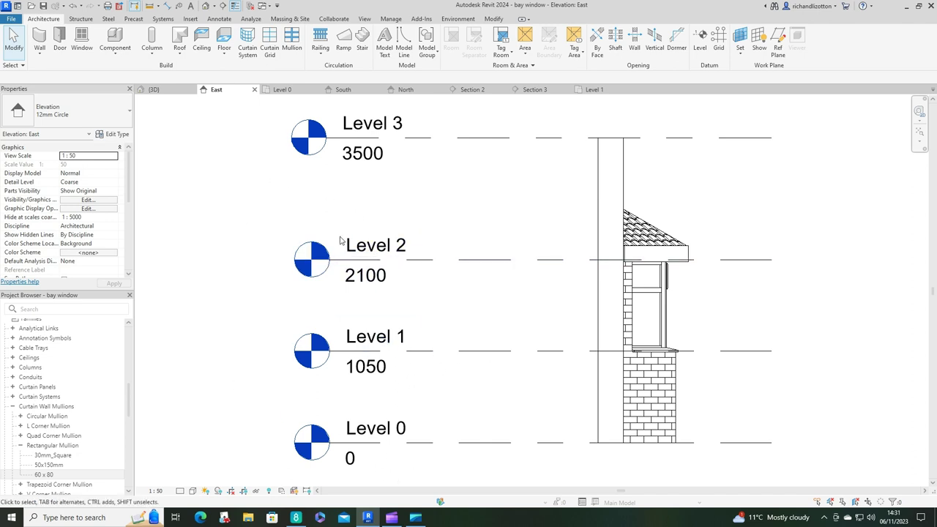
pyautogui.click(284, 90)
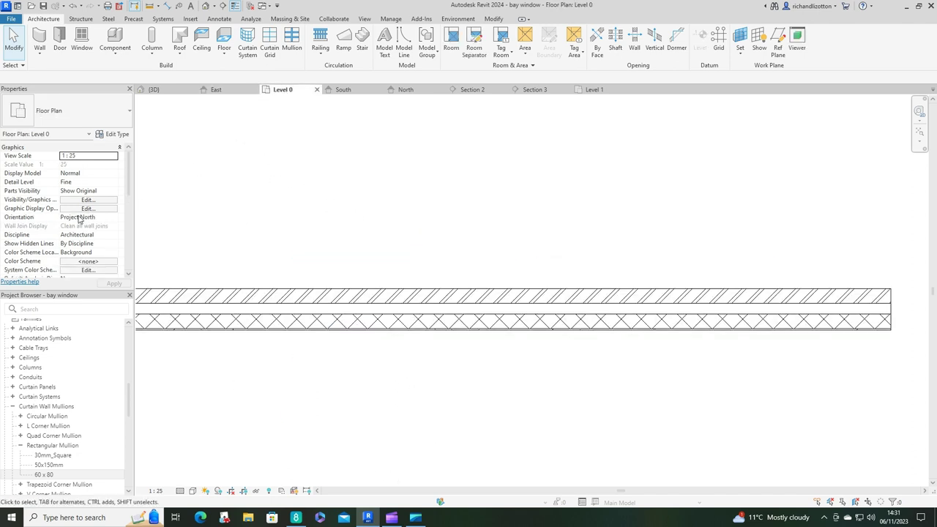
pyautogui.moveTo(129, 183); pyautogui.dragTo(122, 227)
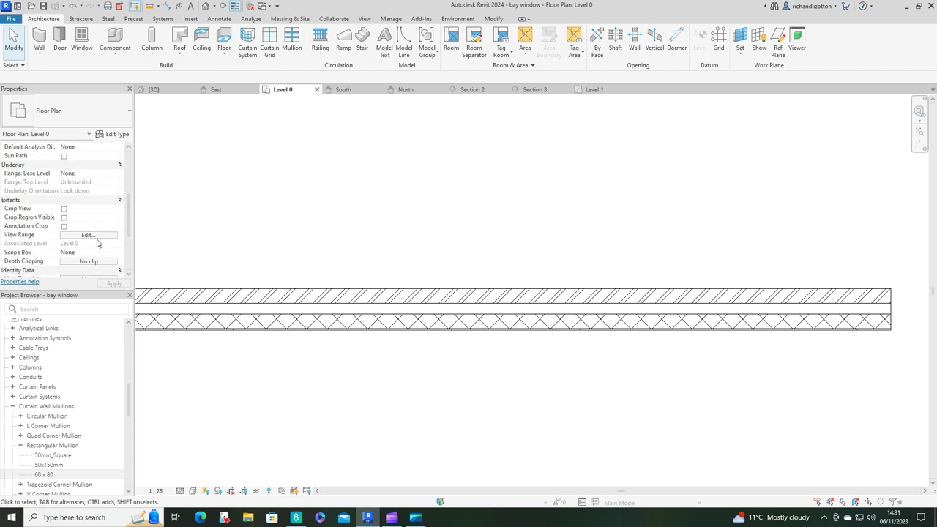
pyautogui.click(97, 236)
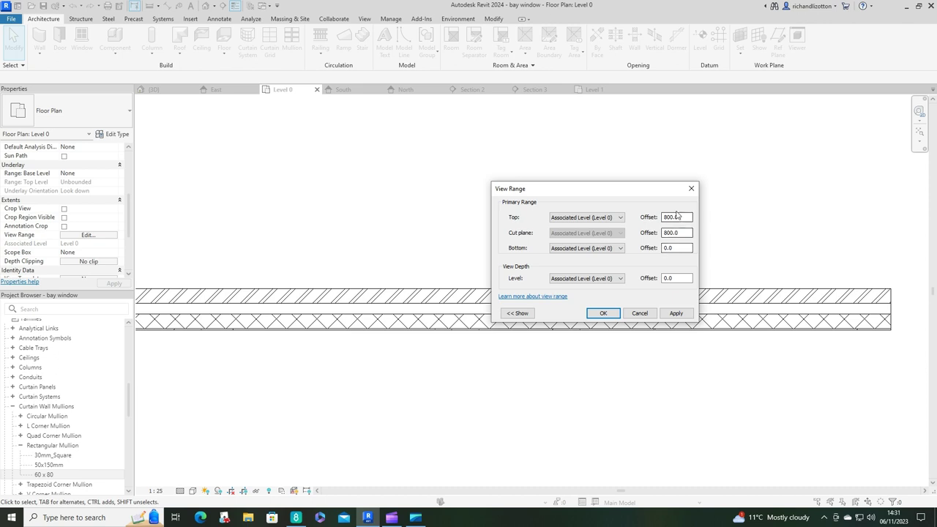
pyautogui.click(690, 188)
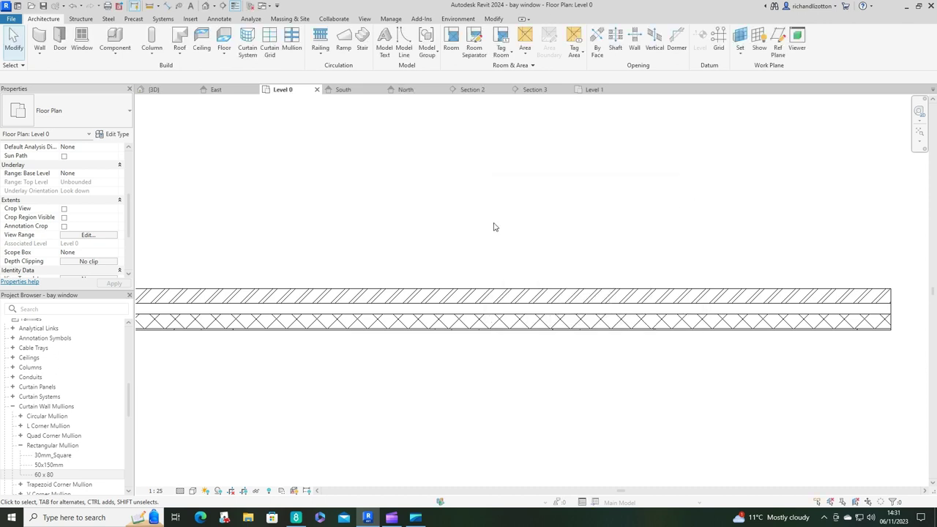
pyautogui.doubleClick(45, 474)
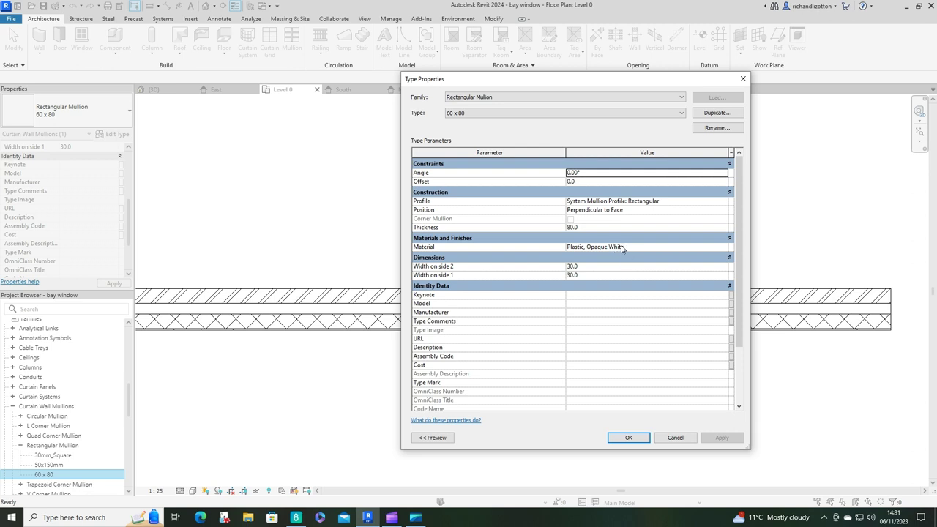
pyautogui.click(628, 437)
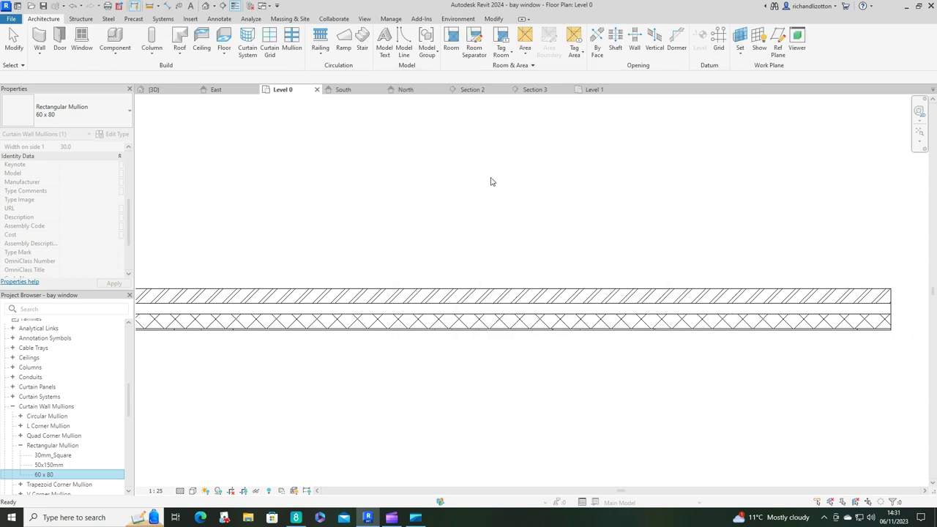
# Draw a model line along the wall and move it 600 out in front.
pyautogui.click(405, 46)
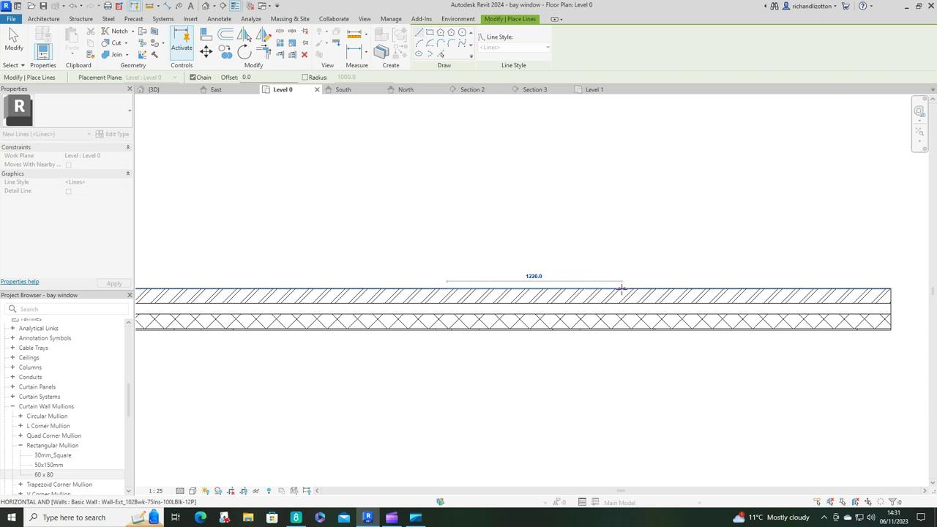
pyautogui.click(617, 289)
pyautogui.press('Escape')
pyautogui.press('Escape')
pyautogui.moveTo(393, 229); pyautogui.dragTo(816, 358)
pyautogui.click(207, 51)
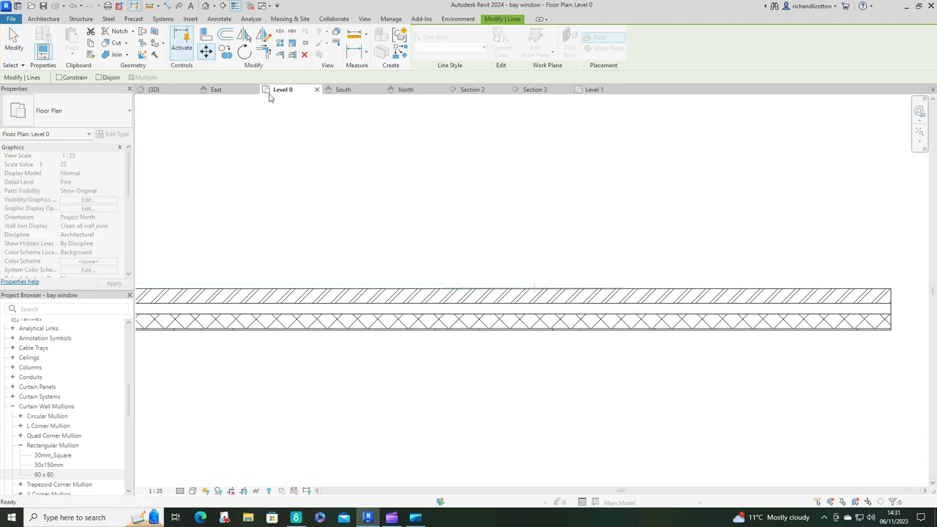
pyautogui.click(532, 245)
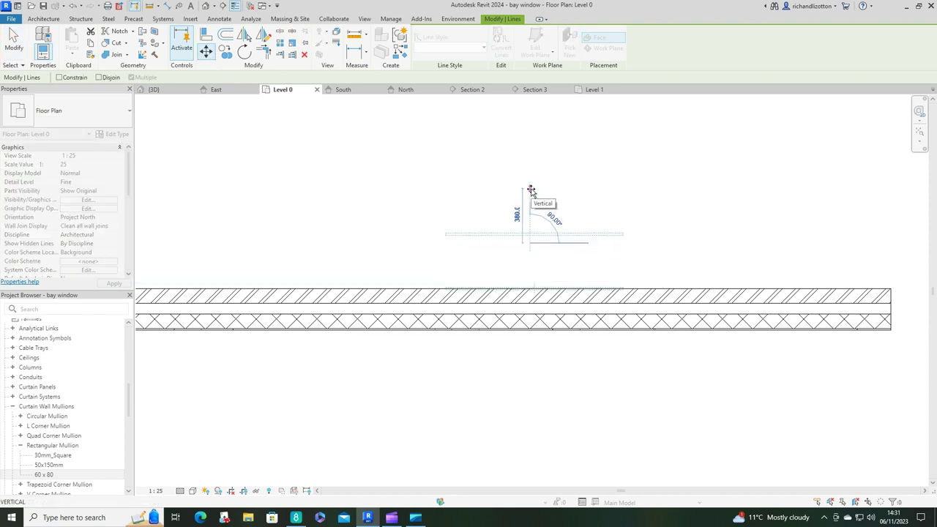
pyautogui.write('600')
pyautogui.press('Return')
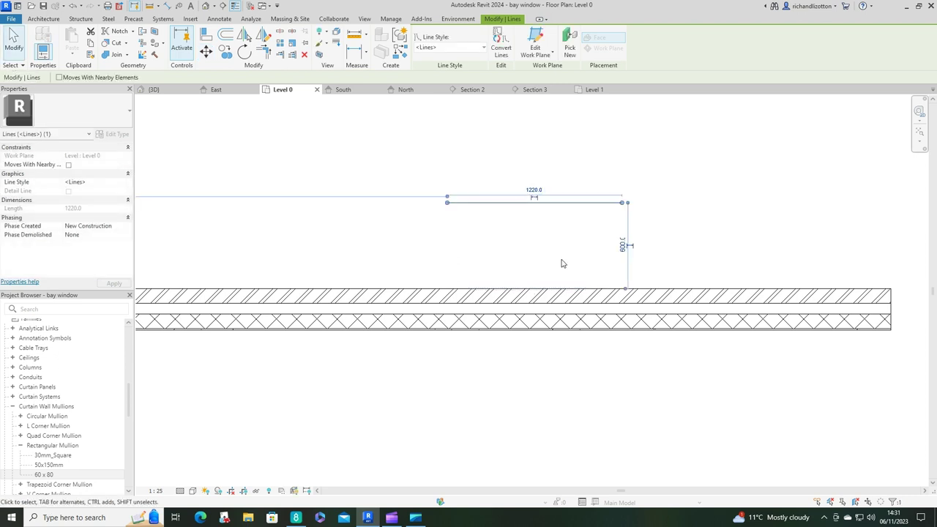
pyautogui.click(701, 239)
# Drag the guide line's end grips until the line is 3025 long.
pyautogui.scroll(1, 570, 230)
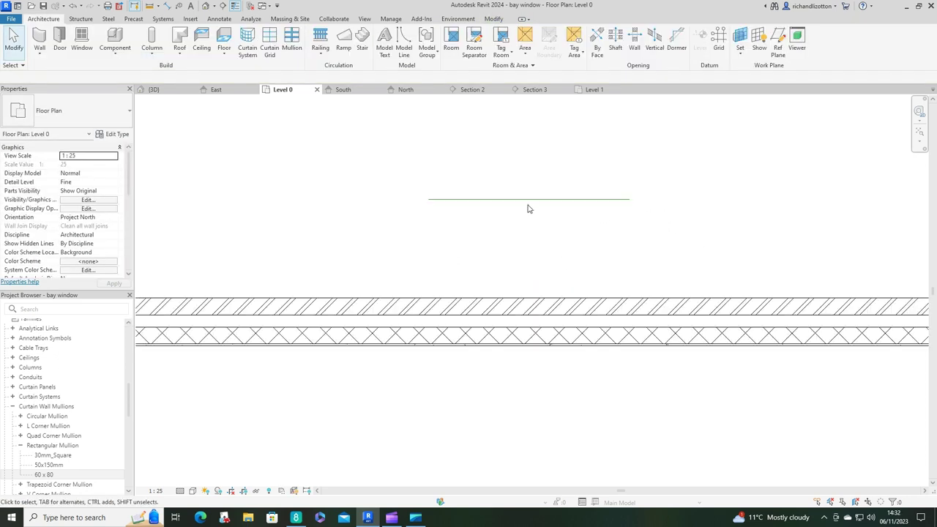
pyautogui.click(529, 200)
pyautogui.moveTo(430, 201); pyautogui.dragTo(259, 200)
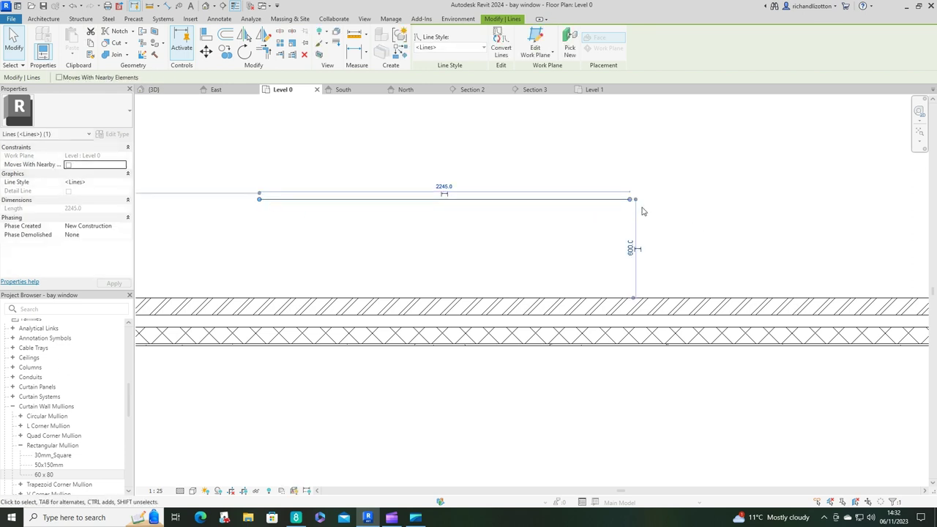
pyautogui.moveTo(634, 199); pyautogui.dragTo(757, 199)
pyautogui.click(676, 269)
pyautogui.scroll(-1, 640, 249)
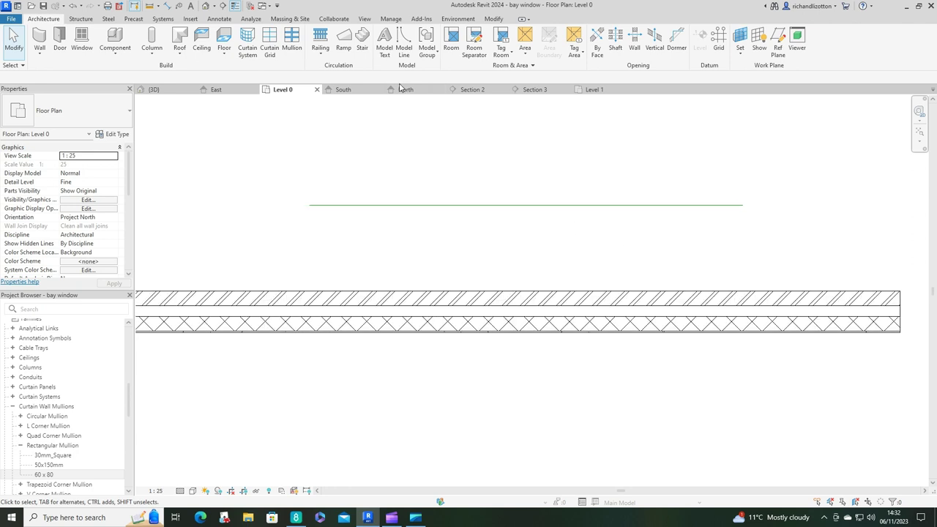
# Draw walls from the main wall, angled to the guide line, 1800 along it, then back.
pyautogui.click(39, 38)
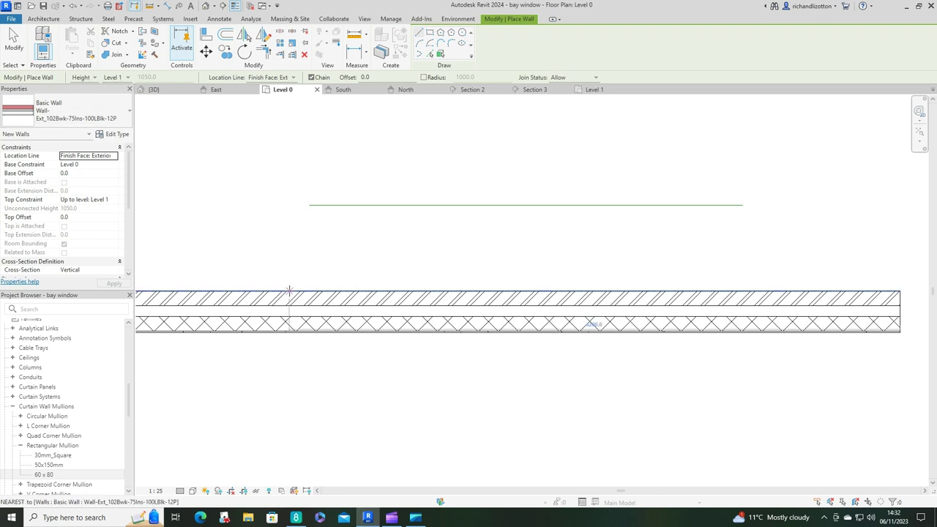
pyautogui.click(291, 291)
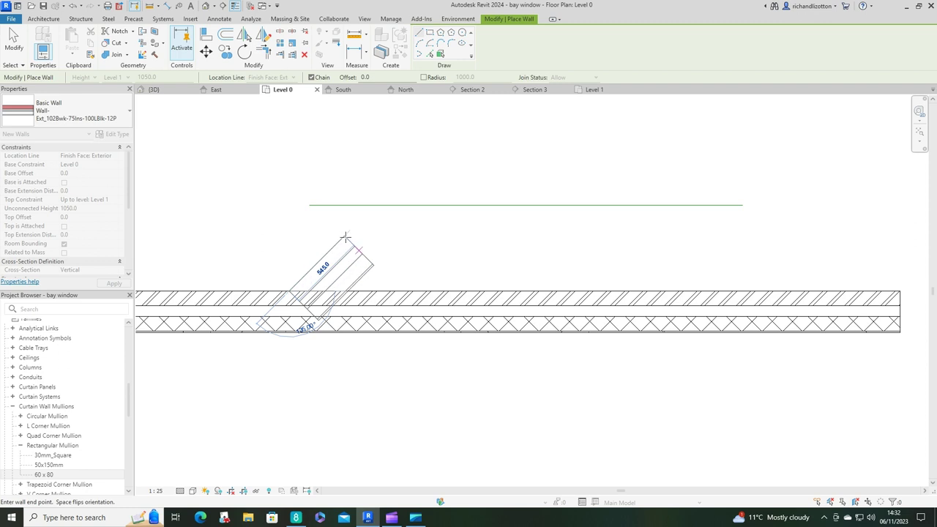
pyautogui.click(375, 205)
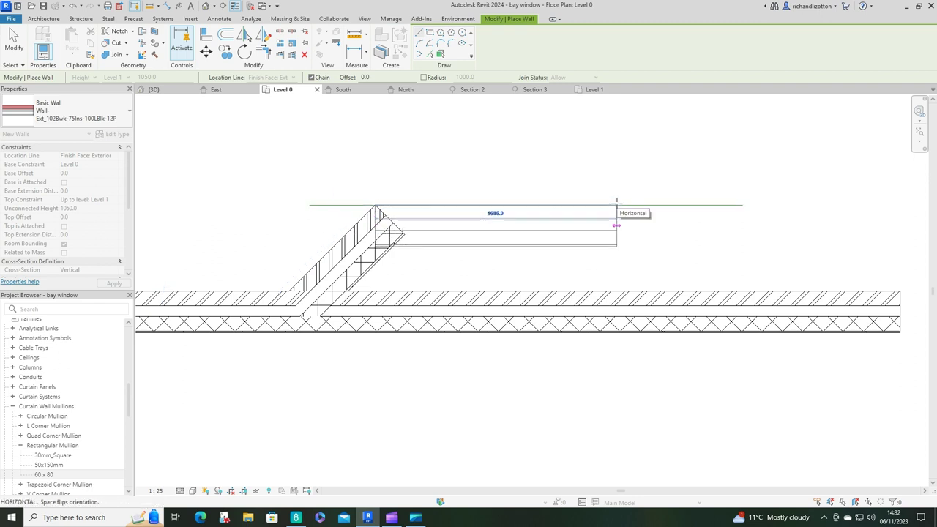
pyautogui.write('18')
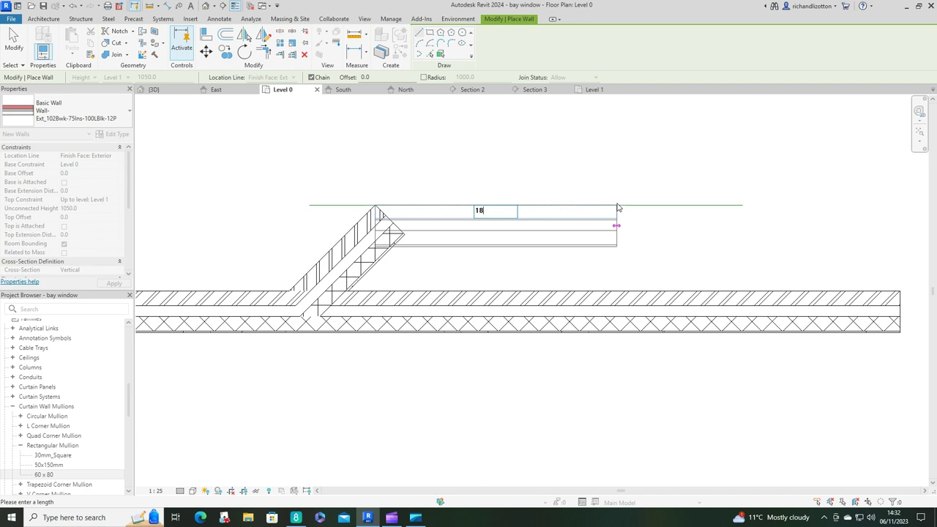
pyautogui.write('00')
pyautogui.press('Return')
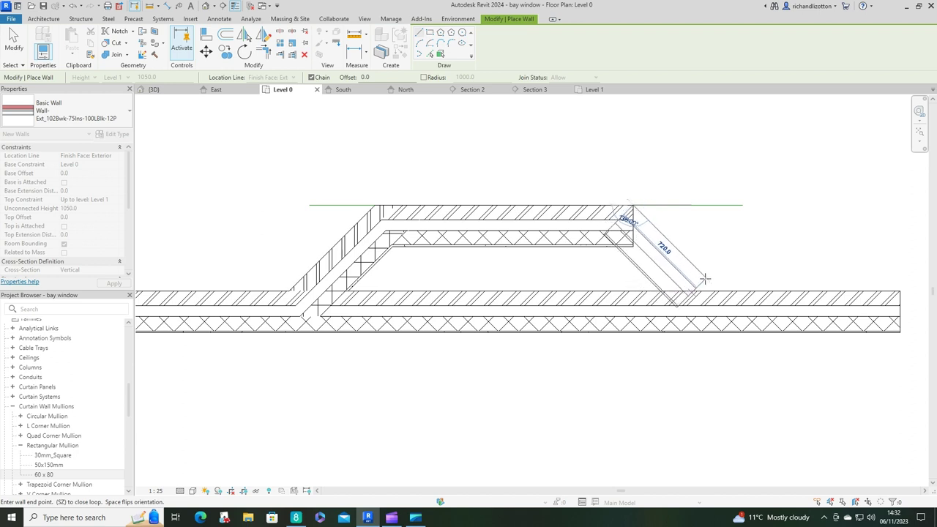
pyautogui.scroll(2, 704, 279)
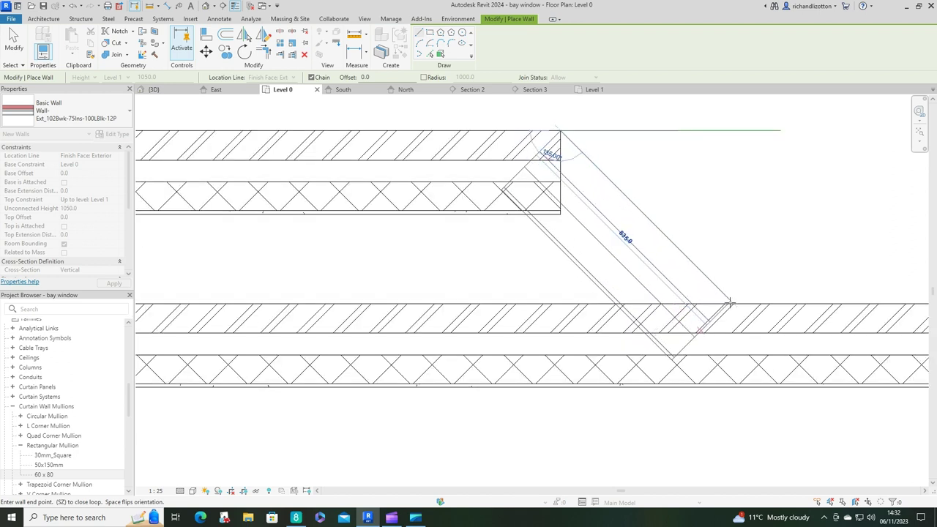
pyautogui.click(730, 302)
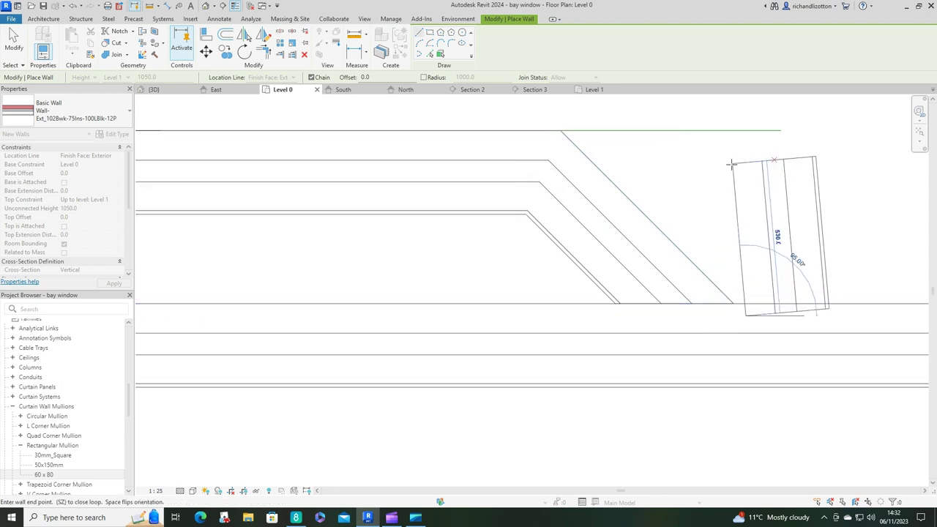
pyautogui.press('Escape')
pyautogui.press('Escape')
pyautogui.scroll(-3, 721, 185)
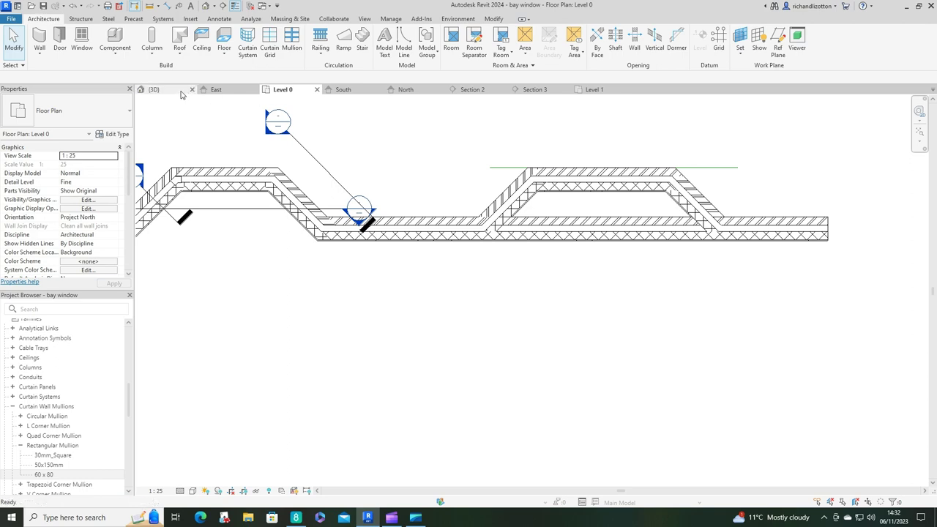
# Orbit the 3D view to see the low brick bay beside the existing bay window.
pyautogui.click(154, 90)
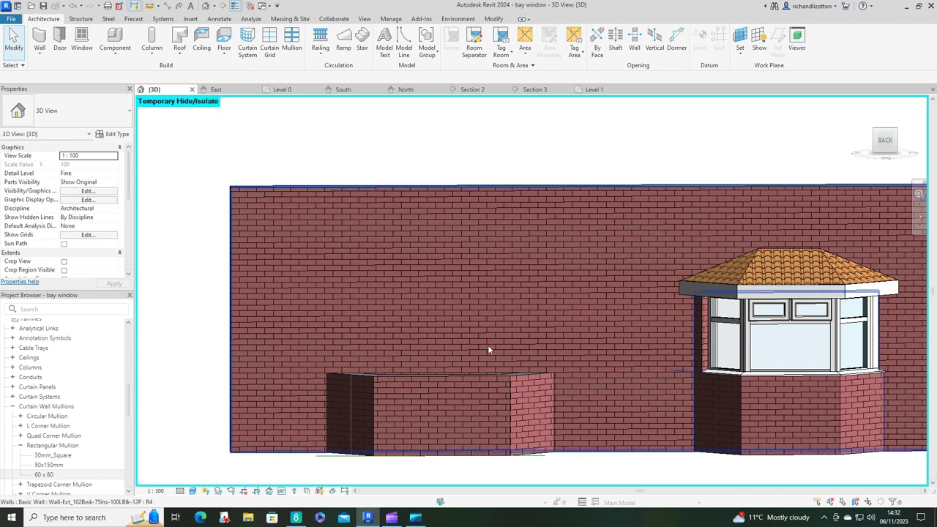
pyautogui.keyDown('shift'); pyautogui.moveTo(475, 346); pyautogui.dragTo(378, 253, button='middle'); pyautogui.keyUp('shift')
pyautogui.keyDown('shift'); pyautogui.moveTo(472, 297); pyautogui.dragTo(461, 288, button='middle'); pyautogui.keyUp('shift')
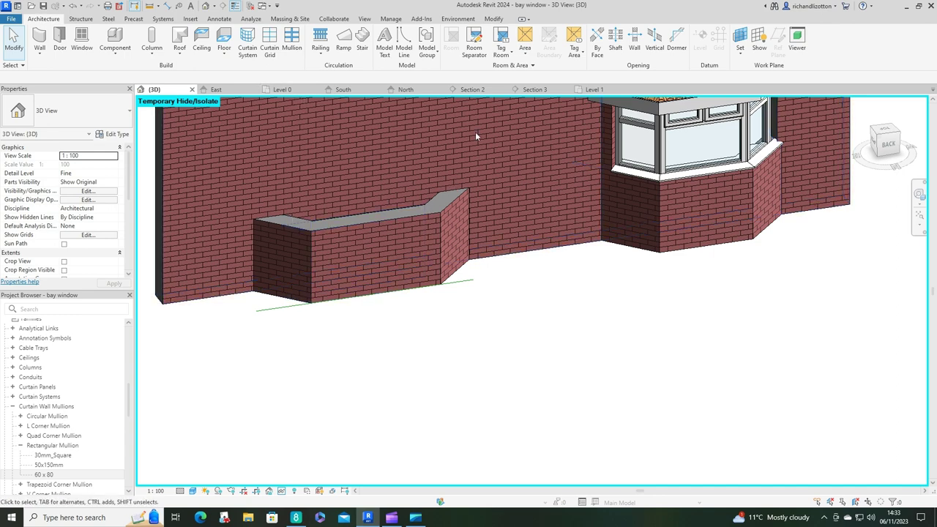
# Check the guide line on Level 0, then return to Level 1 showing the bay outline.
pyautogui.click(594, 89)
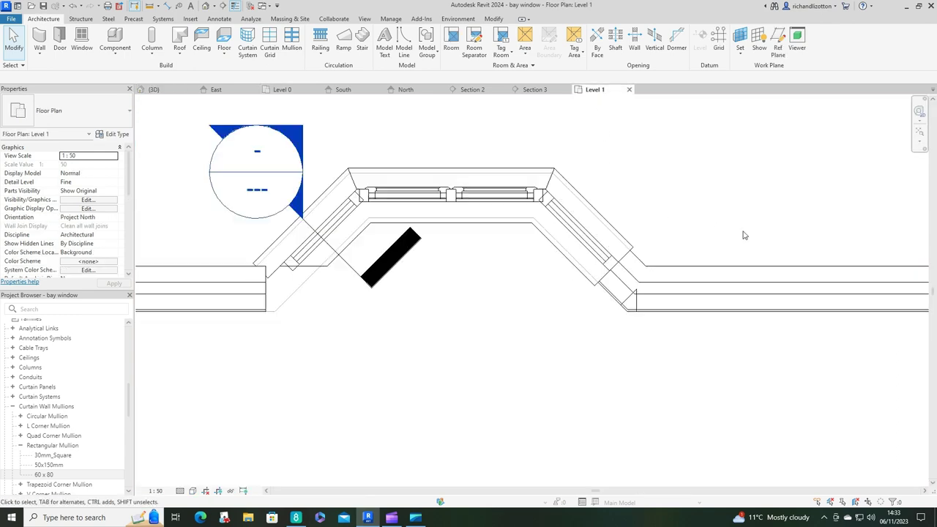
pyautogui.scroll(2, 573, 254)
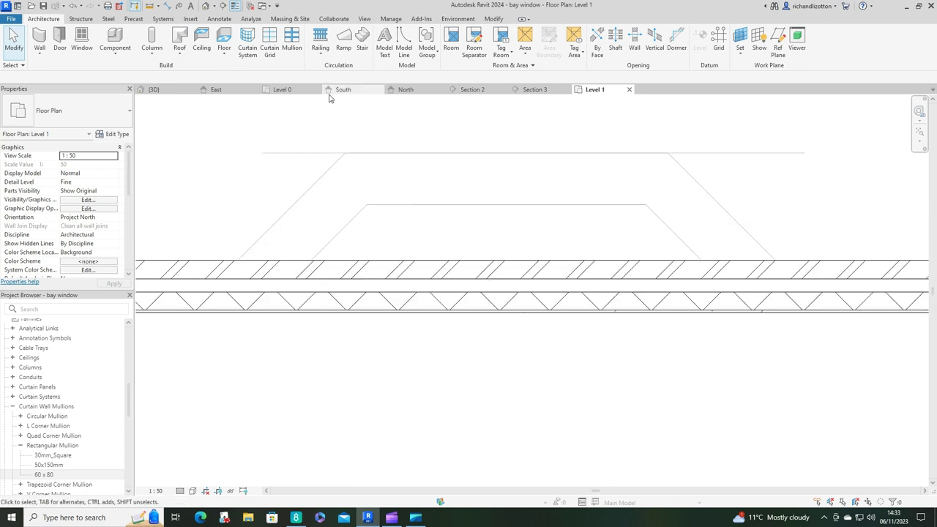
pyautogui.click(283, 90)
pyautogui.click(495, 171)
pyautogui.press('Escape')
pyautogui.click(596, 89)
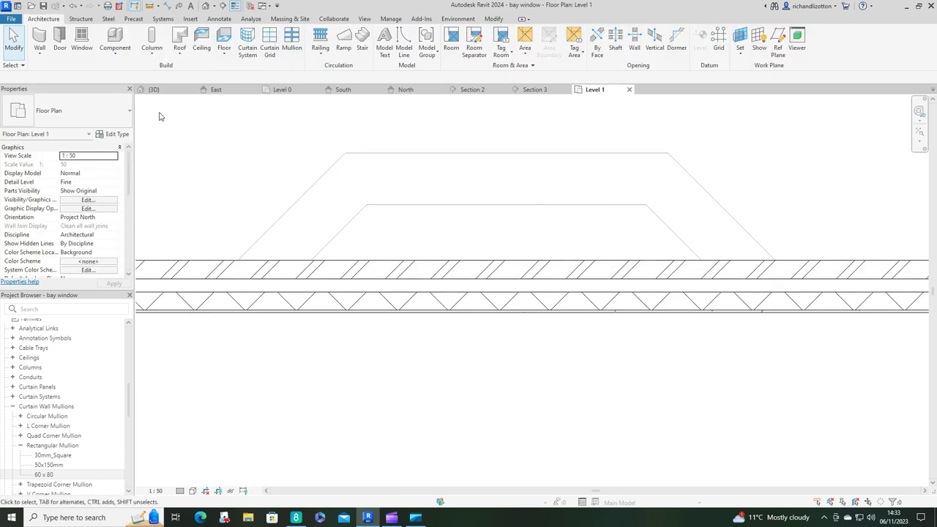
# Start a wall on Level 1 using the Curtain_Wall-Empty type.
pyautogui.click(40, 38)
pyautogui.click(126, 111)
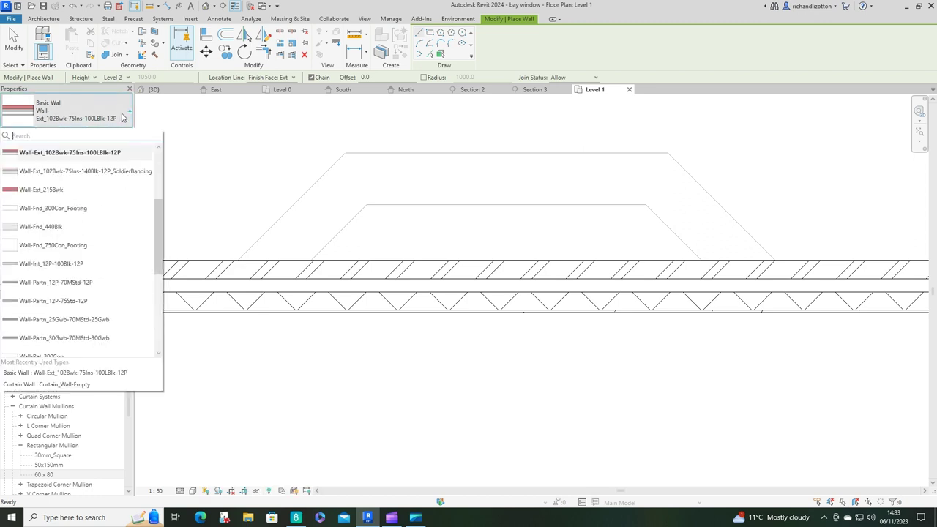
pyautogui.scroll(-5, 91, 246)
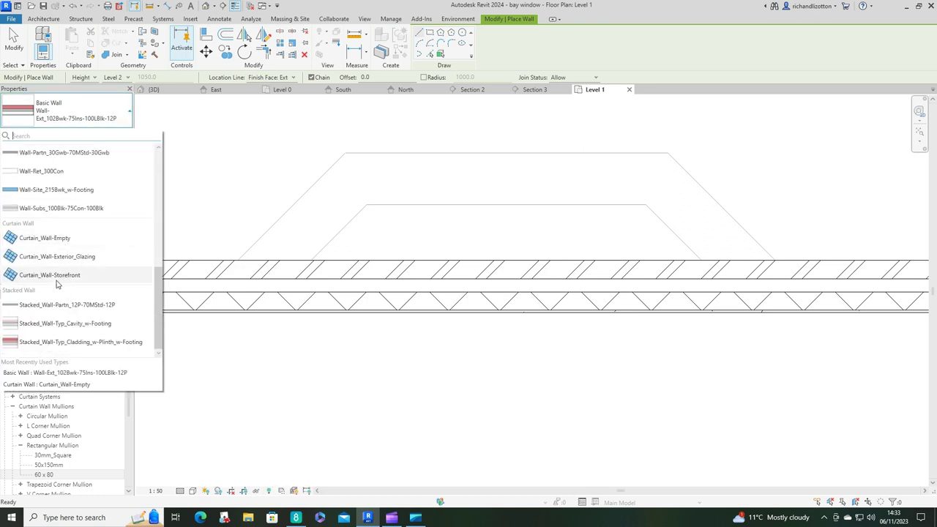
pyautogui.moveTo(63, 242)
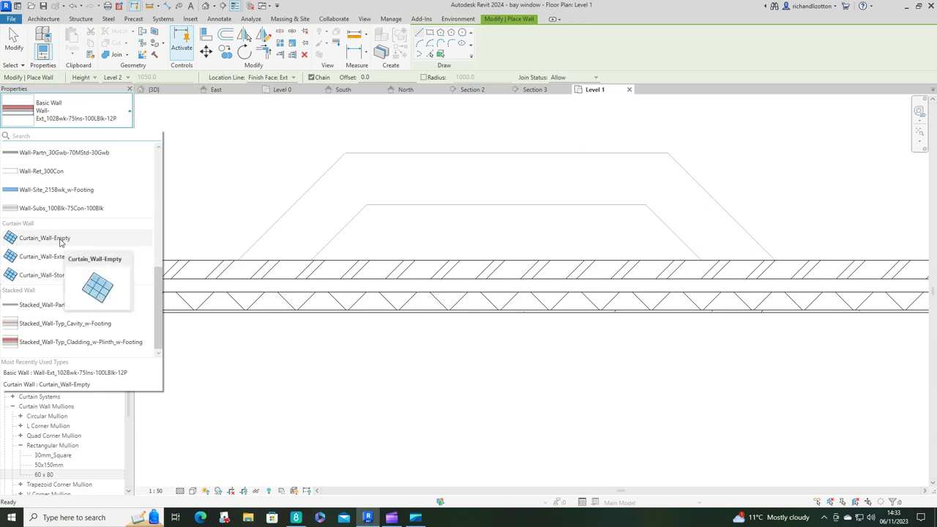
pyautogui.click(63, 240)
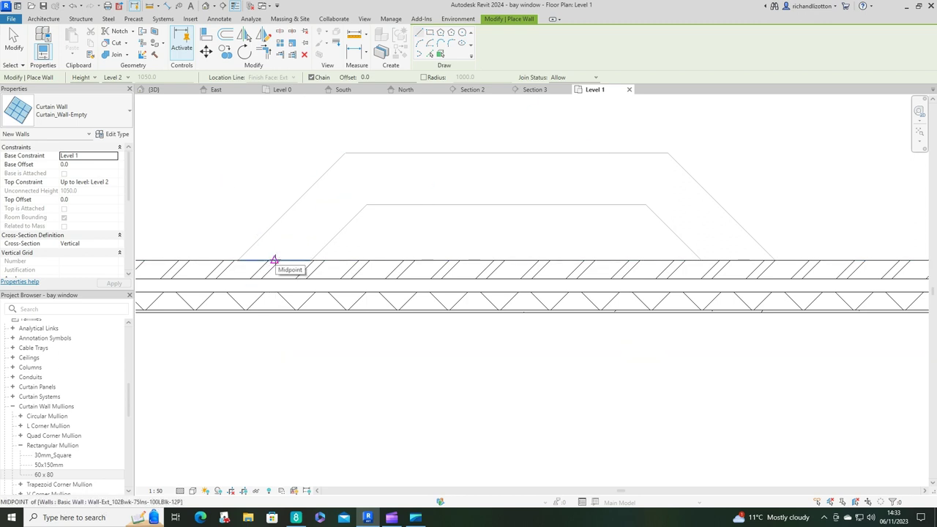
# Trace a 45° diagonal, a 1580 straight front, and a diagonal back to the brick wall.
pyautogui.click(275, 260)
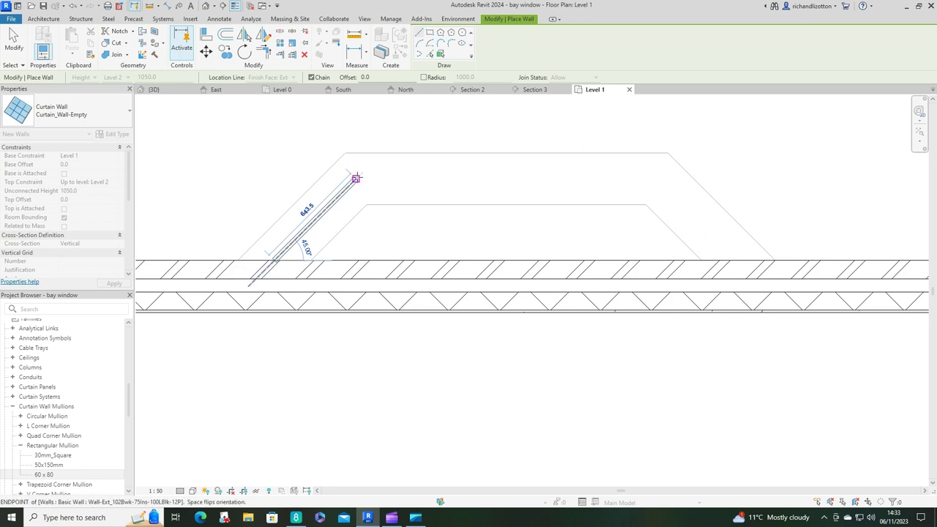
pyautogui.click(357, 177)
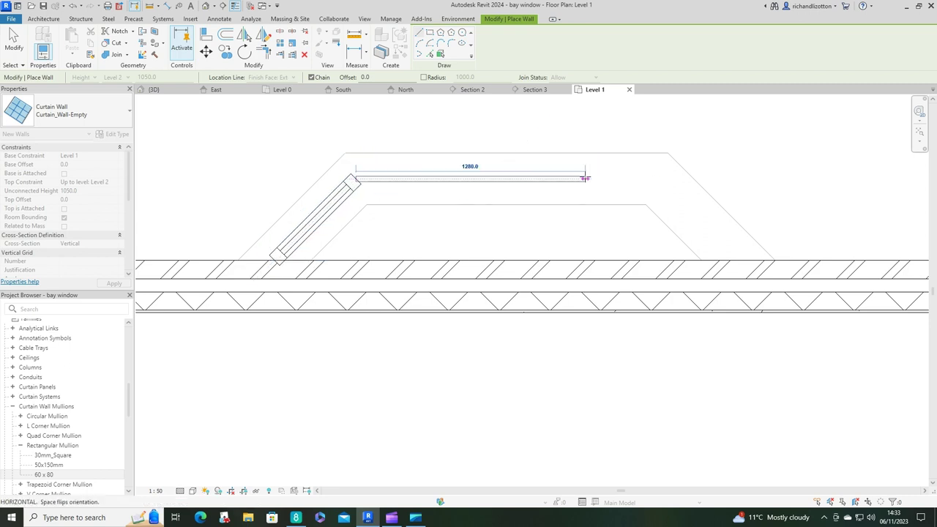
pyautogui.click(655, 178)
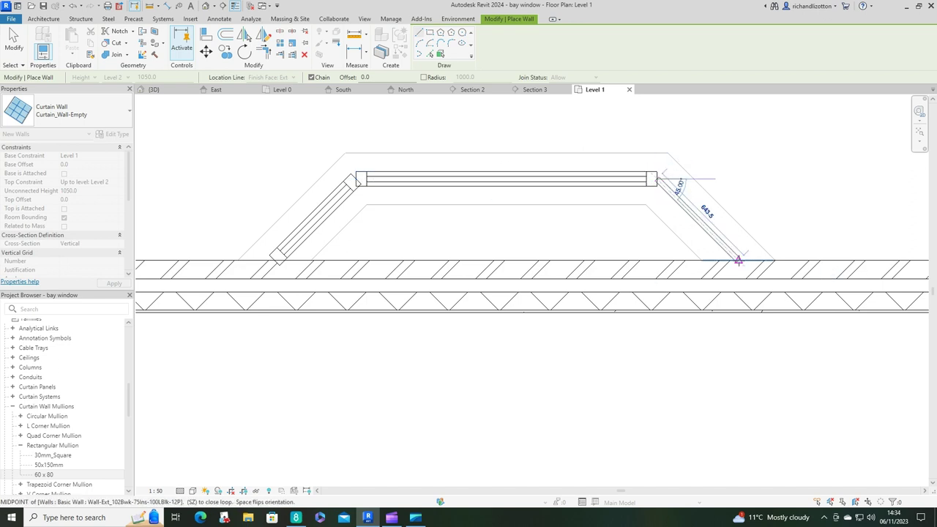
pyautogui.click(737, 261)
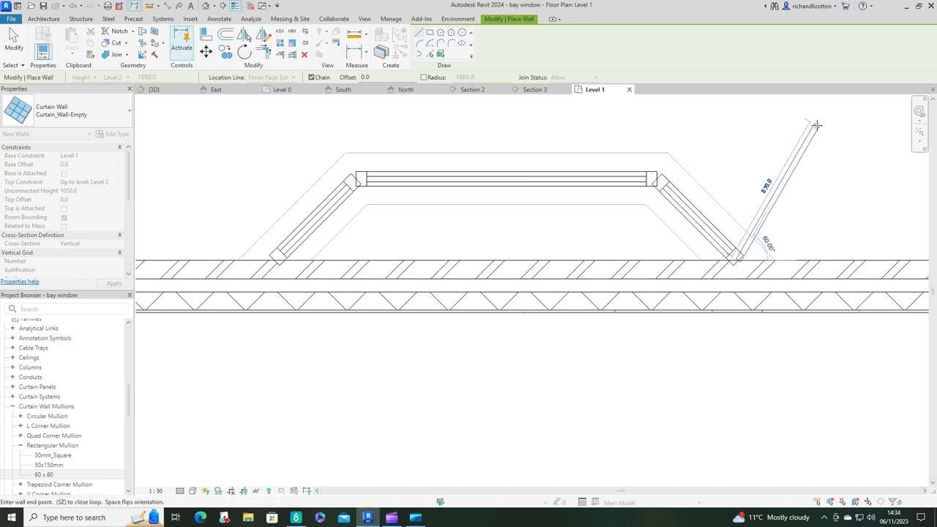
pyautogui.press('Escape')
pyautogui.press('Escape')
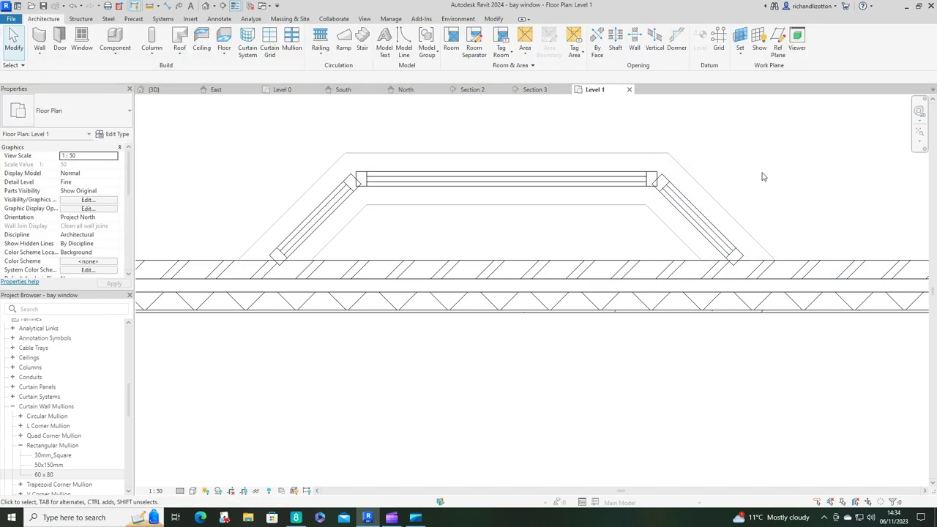
# Inspect the diagonal mullion's 60 x 80 type properties and cancel without changes.
pyautogui.click(340, 188)
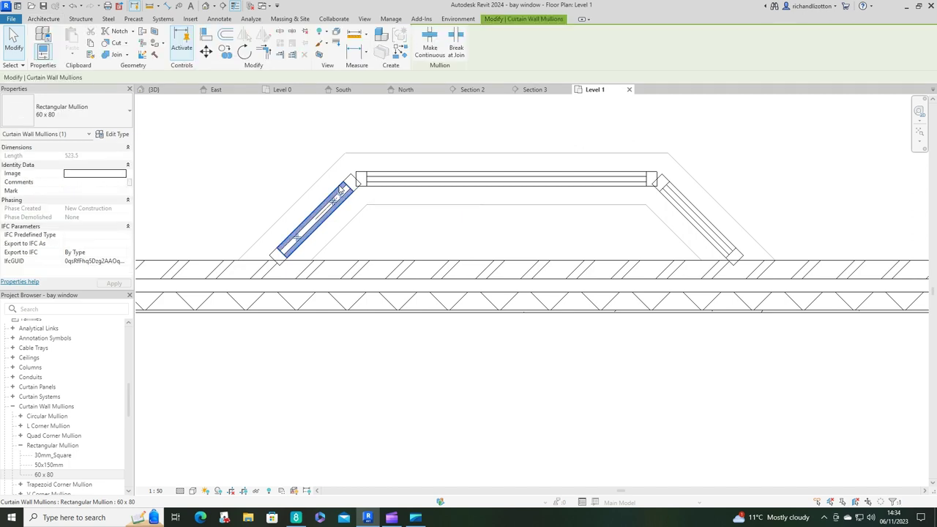
pyautogui.click(116, 134)
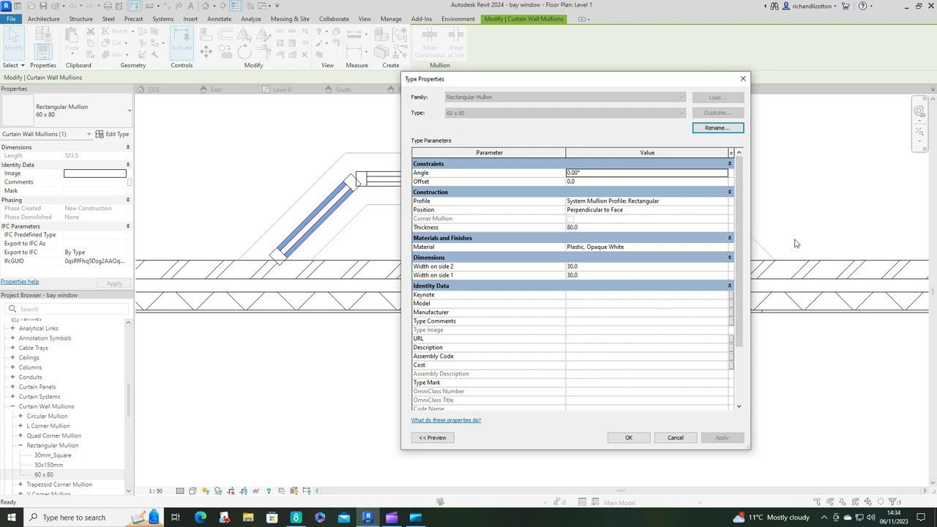
pyautogui.click(678, 438)
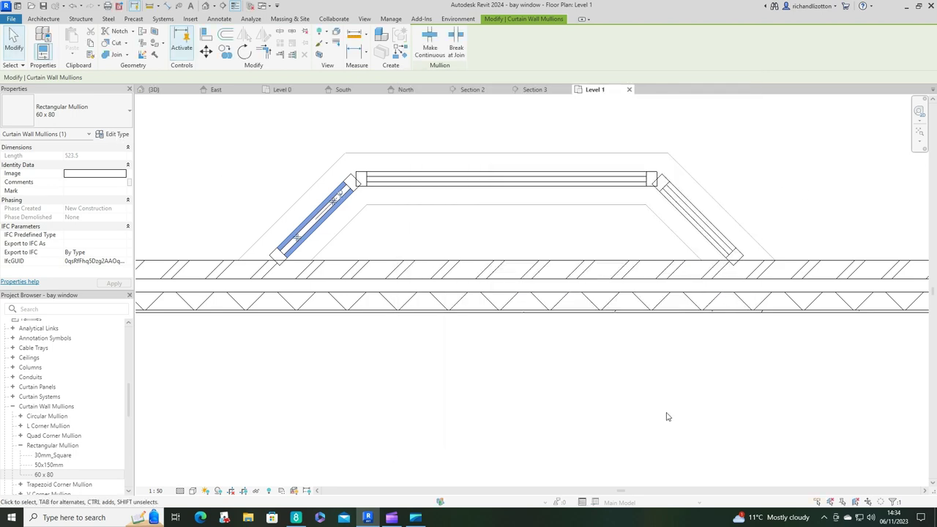
pyautogui.click(152, 89)
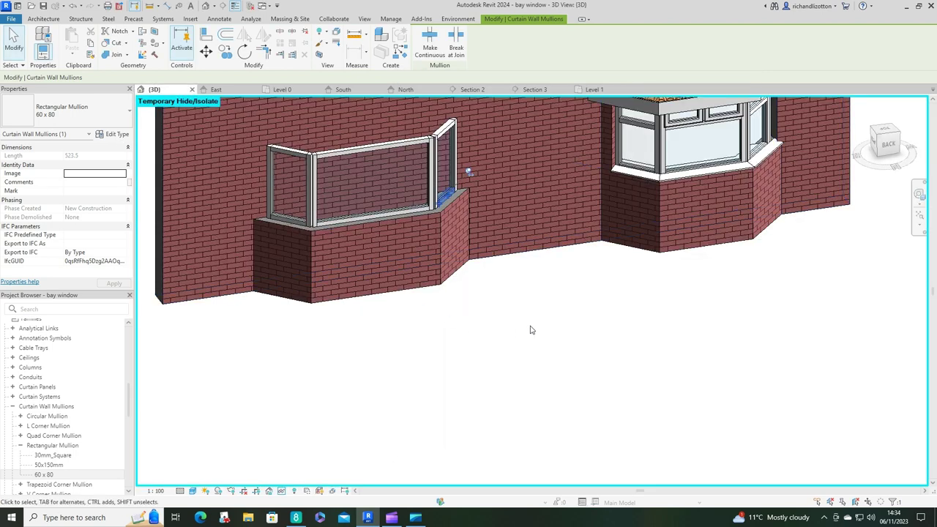
pyautogui.scroll(3, 415, 171)
pyautogui.scroll(2, 416, 171)
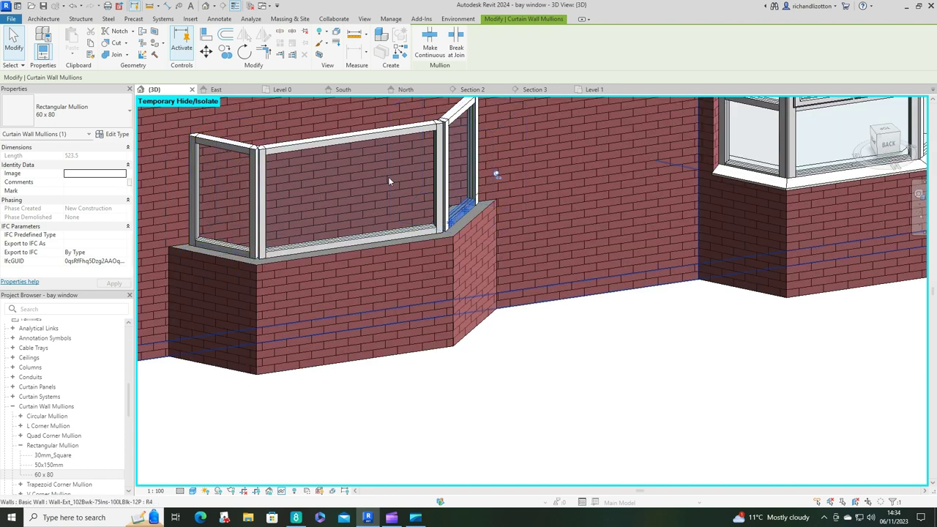
pyautogui.click(229, 148)
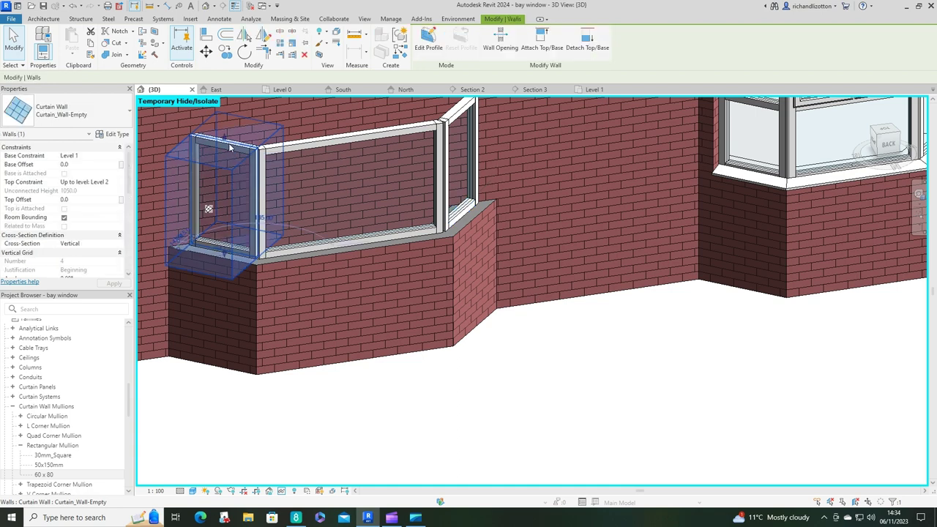
pyautogui.click(116, 134)
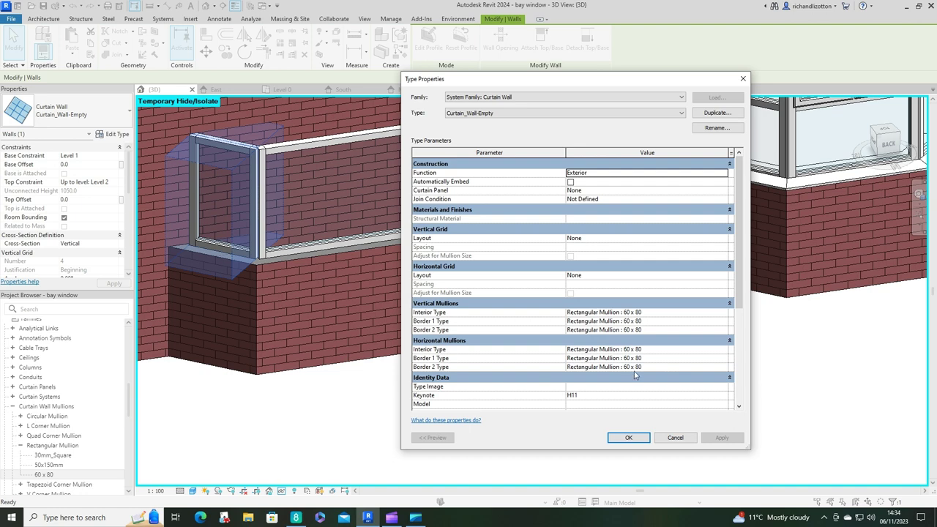
pyautogui.click(628, 438)
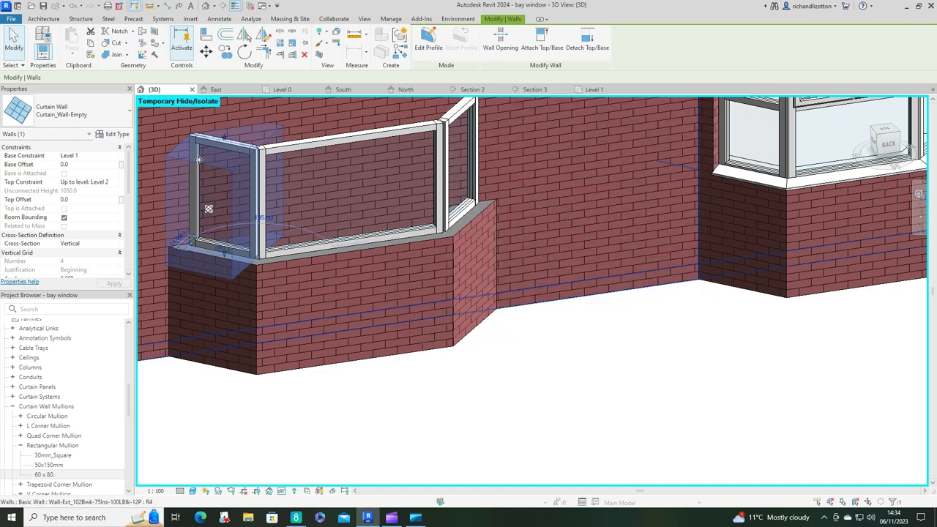
pyautogui.click(721, 431)
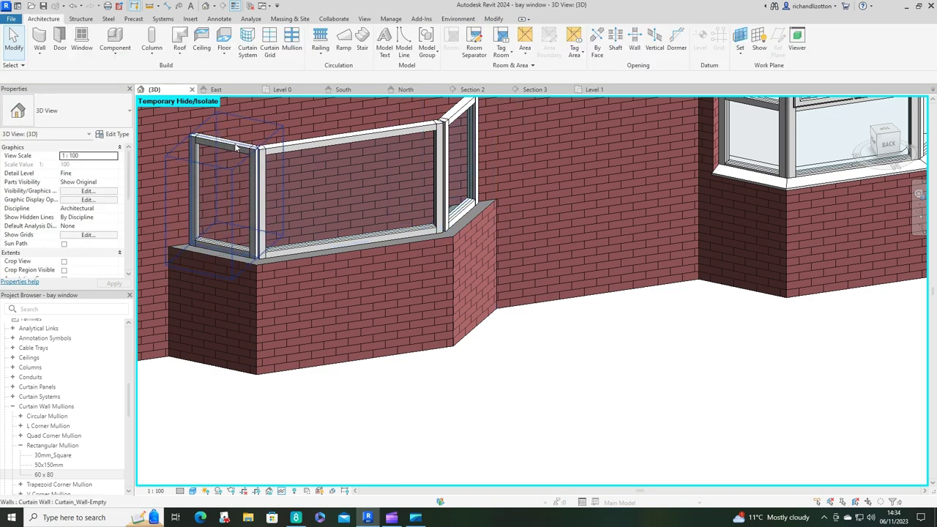
pyautogui.click(220, 192)
pyautogui.click(113, 134)
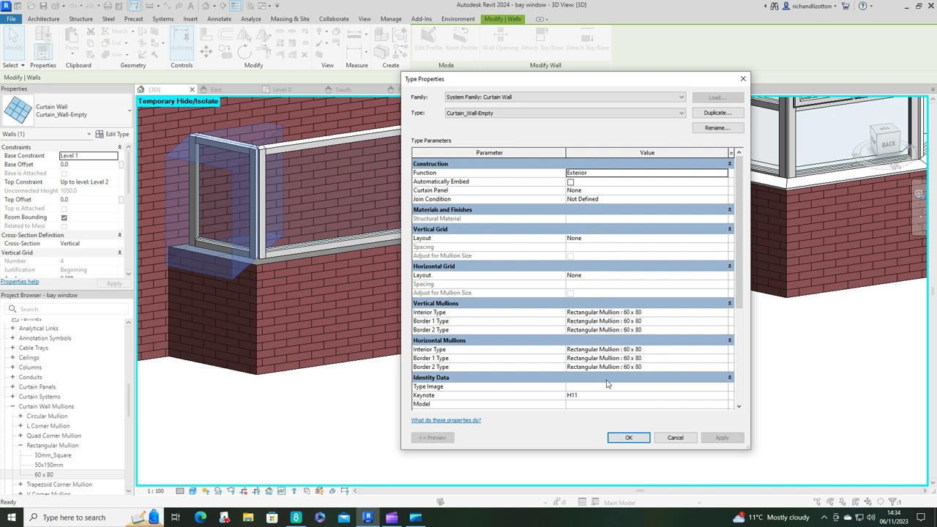
pyautogui.click(628, 437)
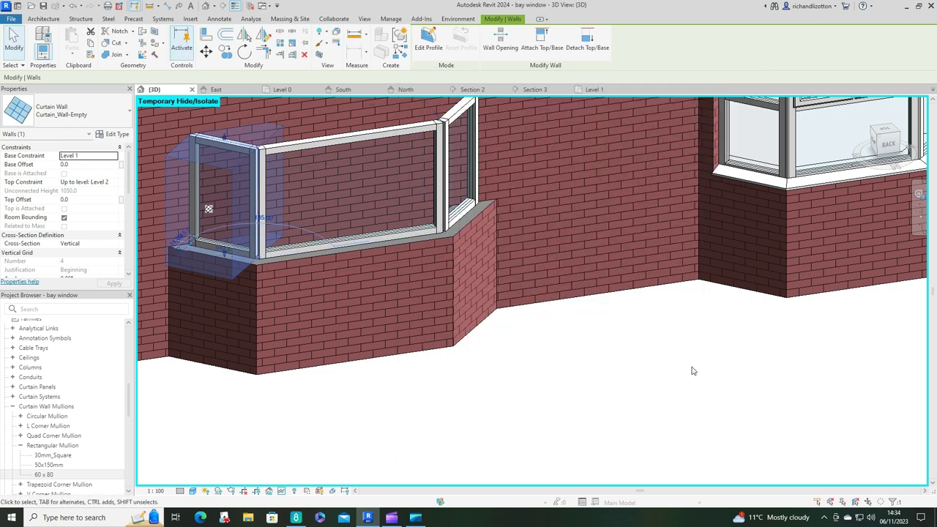
pyautogui.click(626, 332)
pyautogui.moveTo(627, 332); pyautogui.dragTo(644, 391, button='middle')
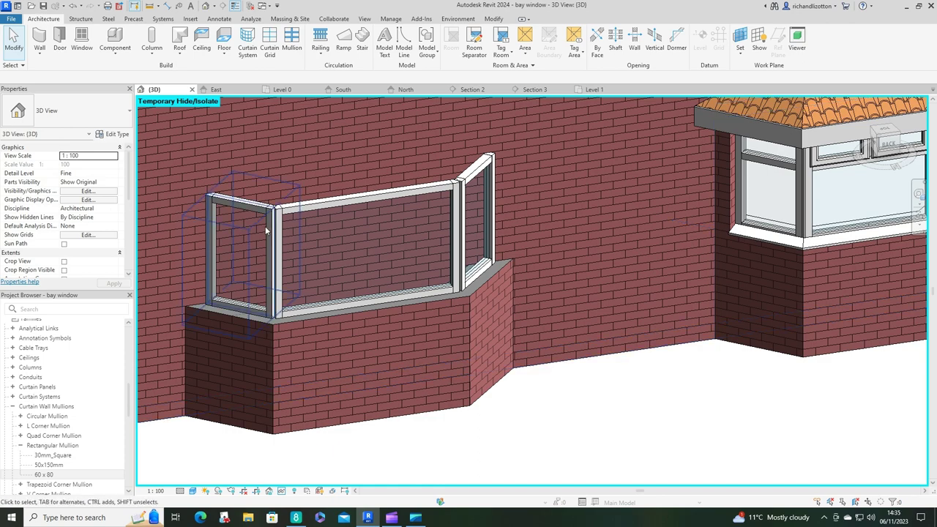
# Open the North elevation and set its view scale to 1:50.
pyautogui.click(407, 90)
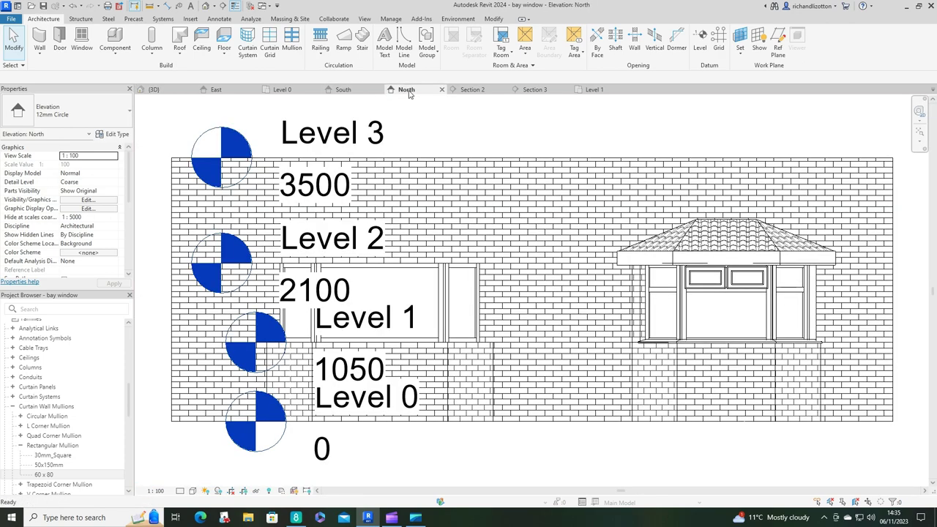
pyautogui.scroll(-2, 454, 198)
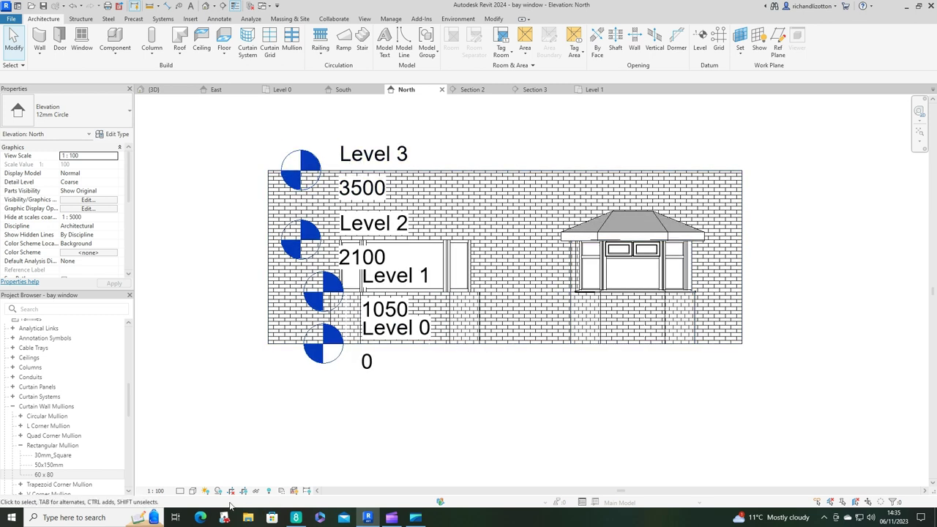
pyautogui.click(155, 490)
pyautogui.click(172, 416)
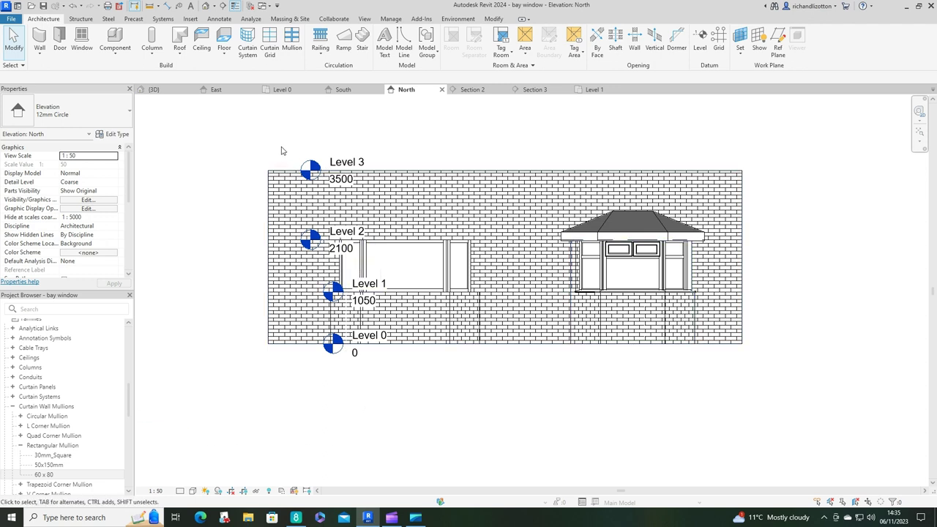
# Pull the Level 3, 2, 1 and 0 heads left past the brick wall.
pyautogui.moveTo(284, 140); pyautogui.dragTo(797, 202)
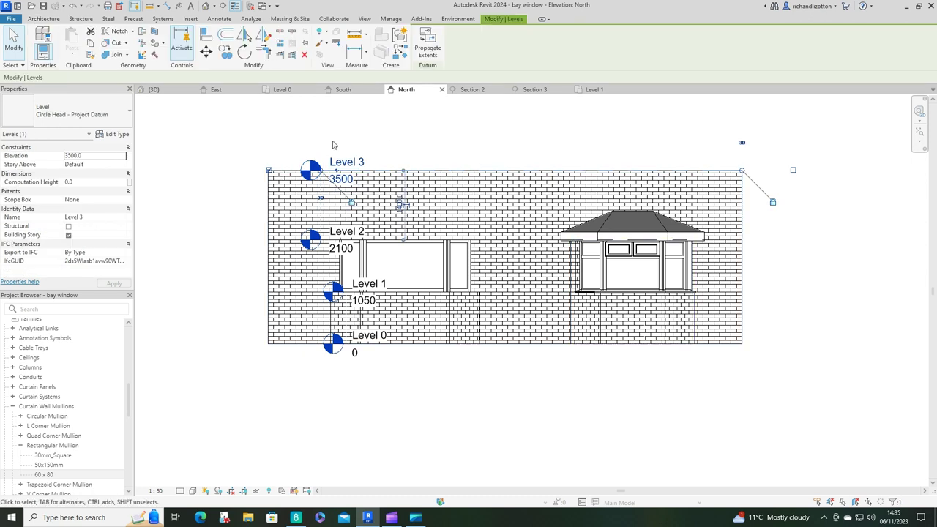
pyautogui.moveTo(321, 172); pyautogui.dragTo(186, 173)
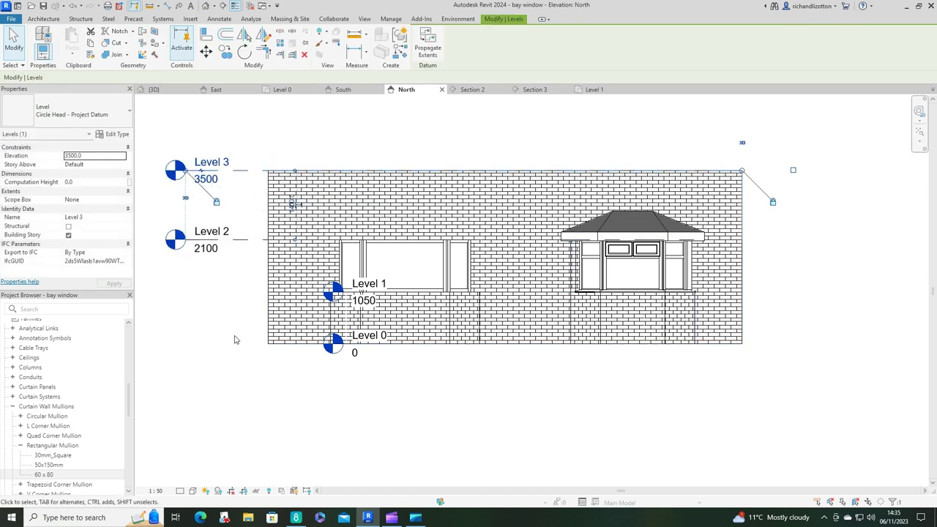
pyautogui.moveTo(236, 323); pyautogui.dragTo(630, 424)
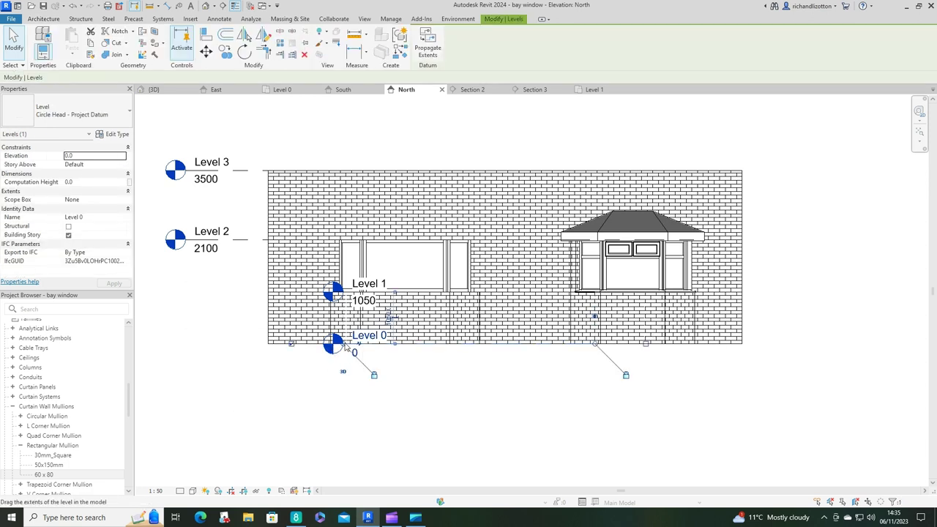
pyautogui.moveTo(344, 347); pyautogui.dragTo(177, 343)
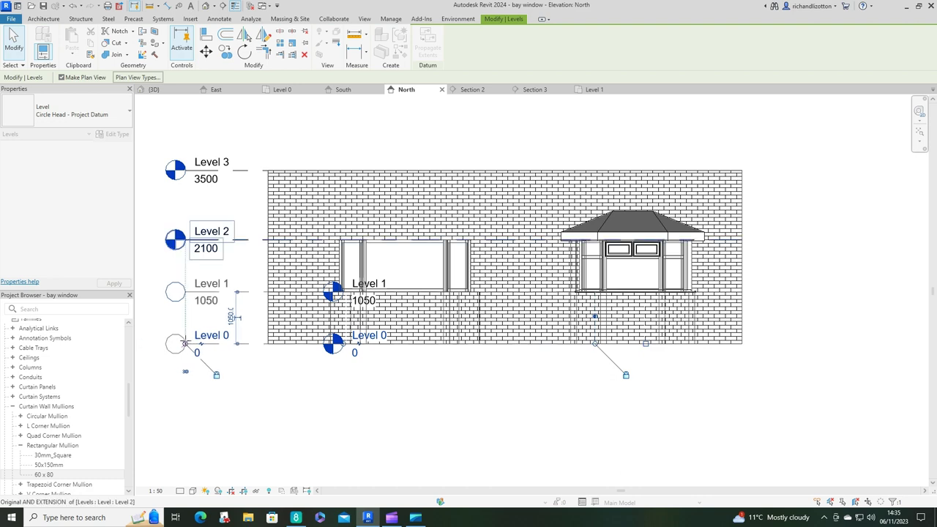
pyautogui.click(464, 389)
pyautogui.scroll(4, 435, 333)
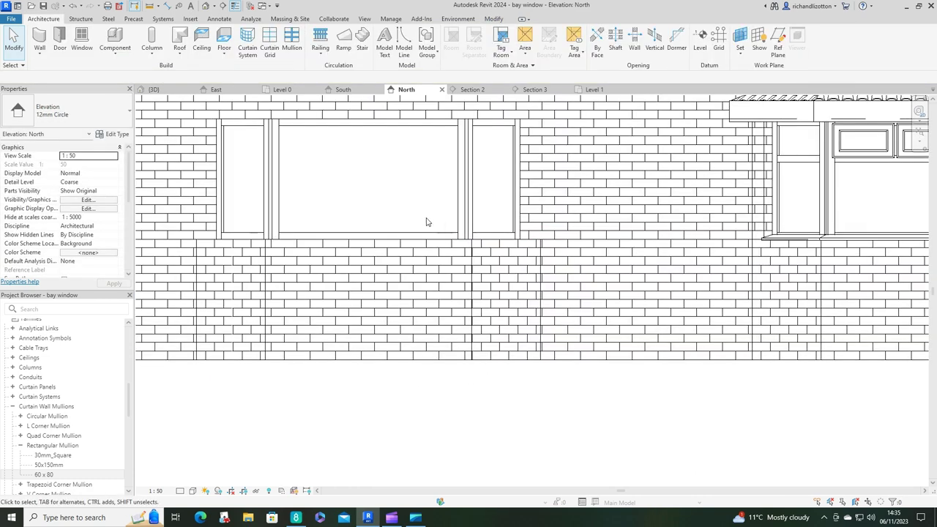
pyautogui.scroll(1, 428, 226)
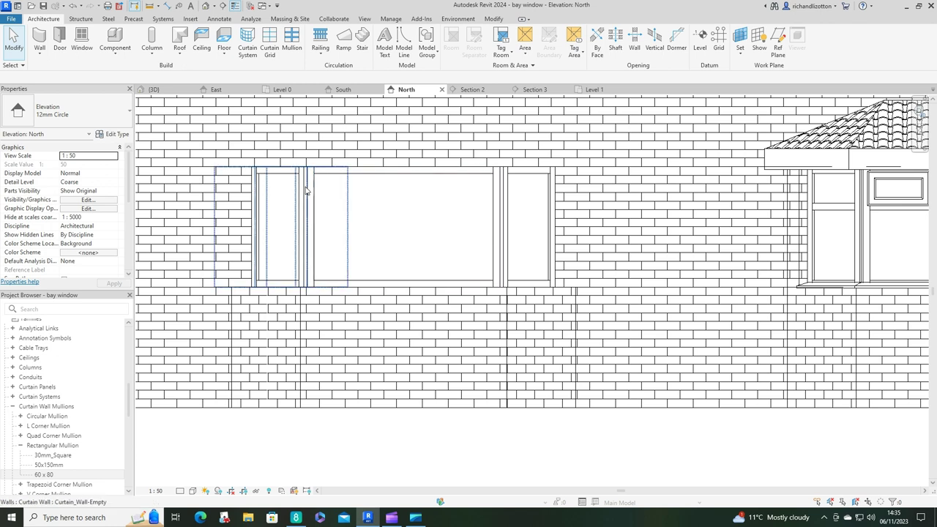
pyautogui.click(307, 190)
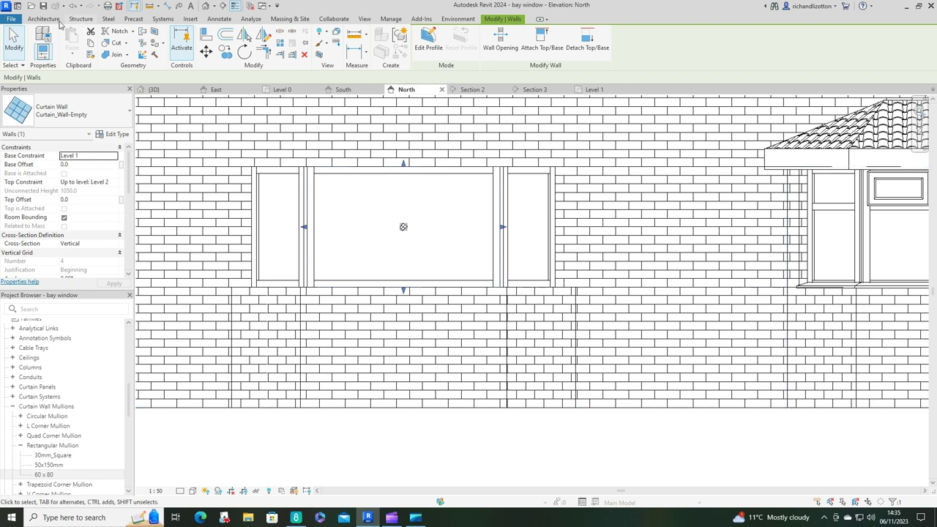
# Add curtain grid transoms 350 below the head and a mullion halving the front into 839.9 panels.
pyautogui.click(49, 21)
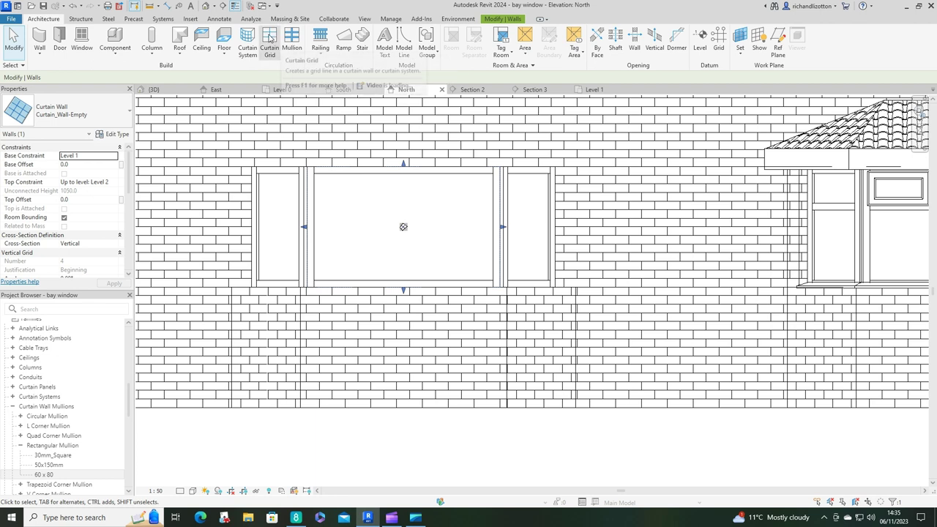
pyautogui.click(270, 38)
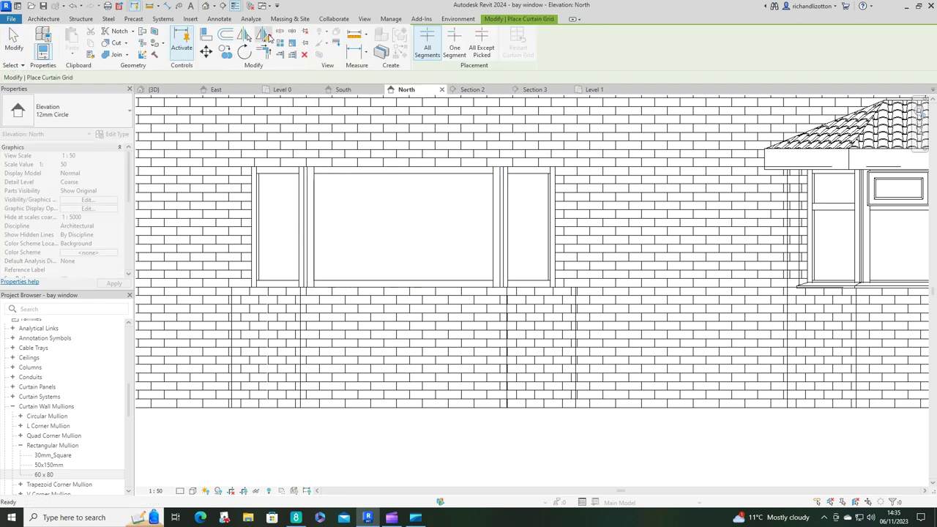
pyautogui.click(316, 206)
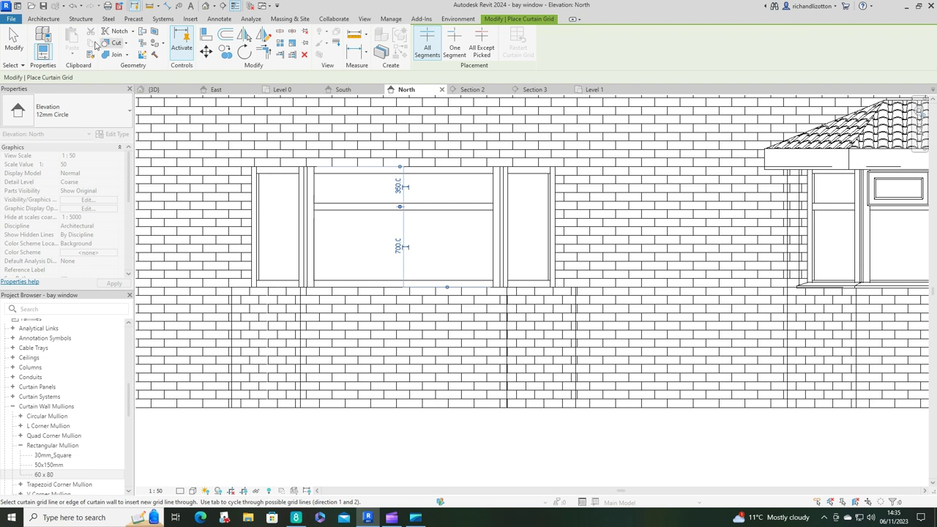
pyautogui.click(47, 20)
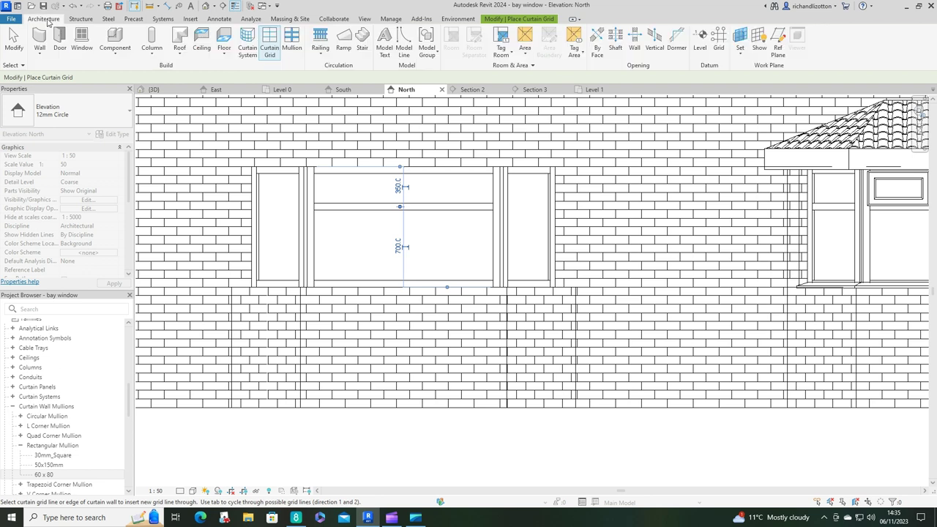
pyautogui.click(308, 208)
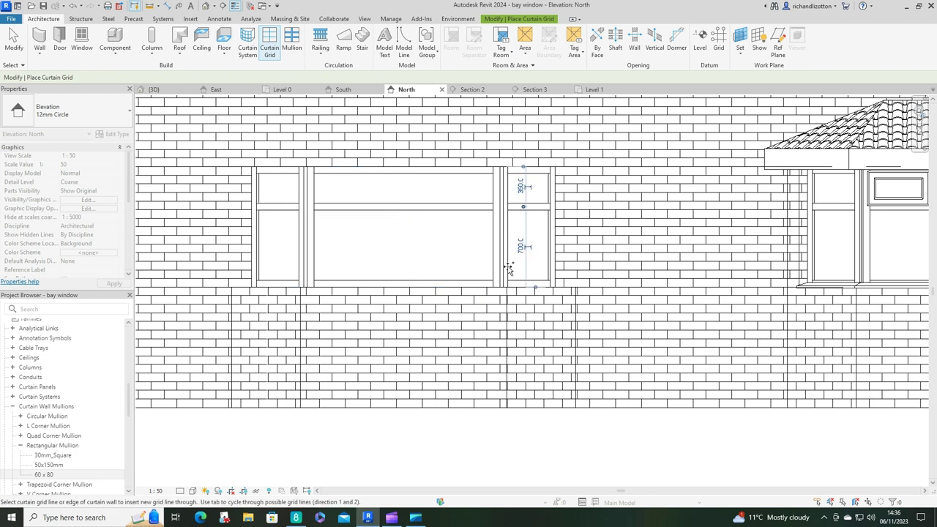
pyautogui.moveTo(519, 268)
pyautogui.mouseDown(button='middle')
pyautogui.moveTo(378, 254)
pyautogui.moveTo(421, 260)
pyautogui.mouseUp(button='middle')
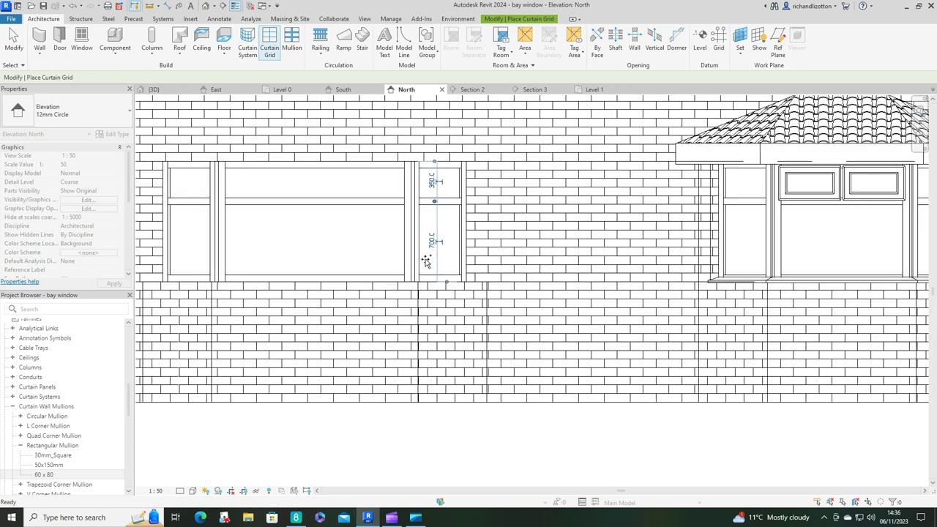
pyautogui.click(314, 200)
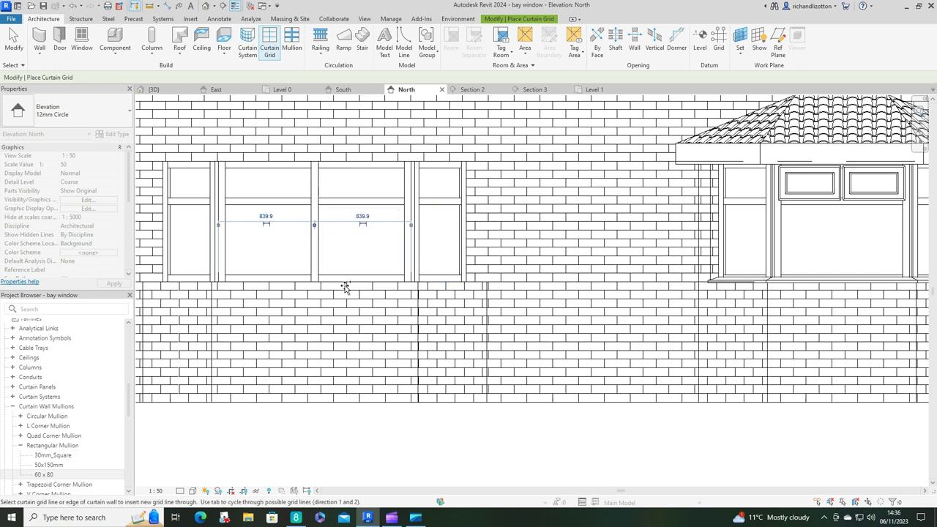
pyautogui.press('Escape')
# Unpin and delete the centre mullion, then remove the grid line's lower segment.
pyautogui.click(316, 235)
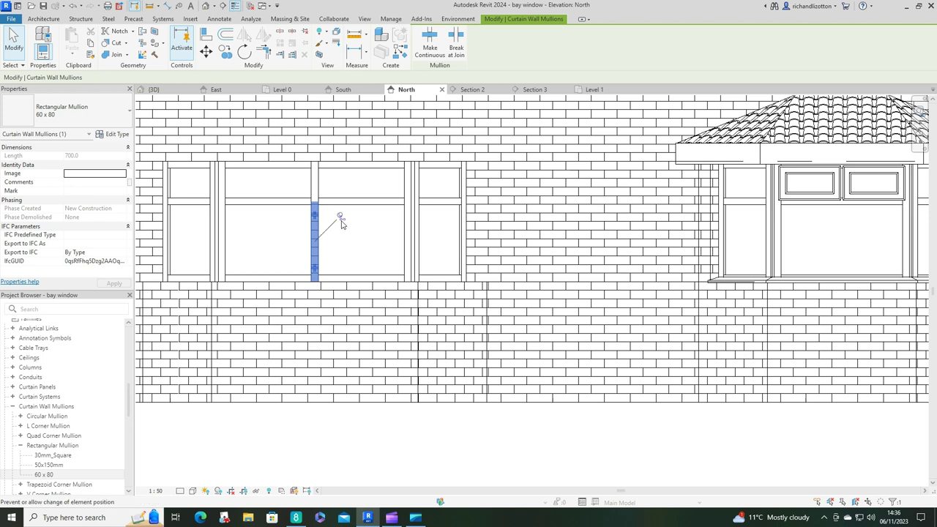
pyautogui.click(339, 219)
pyautogui.press('Delete')
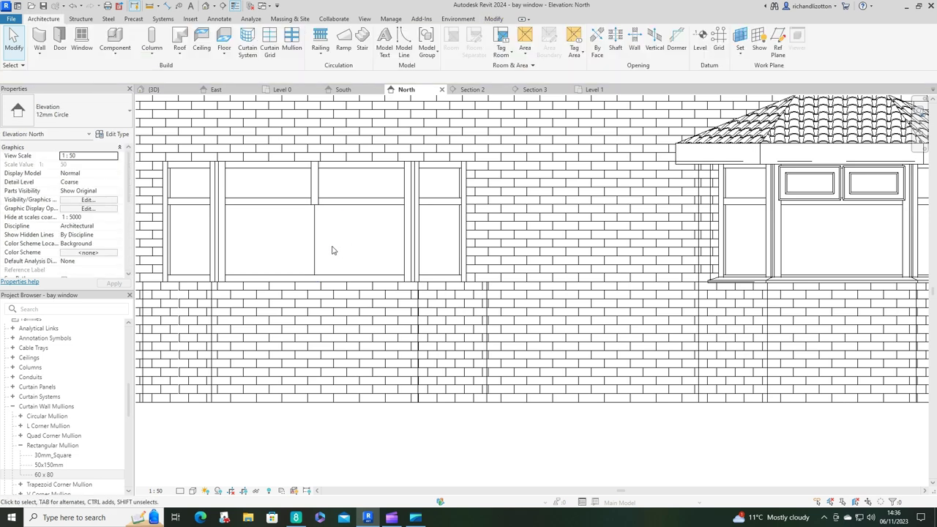
pyautogui.click(315, 239)
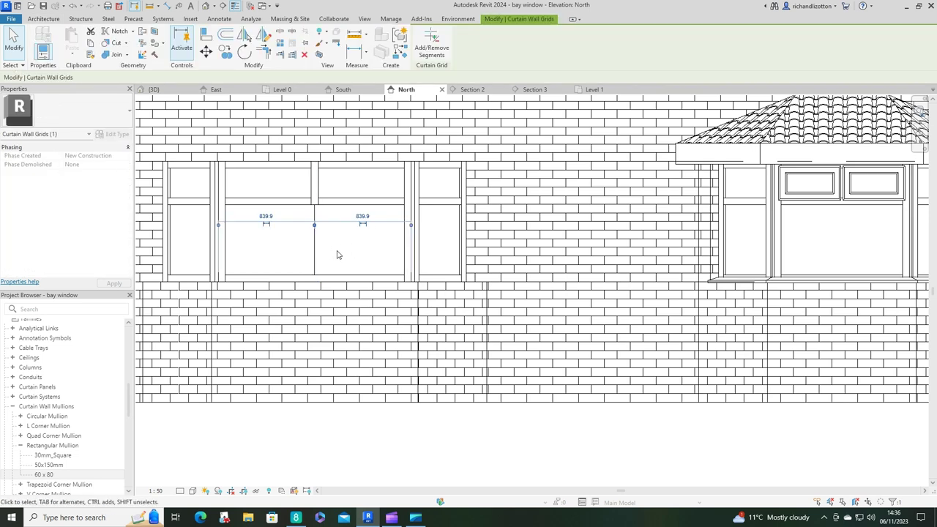
pyautogui.click(431, 47)
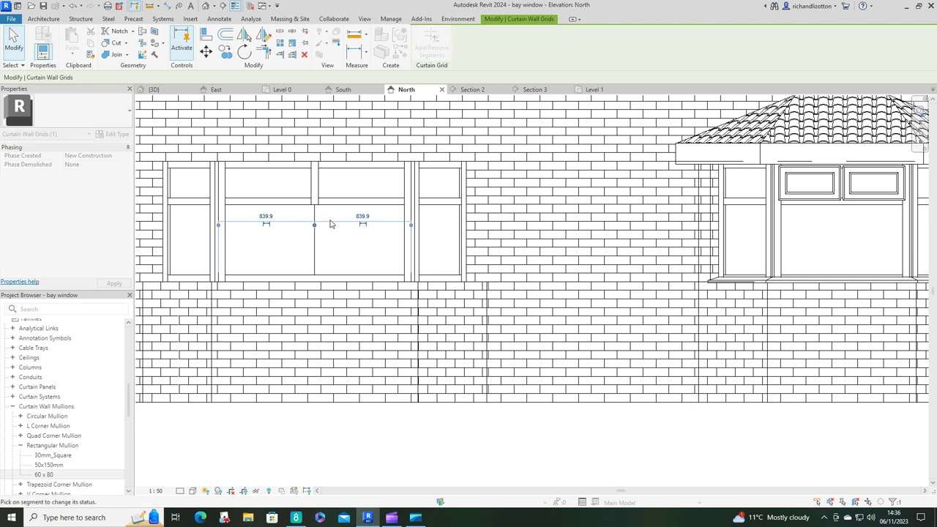
pyautogui.click(314, 244)
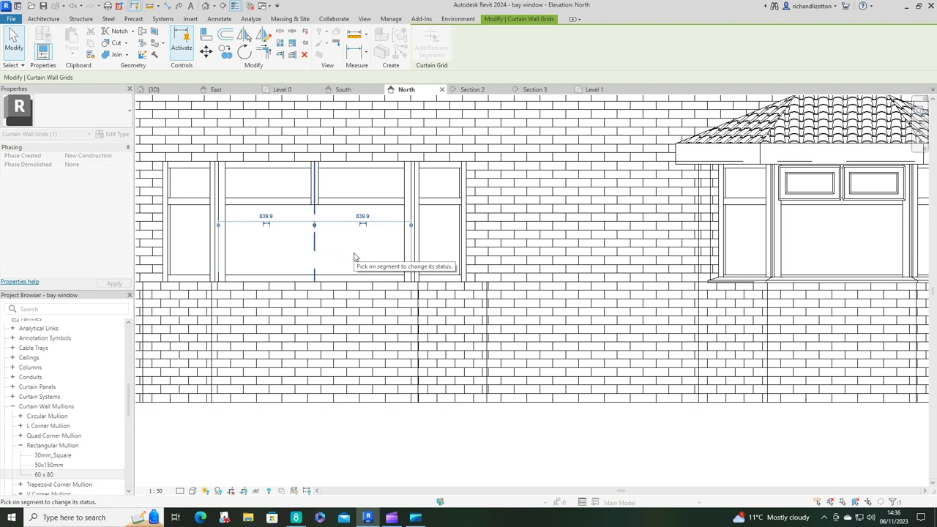
pyautogui.press('Escape')
pyautogui.press('Escape')
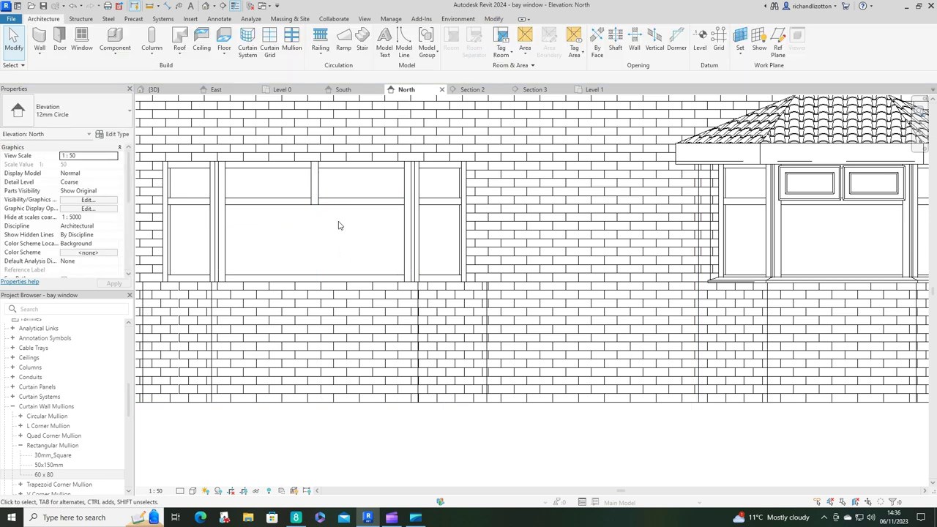
# Toggle the upper mullion's top and bottom joins so it stops at the transoms.
pyautogui.click(317, 188)
pyautogui.scroll(3, 319, 179)
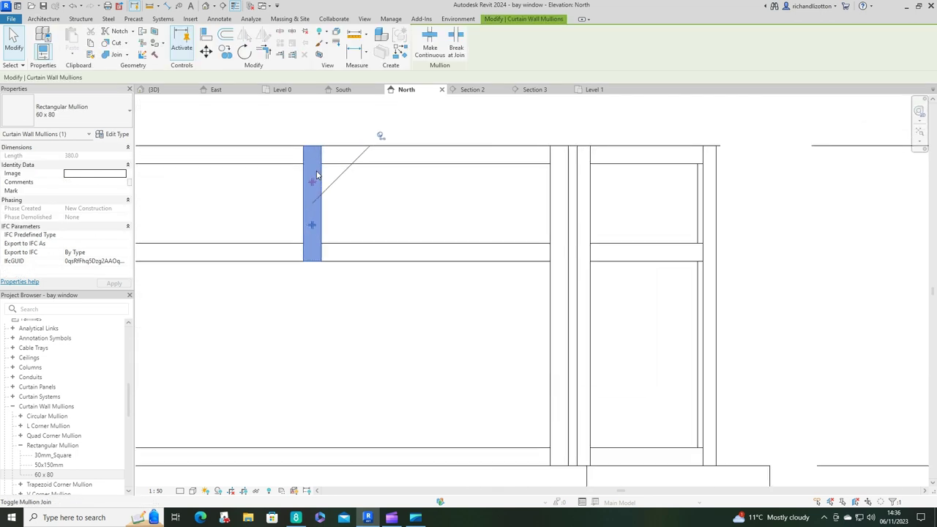
pyautogui.click(313, 183)
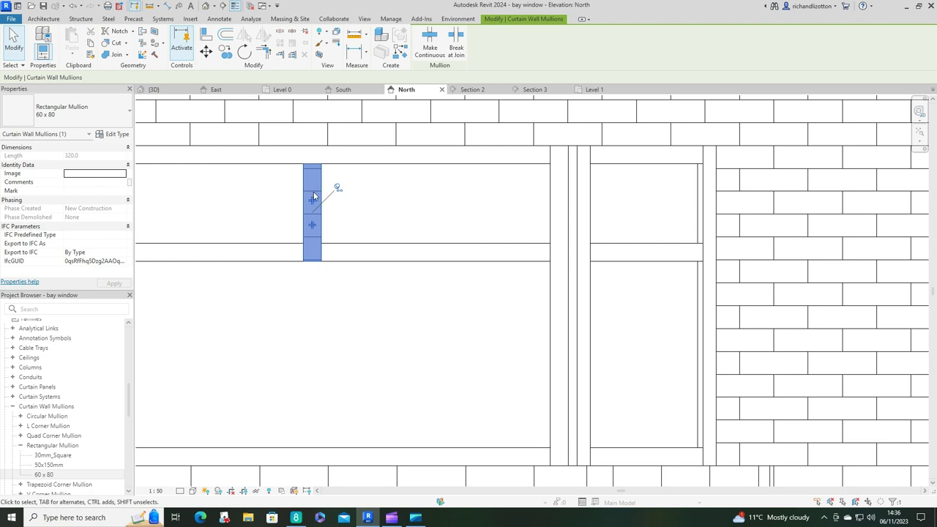
pyautogui.click(313, 236)
pyautogui.scroll(-4, 328, 270)
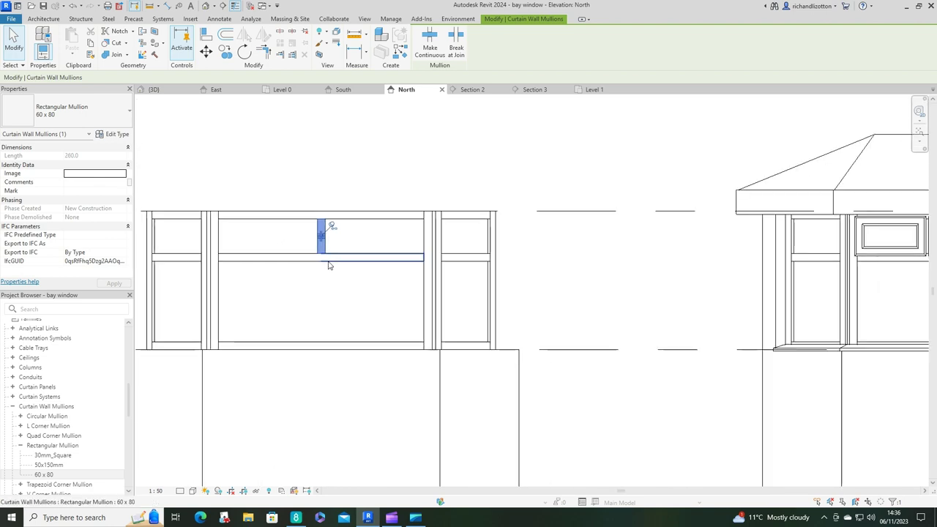
pyautogui.click(382, 316)
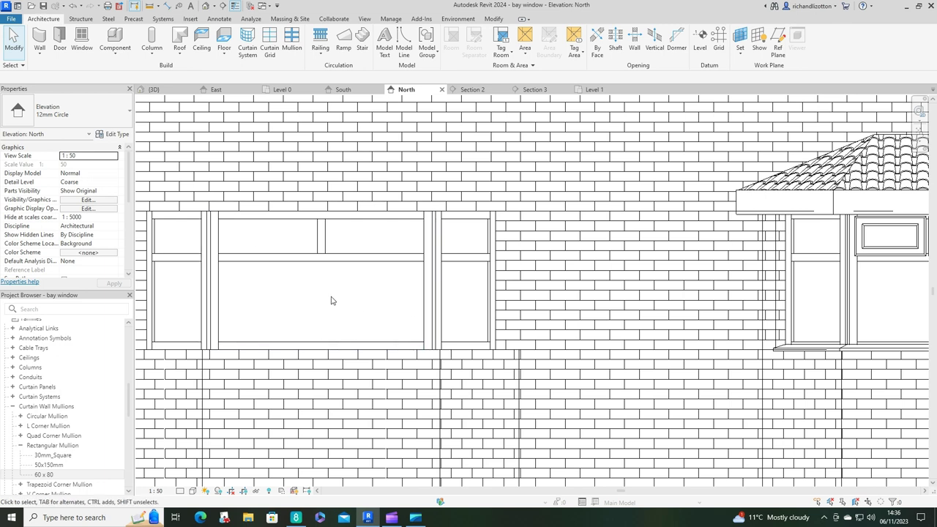
pyautogui.moveTo(330, 300); pyautogui.dragTo(371, 310, button='middle')
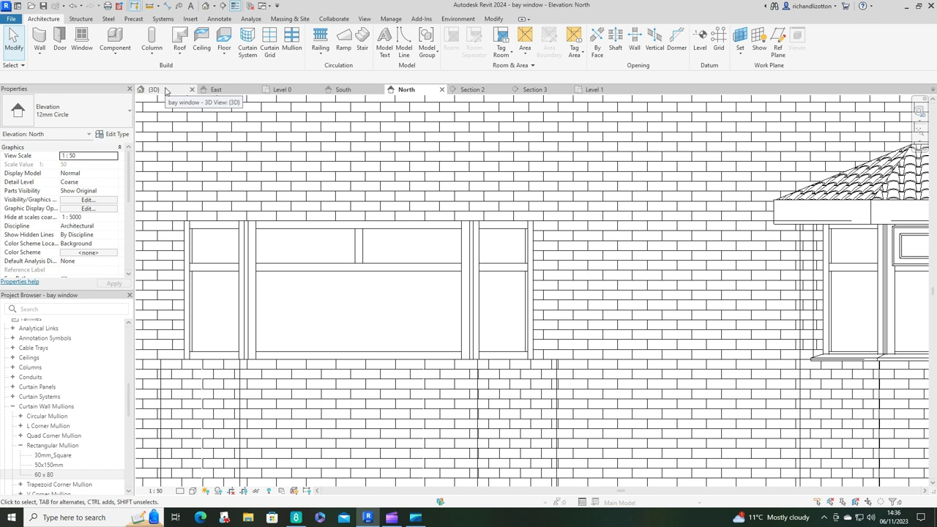
# On the Level 0 plan, draw Section 4 across the bay's left angled wall and flip its direction.
pyautogui.click(283, 89)
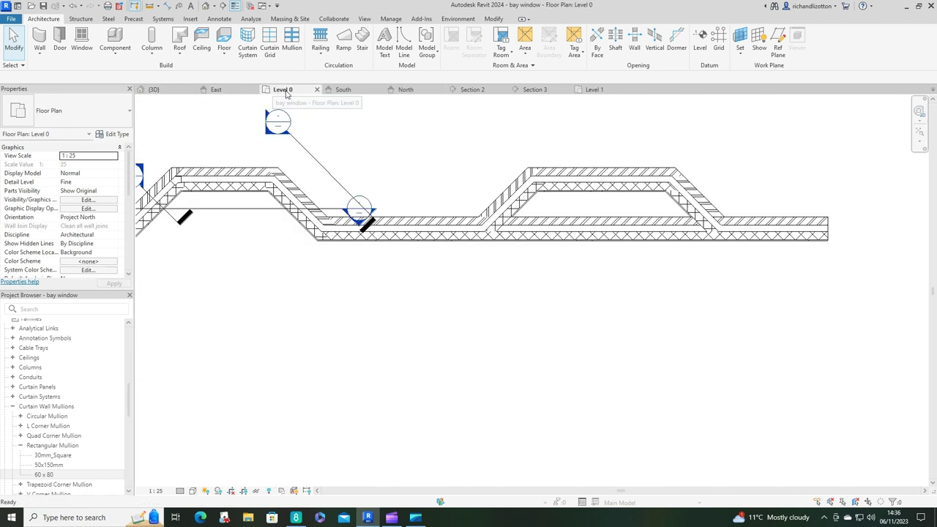
pyautogui.scroll(5, 447, 310)
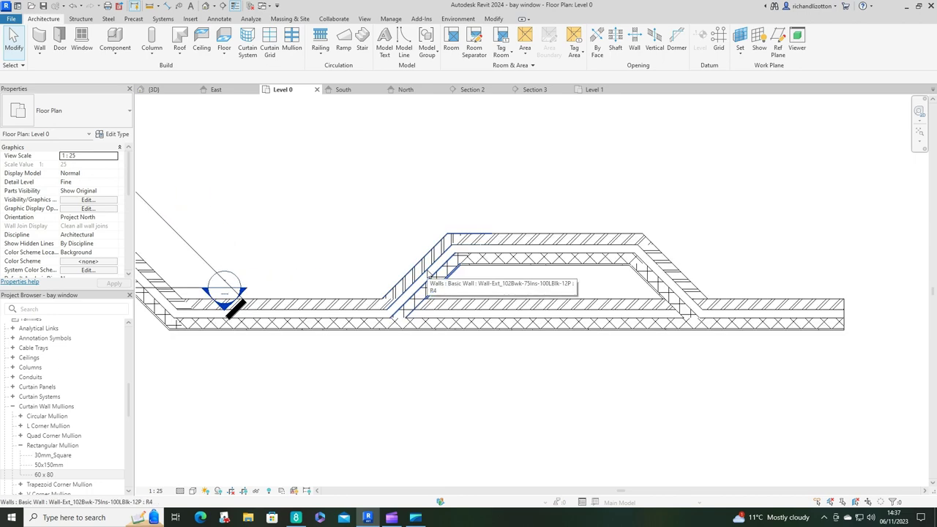
pyautogui.scroll(3, 428, 276)
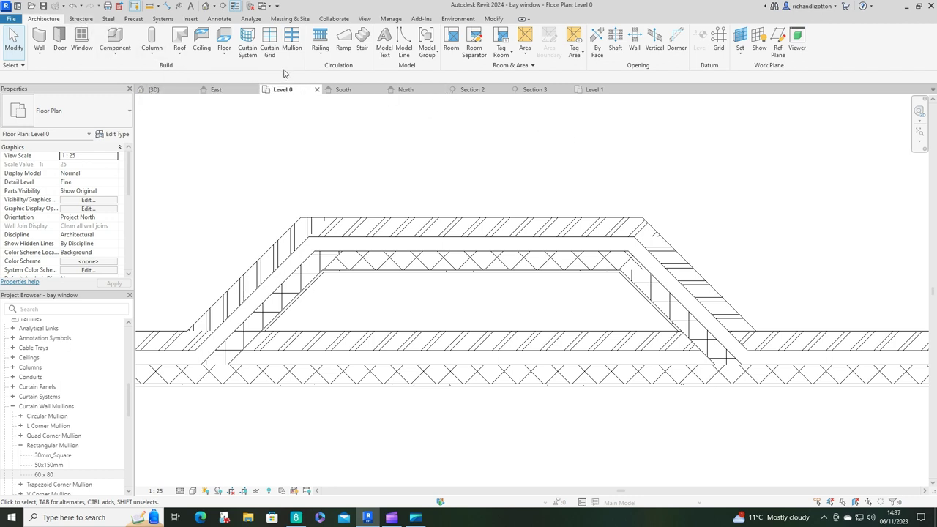
pyautogui.click(365, 19)
pyautogui.click(357, 43)
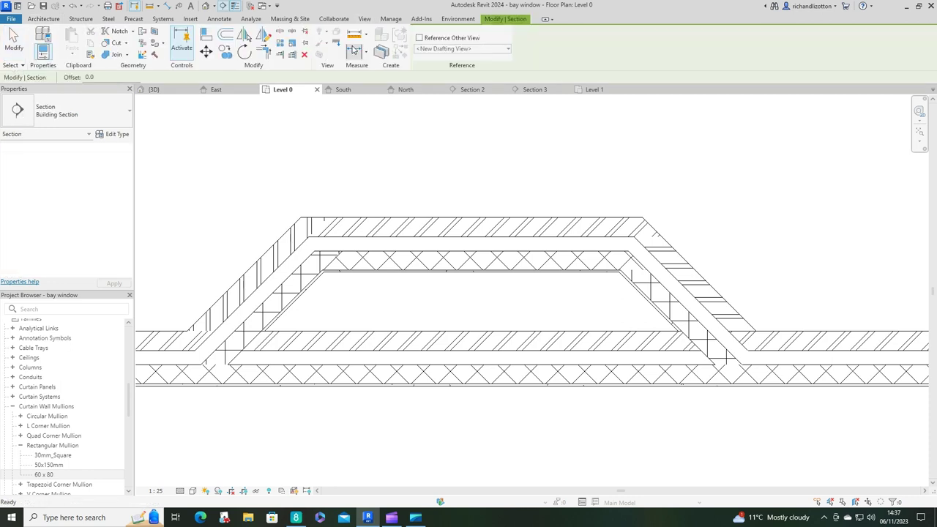
pyautogui.click(316, 316)
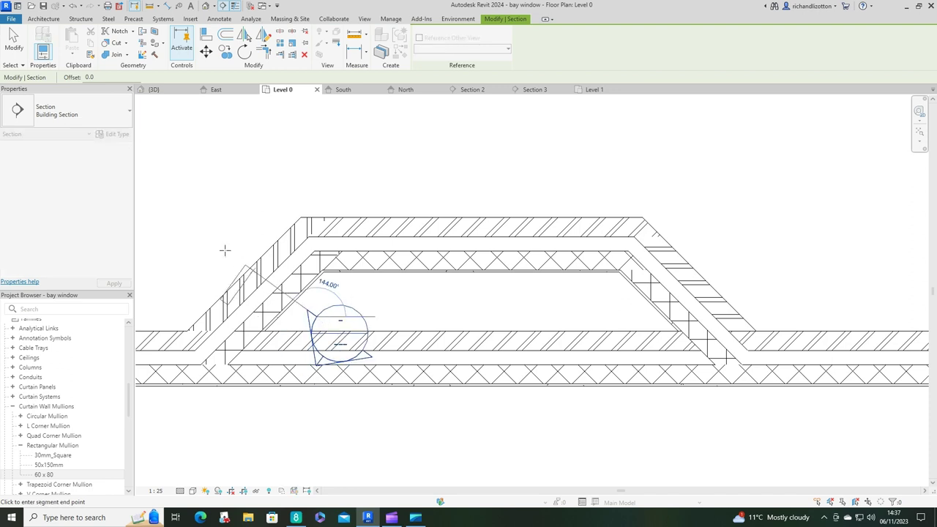
pyautogui.click(207, 207)
pyautogui.press('Escape')
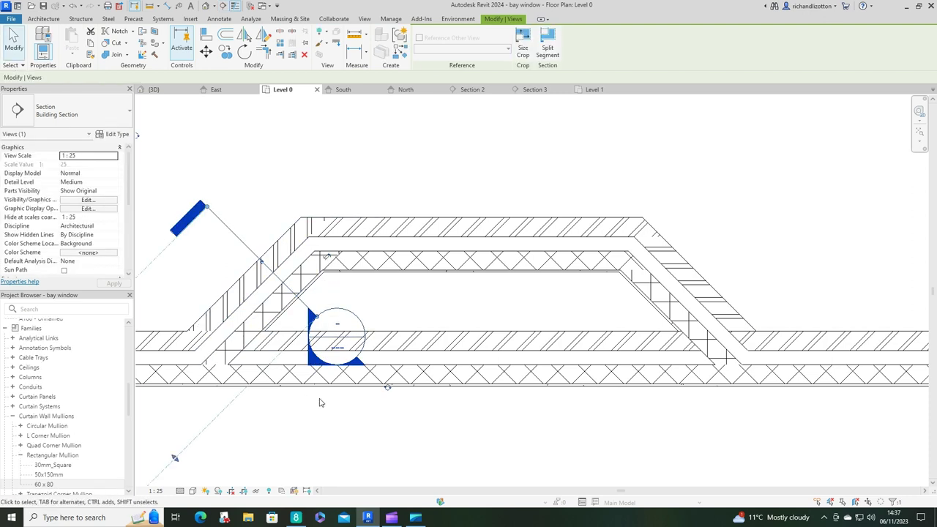
pyautogui.press('space')
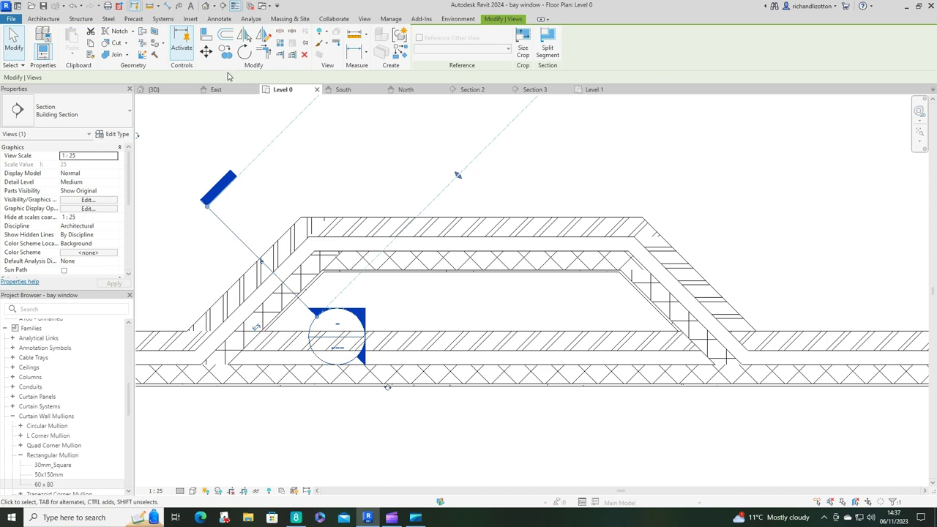
# Open Section 4 from the Project Browser and zoom in around Level 1.
pyautogui.press('Escape')
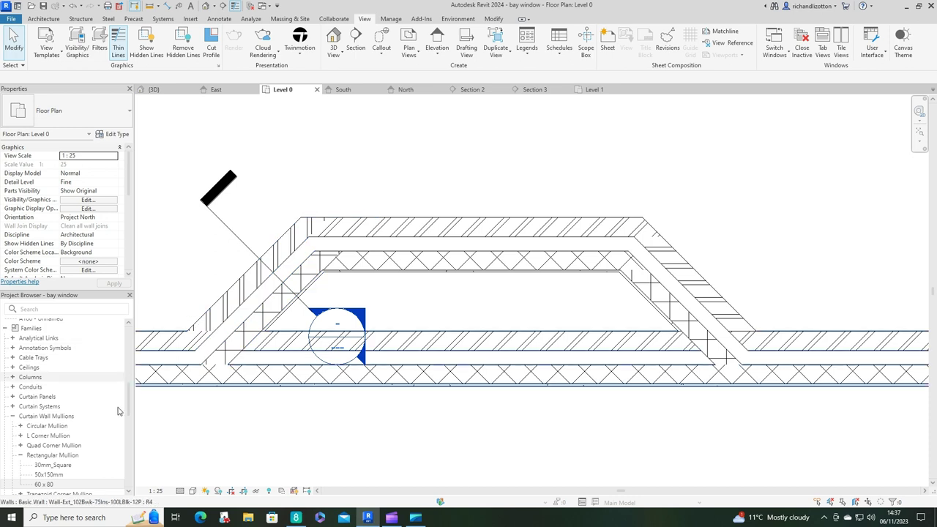
pyautogui.scroll(5, 71, 375)
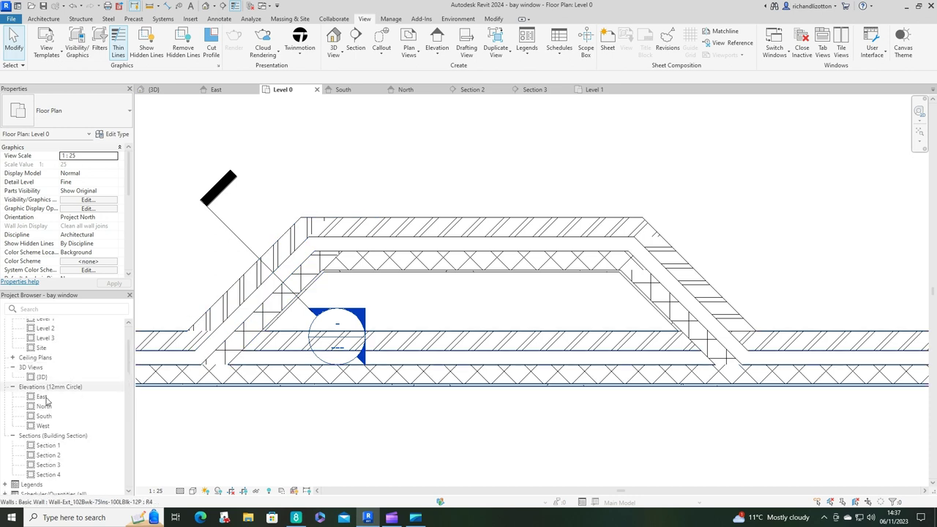
pyautogui.doubleClick(46, 474)
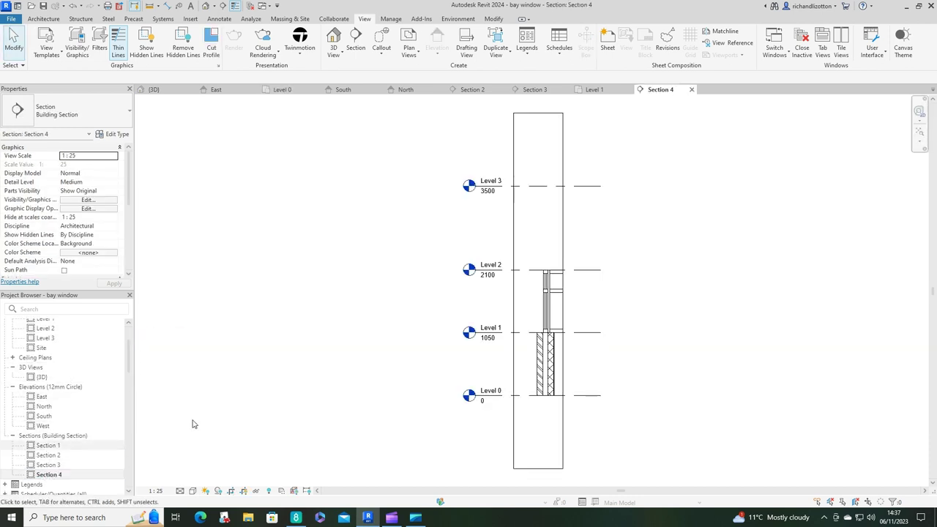
pyautogui.scroll(5, 576, 373)
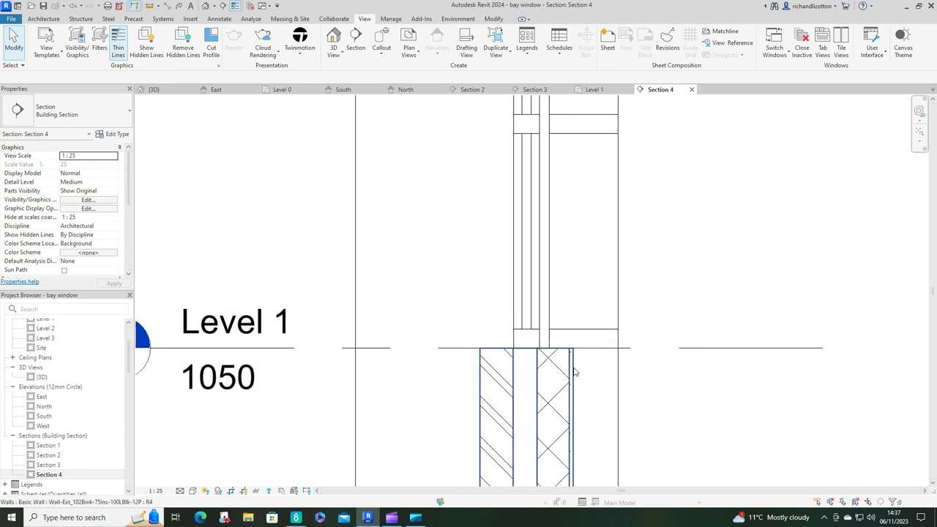
# Create a Model In-Place element in the Generic Models category named 'Cill bay'.
pyautogui.click(38, 20)
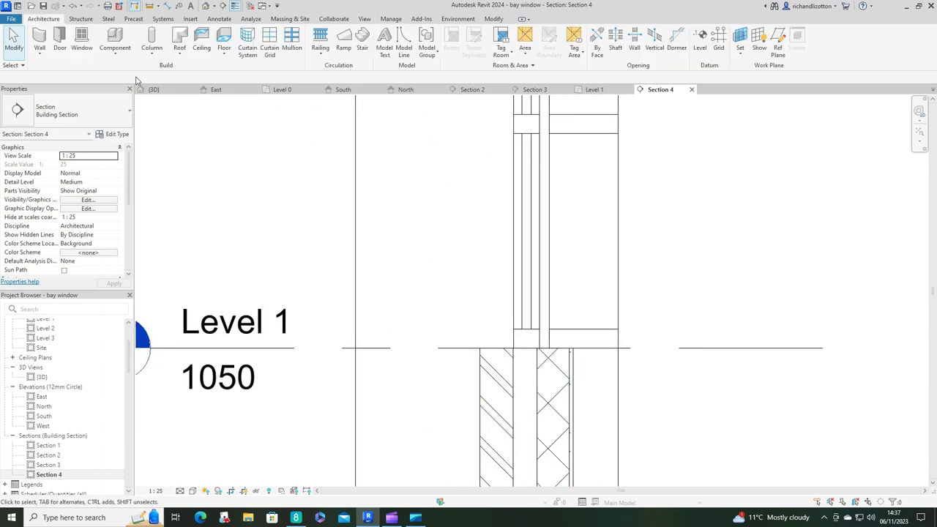
pyautogui.click(117, 55)
pyautogui.click(137, 93)
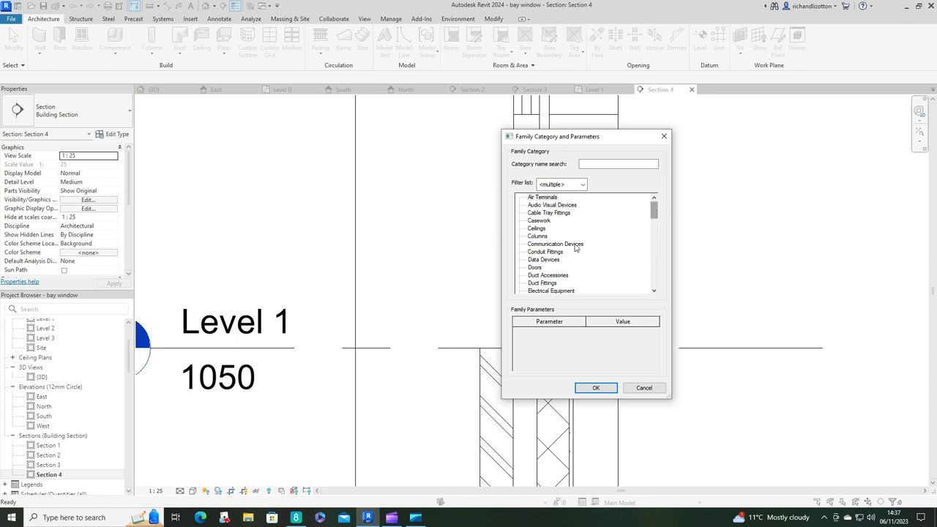
pyautogui.scroll(-3, 570, 248)
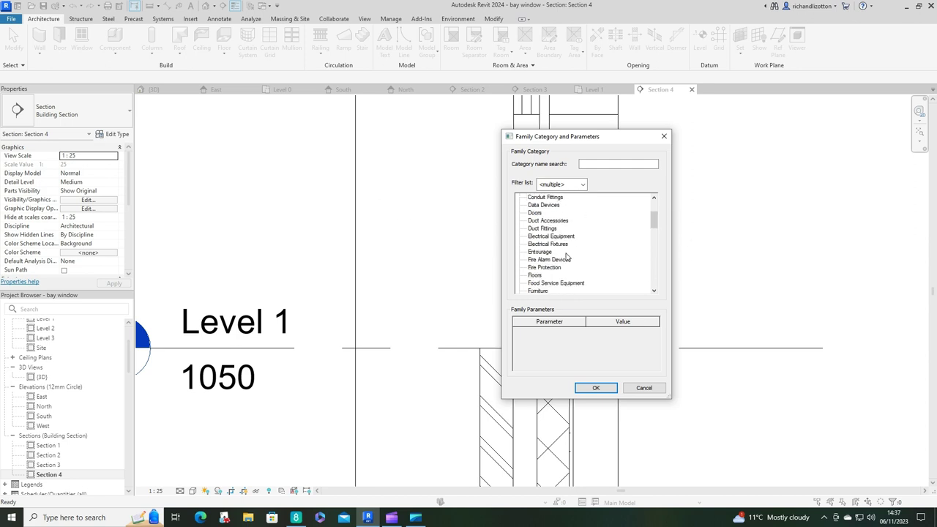
pyautogui.scroll(-3, 566, 257)
pyautogui.click(551, 212)
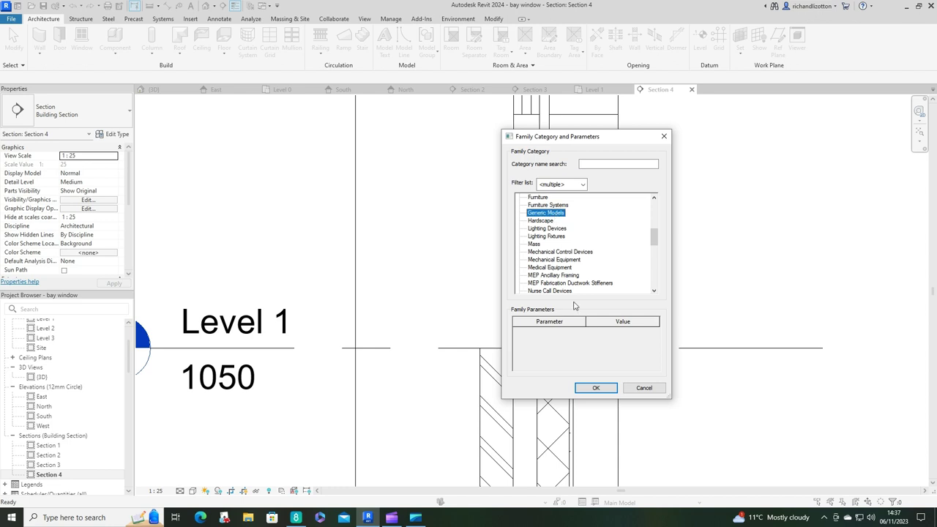
pyautogui.click(598, 390)
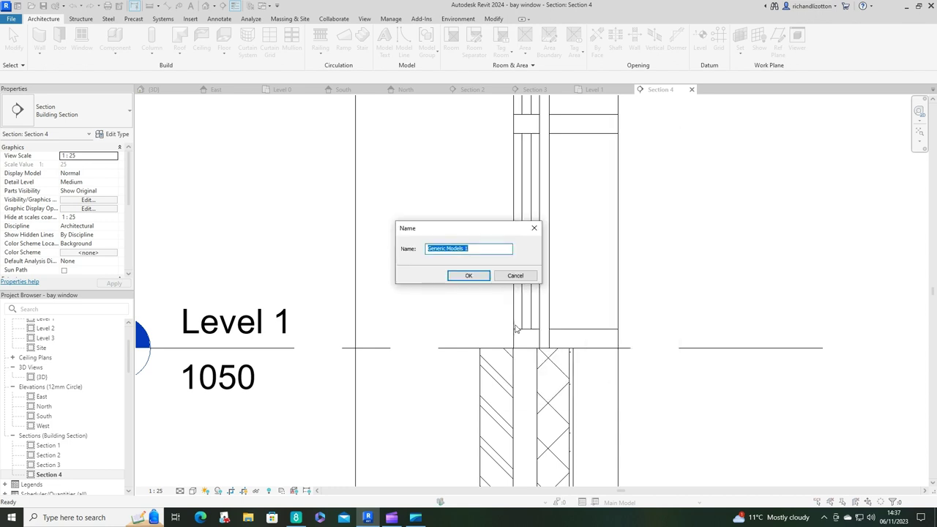
pyautogui.write('Cl')
pyautogui.click(476, 277)
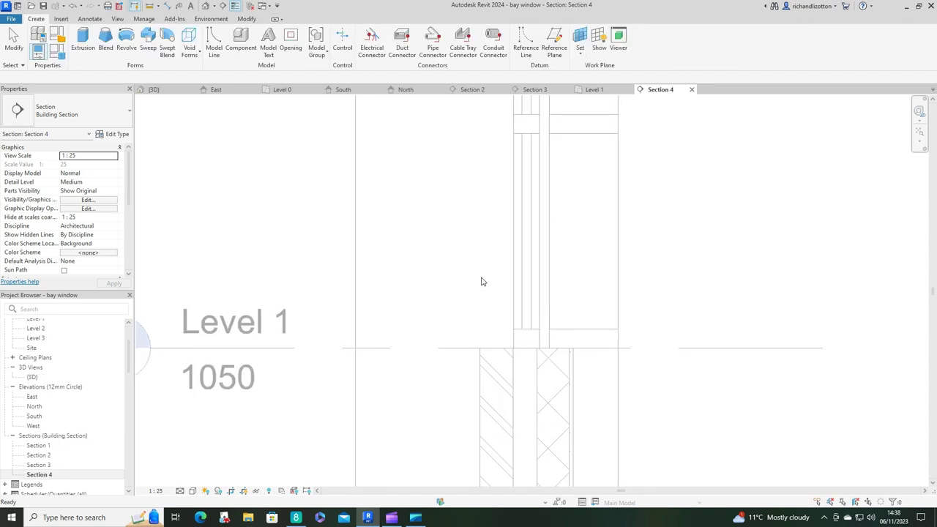
# Start a sweep path sketch on the Level 1 work plane in the Level 1 floor plan.
pyautogui.click(149, 46)
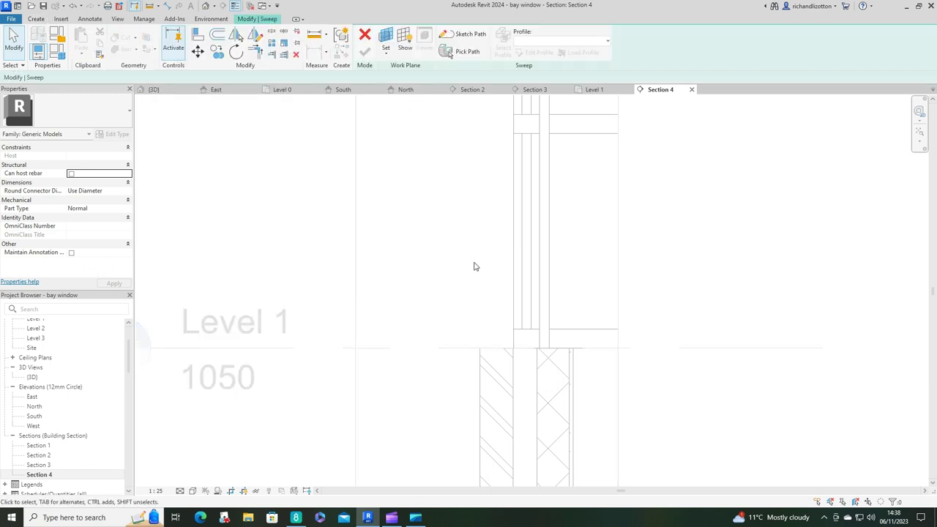
pyautogui.click(466, 35)
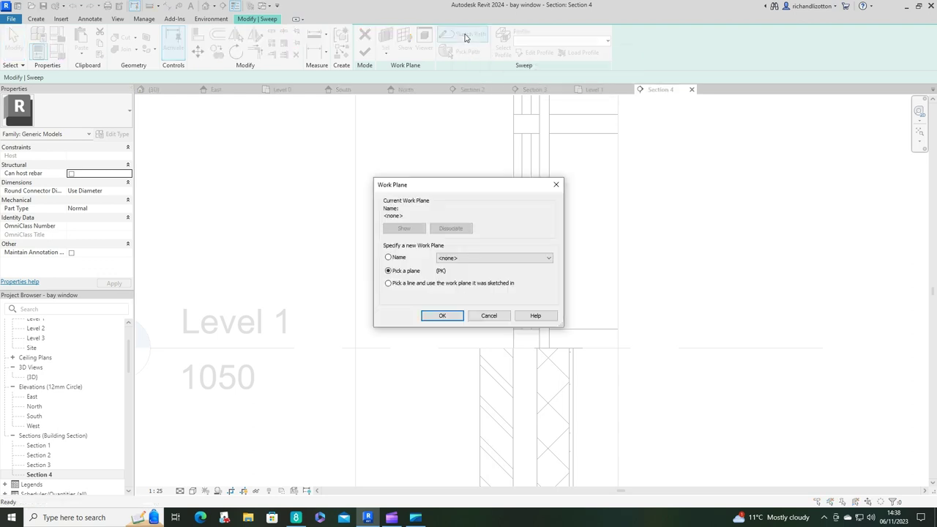
pyautogui.click(473, 260)
pyautogui.click(473, 260)
pyautogui.click(472, 260)
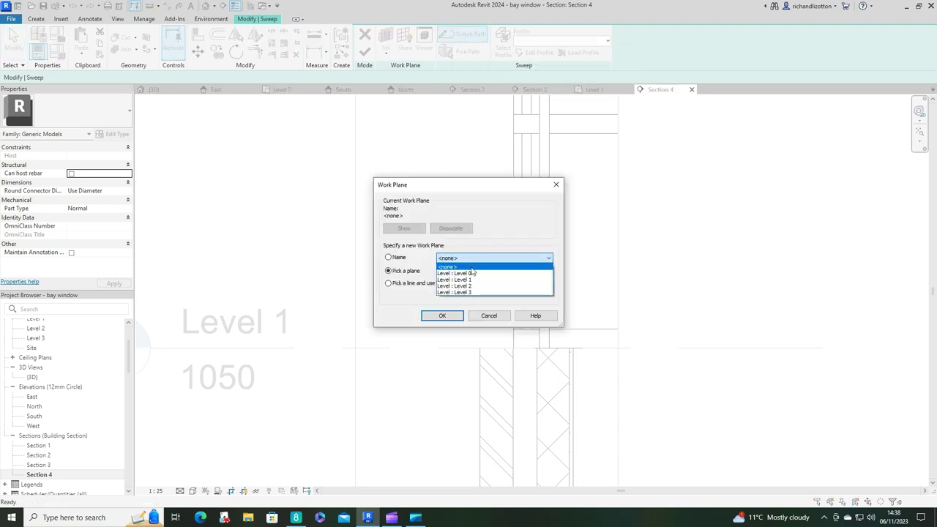
pyautogui.click(468, 280)
pyautogui.click(445, 316)
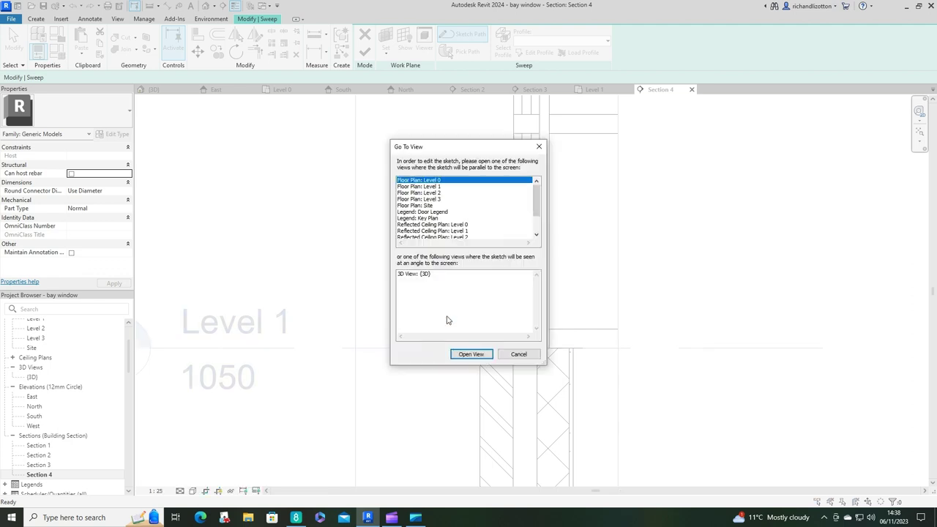
pyautogui.click(434, 187)
pyautogui.click(470, 353)
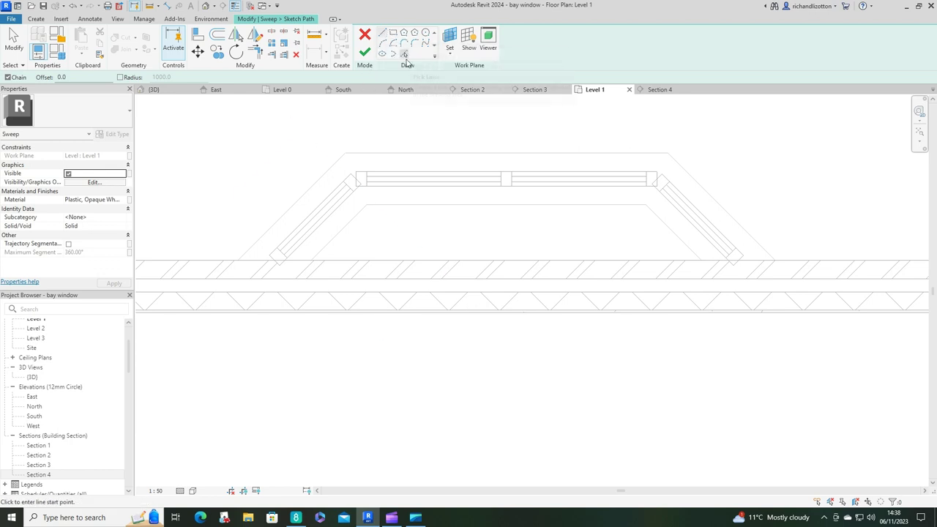
# Pick the left, top and right bay edges as path lines and join them at both corners.
pyautogui.click(404, 55)
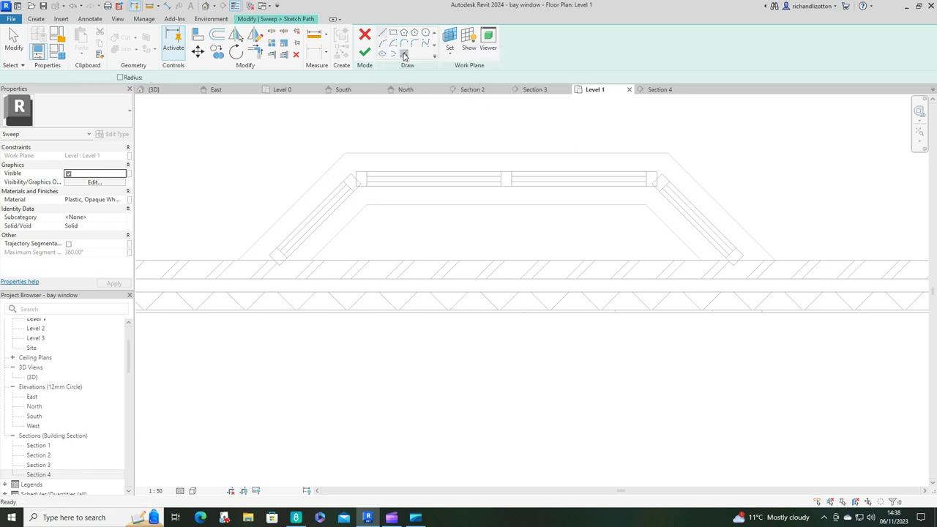
pyautogui.click(308, 220)
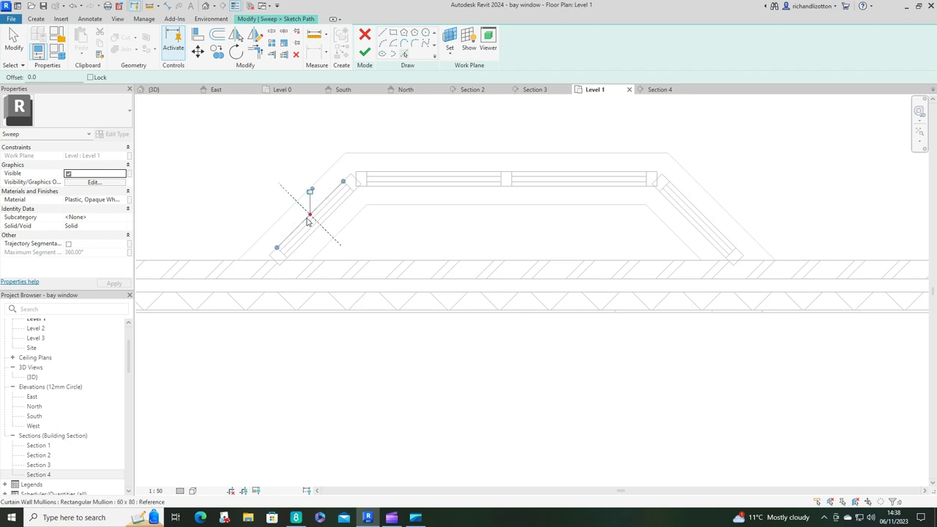
pyautogui.click(392, 172)
pyautogui.click(728, 236)
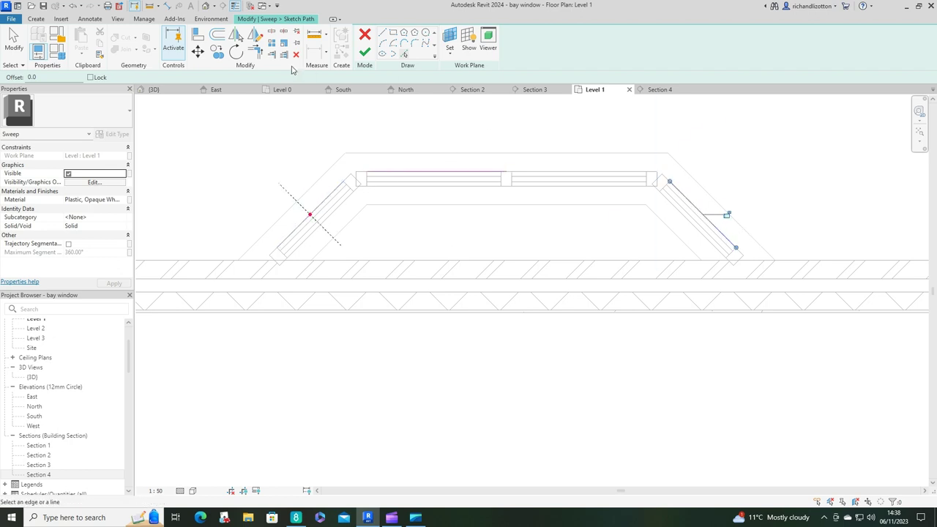
pyautogui.click(256, 51)
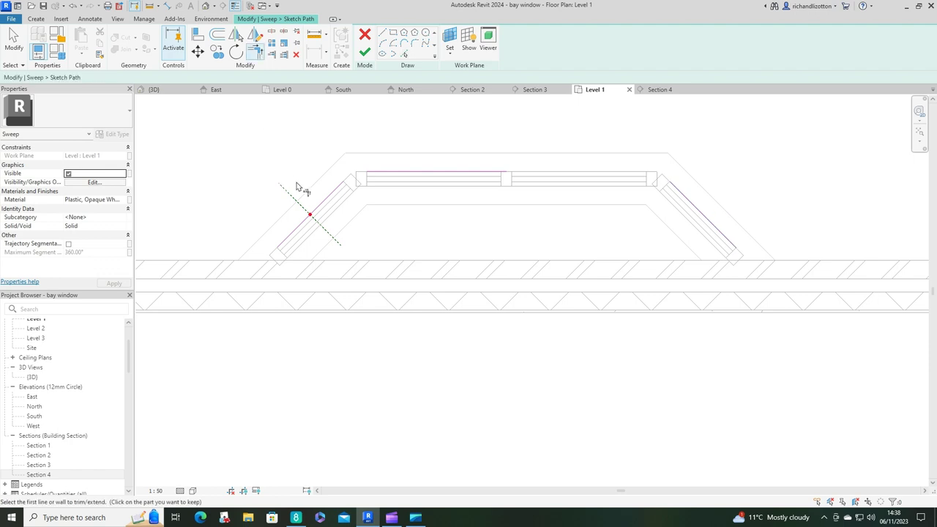
pyautogui.click(337, 197)
pyautogui.click(371, 176)
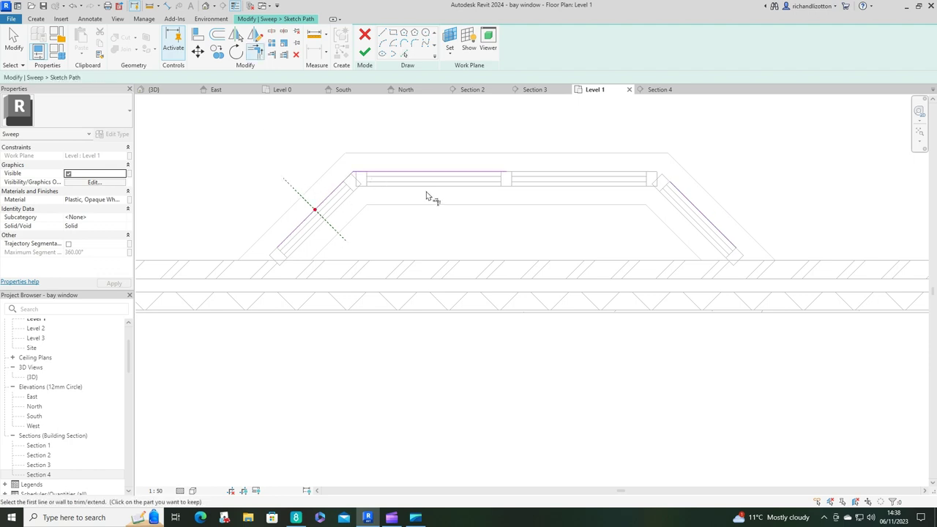
pyautogui.click(697, 210)
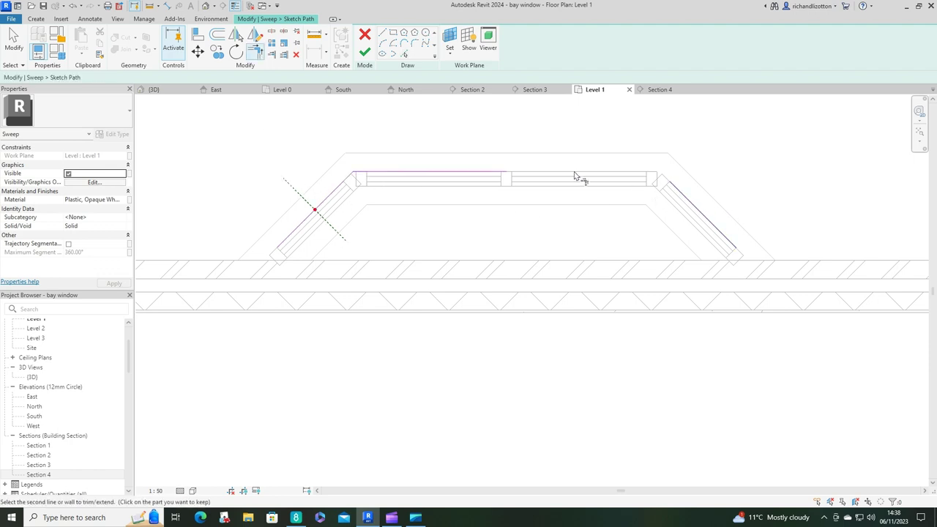
pyautogui.click(489, 176)
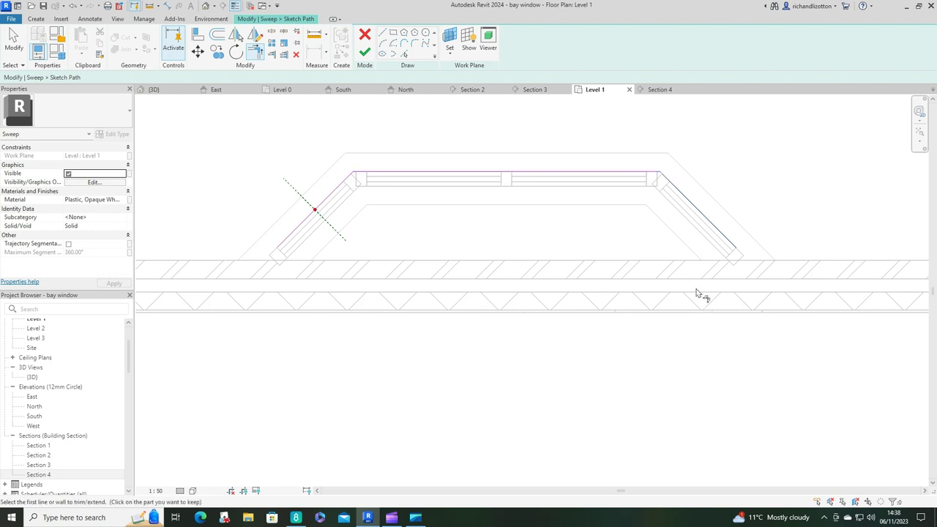
pyautogui.press('Escape')
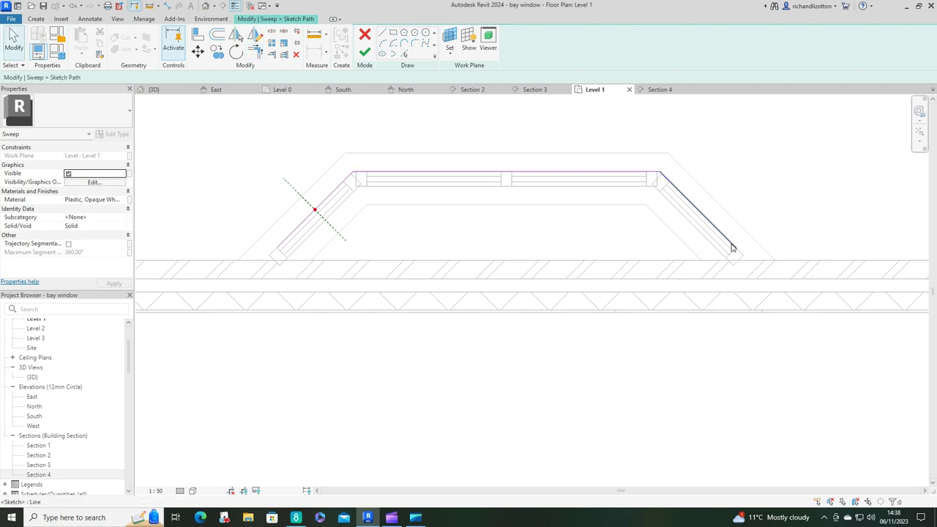
# Extend both angled path lines to the mullion endpoints, lengthening them to 660, and finish the path.
pyautogui.click(730, 248)
pyautogui.scroll(3, 732, 247)
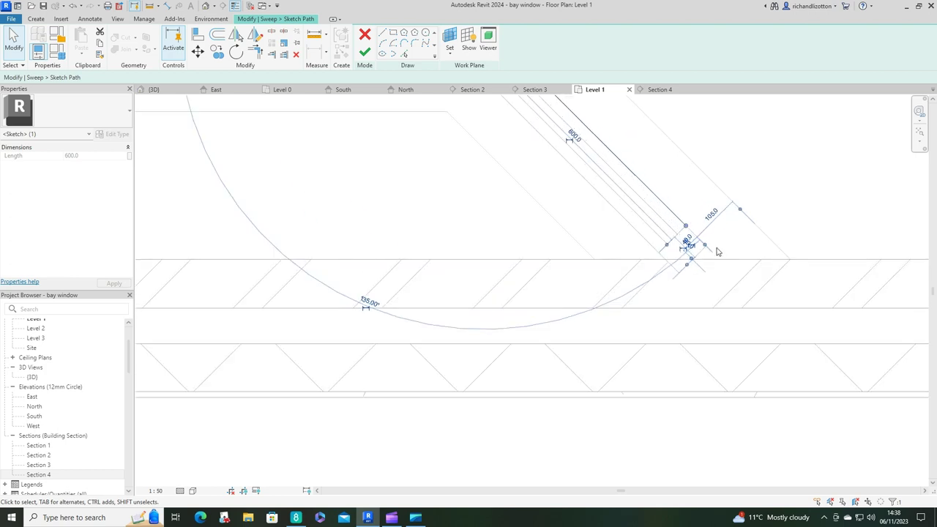
pyautogui.moveTo(686, 226); pyautogui.dragTo(706, 245)
pyautogui.scroll(-3, 692, 293)
pyautogui.scroll(5, 236, 243)
pyautogui.moveTo(240, 305); pyautogui.dragTo(205, 330)
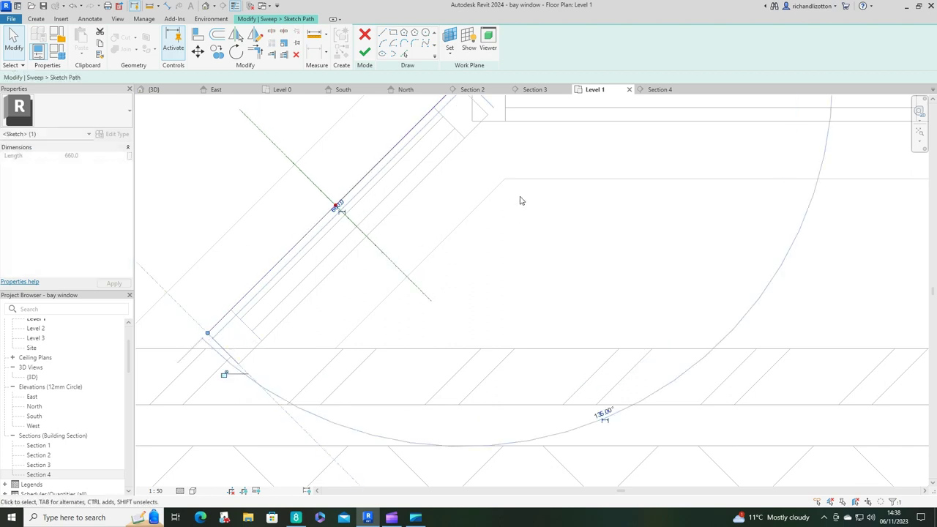
pyautogui.scroll(-2, 520, 201)
pyautogui.click(364, 52)
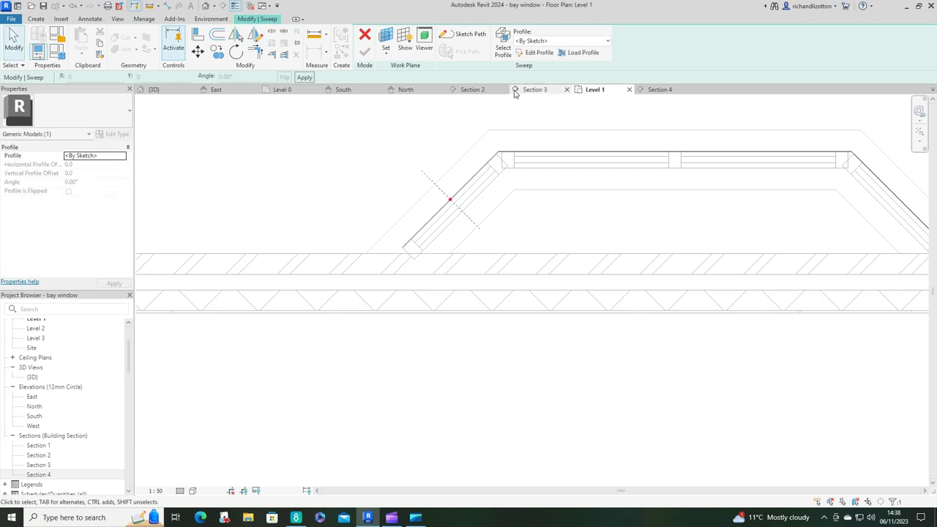
# Start editing the sweep profile, sketching it in the Section 4 view.
pyautogui.click(530, 55)
pyautogui.click(428, 186)
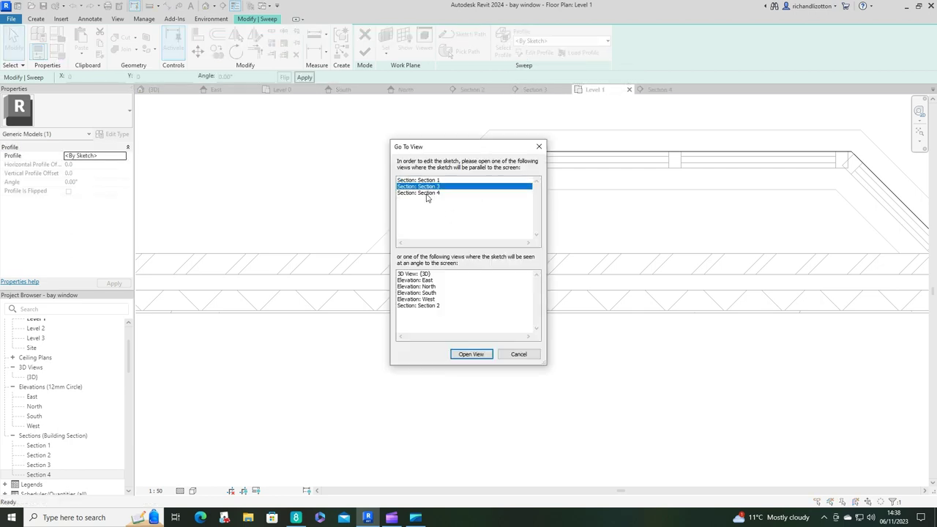
pyautogui.click(428, 193)
pyautogui.click(473, 354)
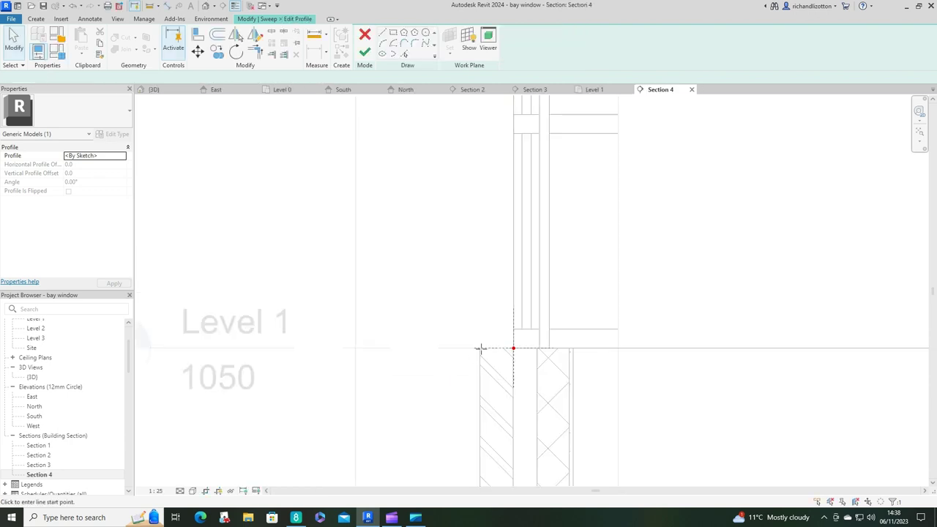
pyautogui.scroll(4, 512, 355)
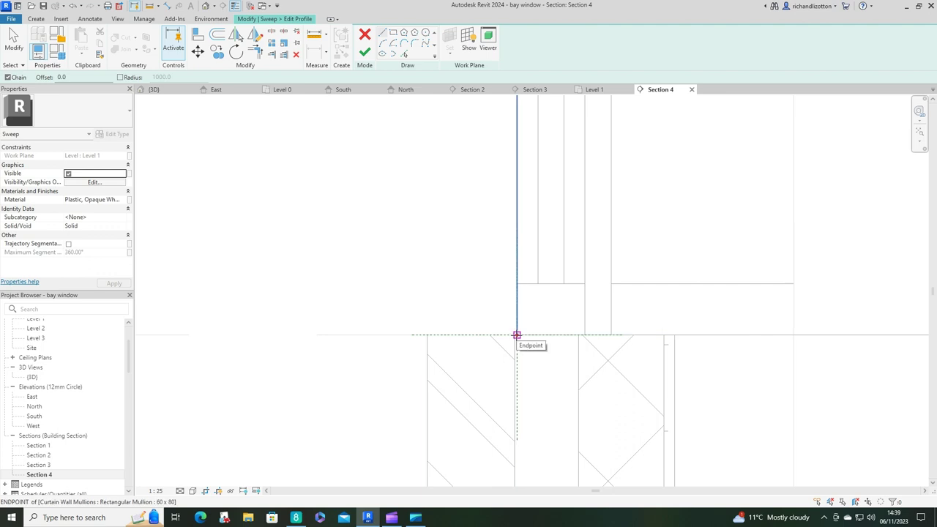
# Sketch the profile's short vertical edge at the mullion and the horizontal bottom line.
pyautogui.click(516, 335)
pyautogui.click(517, 301)
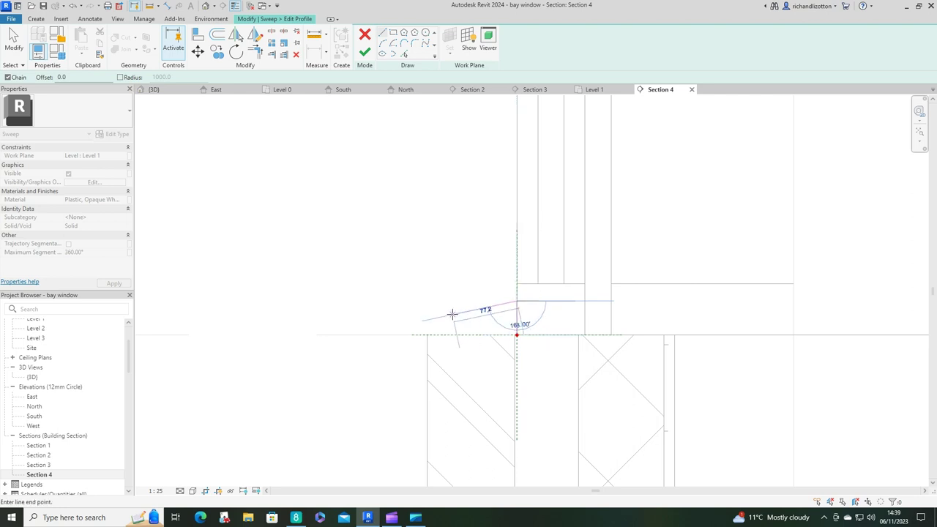
pyautogui.press('Escape')
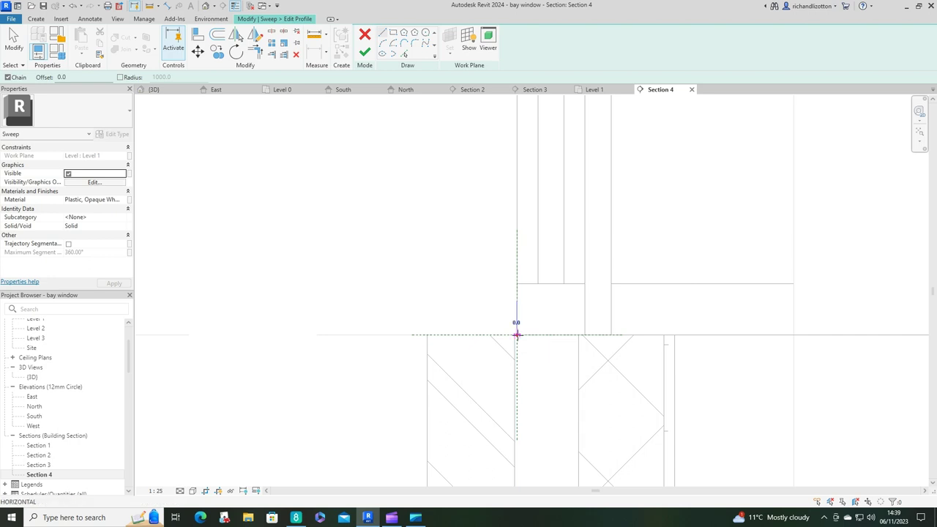
pyautogui.click(517, 334)
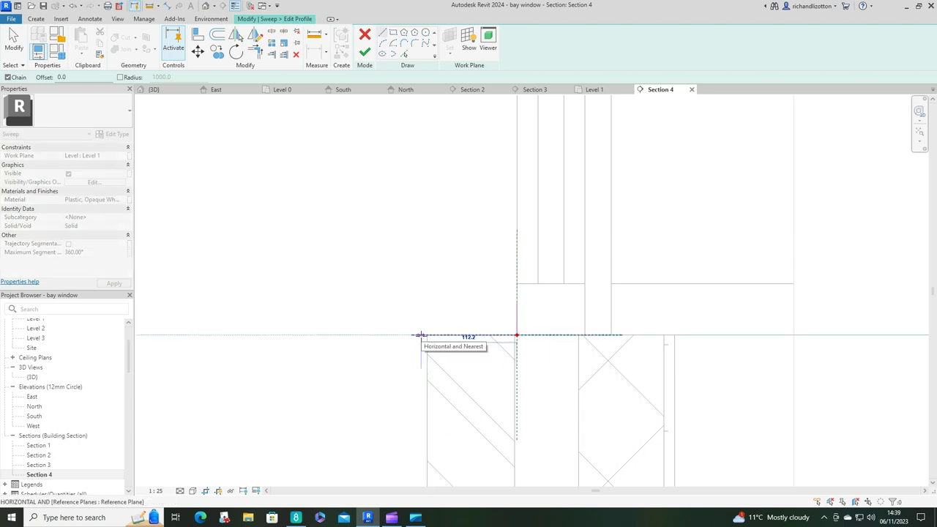
pyautogui.click(418, 334)
# Draw the drip notch, the sill's vertical front face and the sloping top closing the profile.
pyautogui.scroll(4, 418, 334)
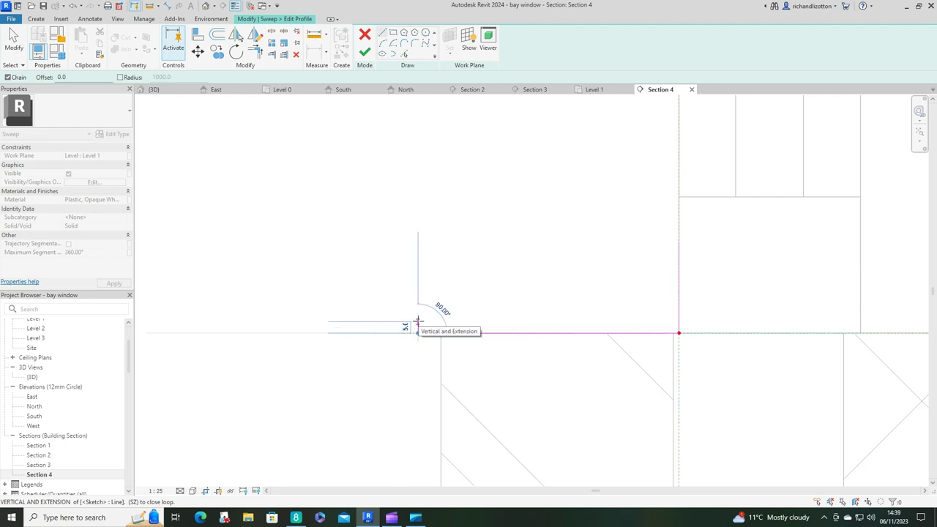
pyautogui.click(416, 322)
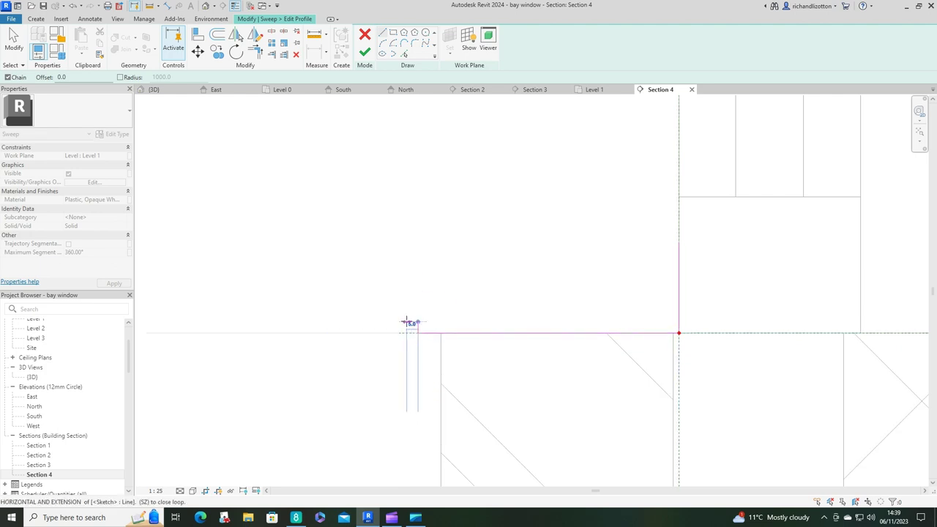
pyautogui.click(408, 322)
pyautogui.click(407, 333)
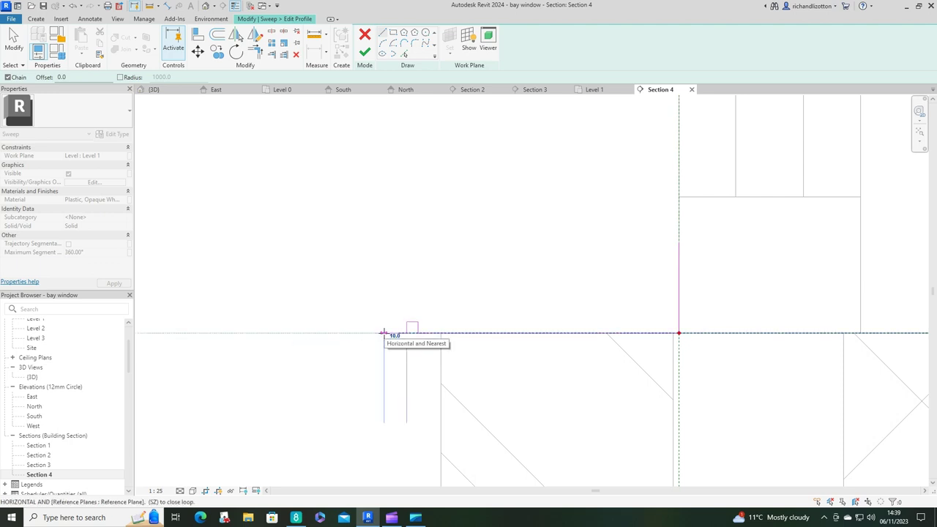
pyautogui.click(384, 333)
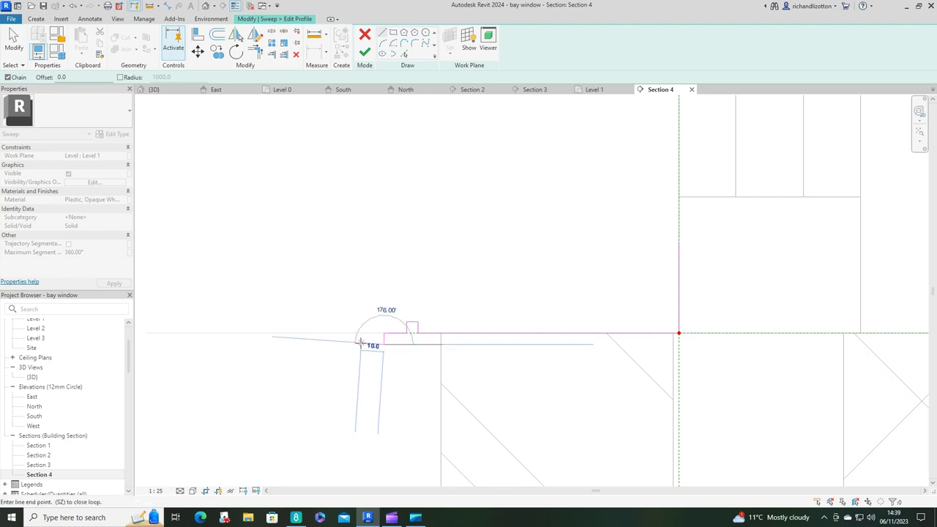
pyautogui.click(361, 344)
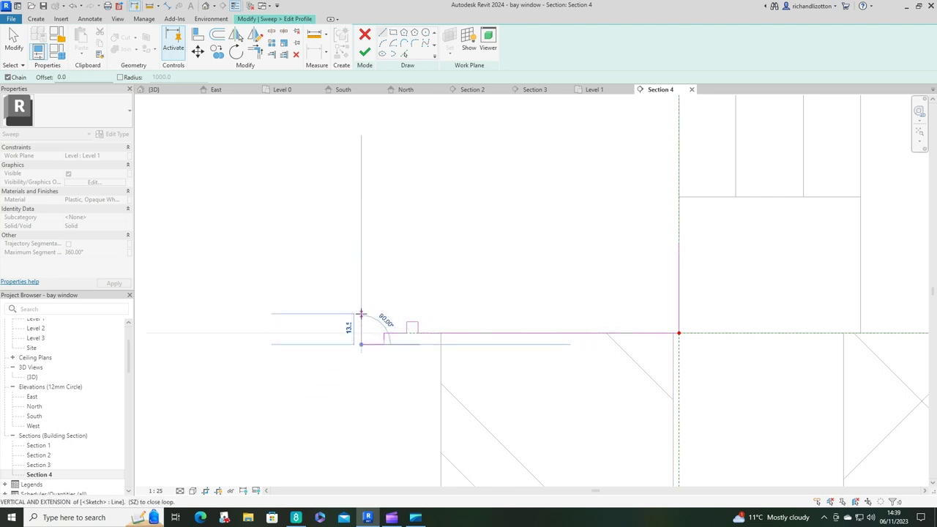
pyautogui.click(361, 311)
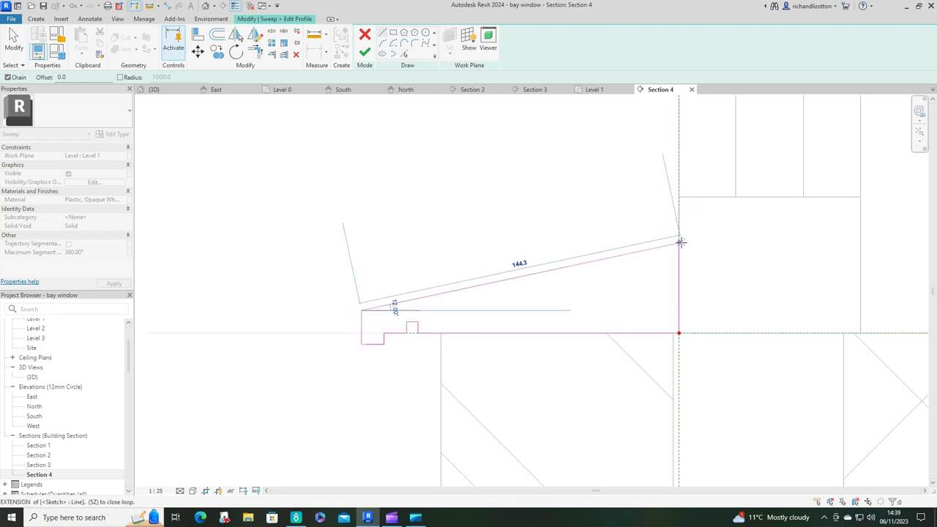
pyautogui.click(679, 242)
pyautogui.press('Escape')
pyautogui.press('Escape')
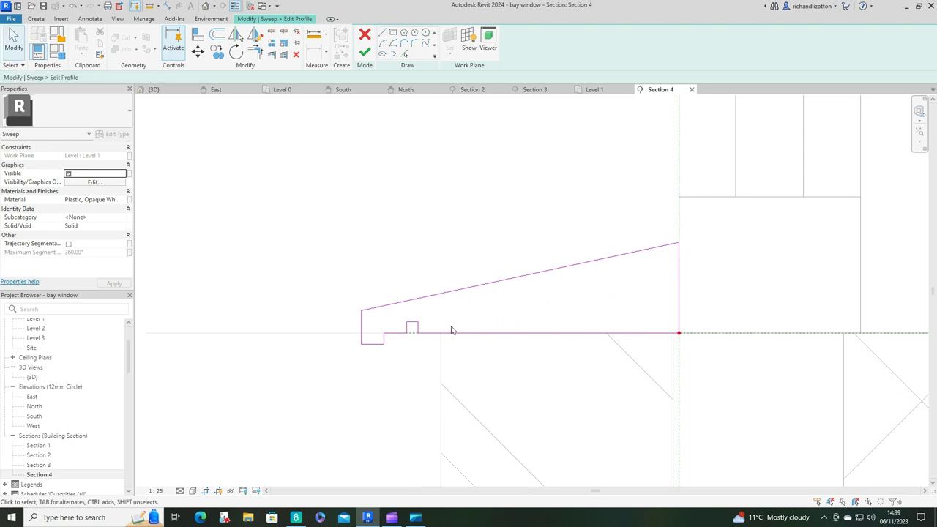
# Remove the three notch lines and the leftover short bottom line.
pyautogui.scroll(-3, 452, 312)
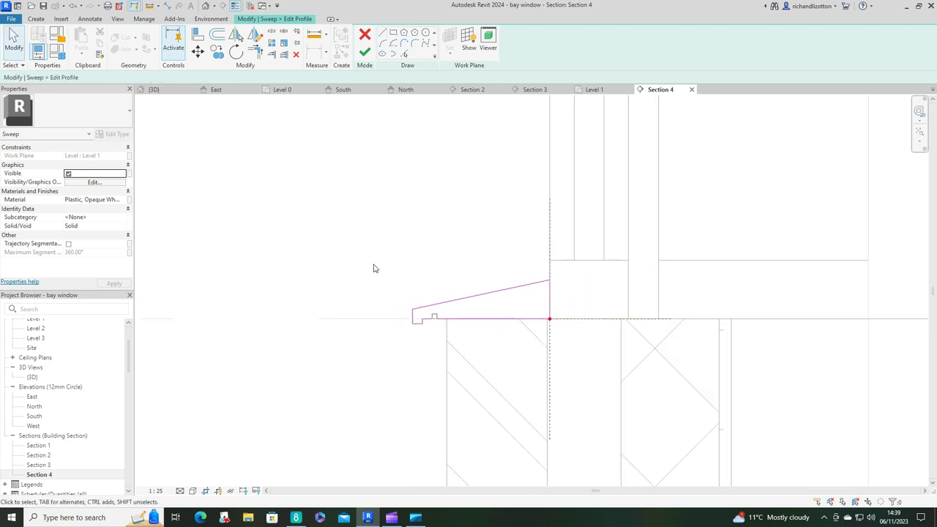
pyautogui.scroll(5, 439, 318)
pyautogui.moveTo(419, 312); pyautogui.dragTo(413, 319)
pyautogui.press('Escape')
pyautogui.click(406, 326)
pyautogui.press('Escape')
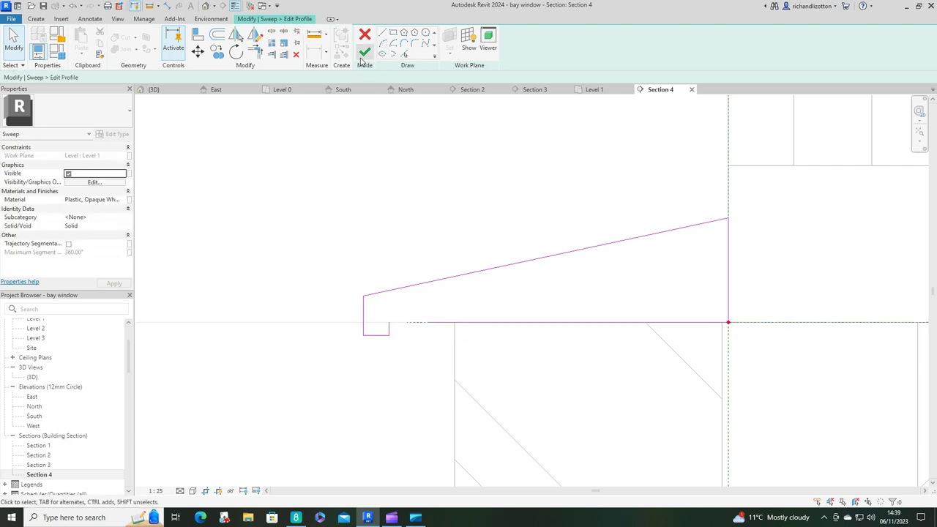
# Join the bottom profile line to the short vertical at a corner and finish the profile.
pyautogui.click(255, 51)
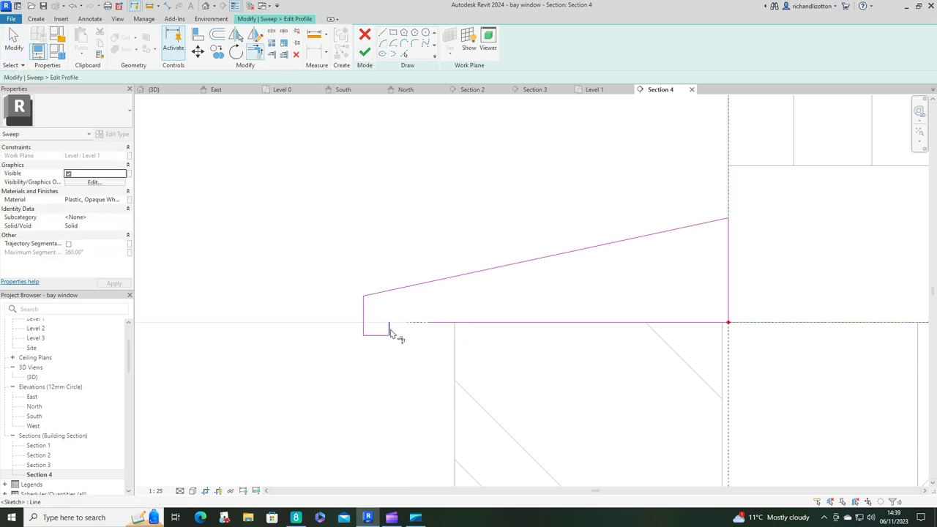
pyautogui.click(390, 330)
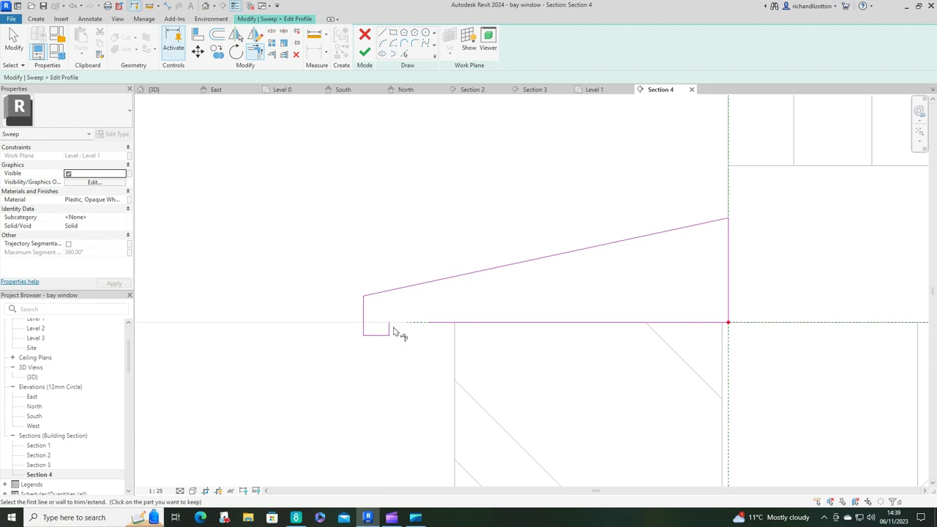
pyautogui.click(436, 327)
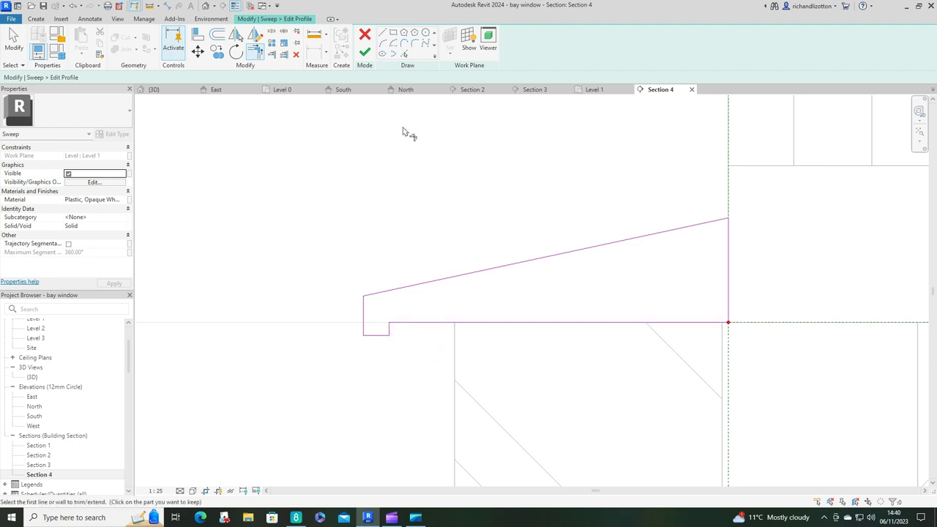
pyautogui.click(364, 53)
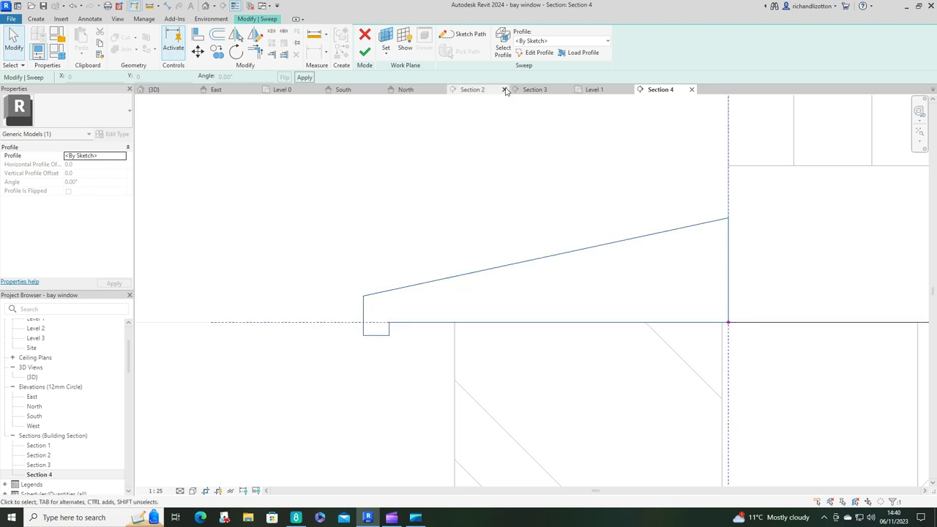
# Finish the sweep and the Cill bay model, then view the bay window in 3D.
pyautogui.click(364, 53)
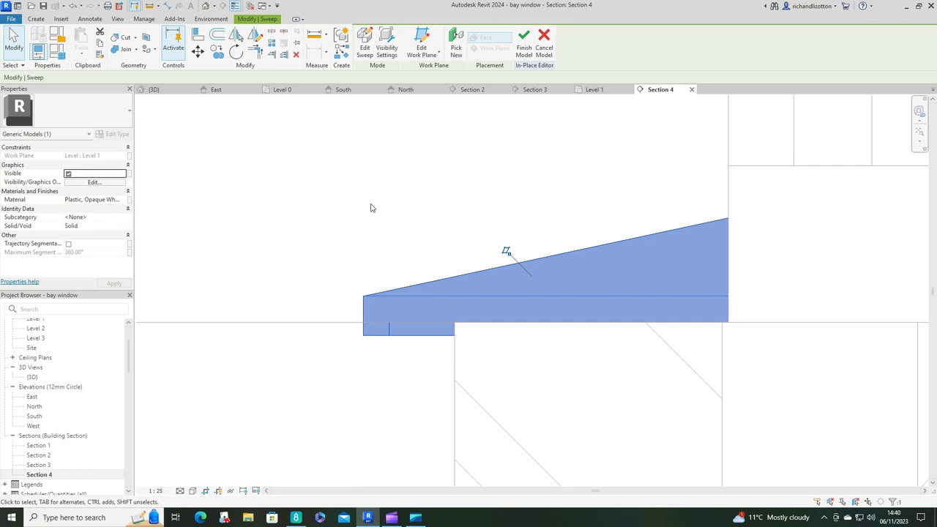
pyautogui.click(526, 58)
pyautogui.click(166, 91)
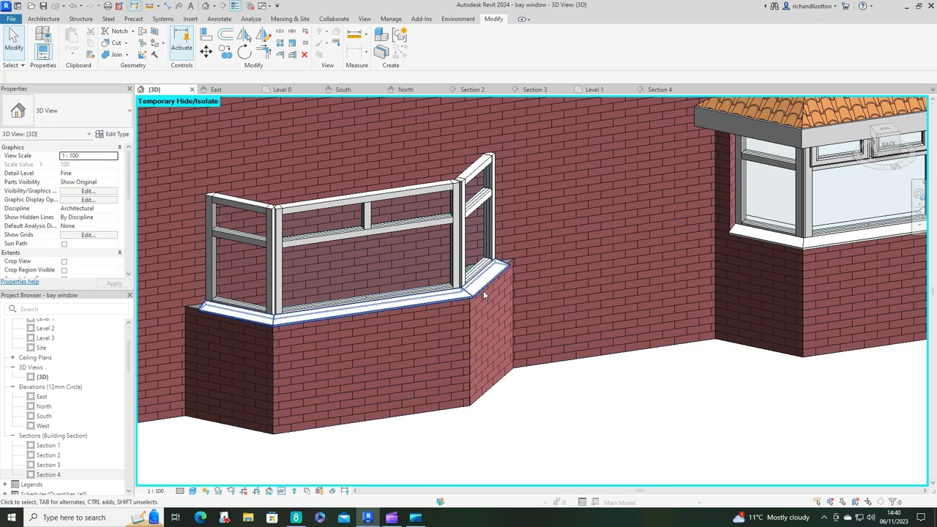
# Orbit the 3D view to look at the bay walls from below.
pyautogui.keyDown('shift'); pyautogui.moveTo(482, 301); pyautogui.dragTo(410, 194, button='middle'); pyautogui.keyUp('shift')
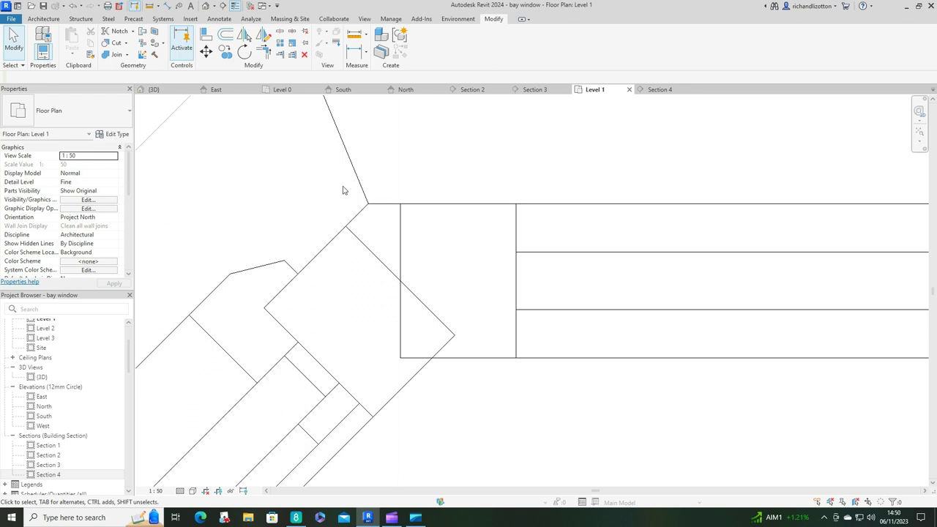
# Create a Model In-Place element in the Generic Models category named 'Corner of bay'.
pyautogui.click(44, 19)
pyautogui.click(112, 57)
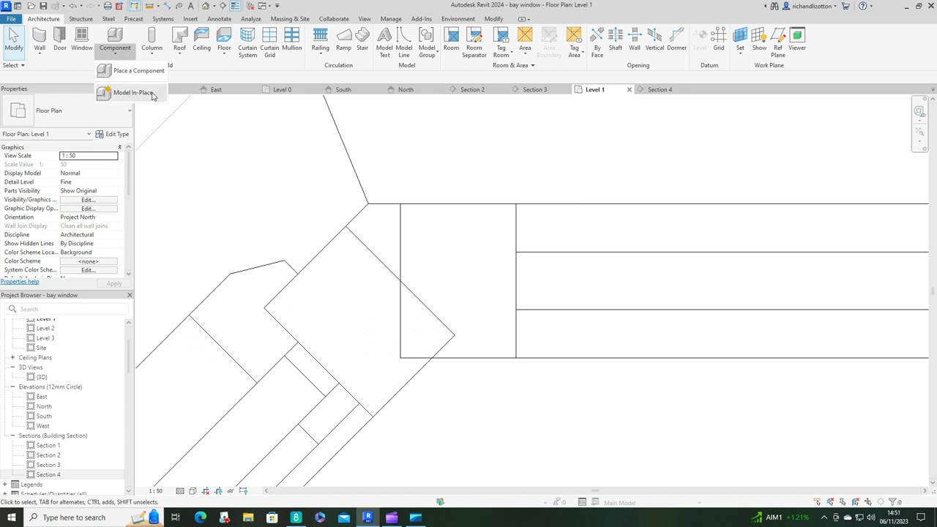
pyautogui.click(158, 95)
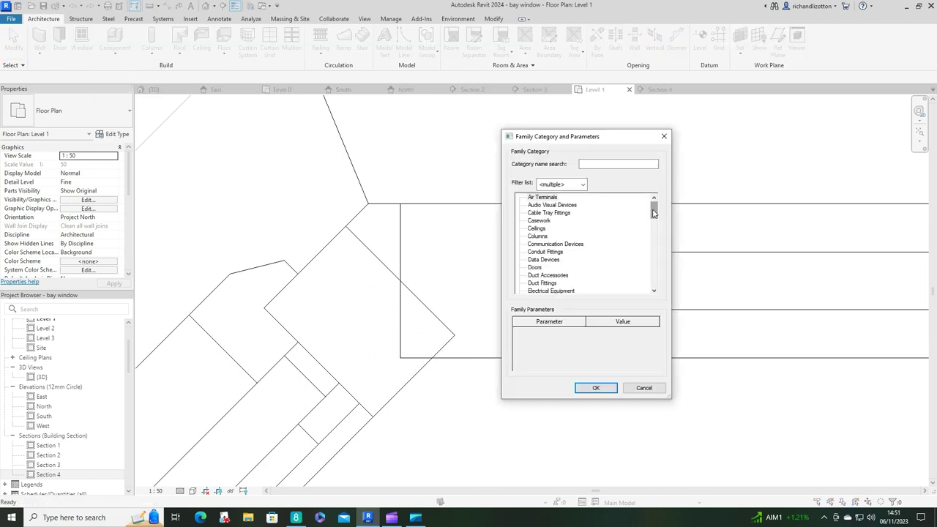
pyautogui.moveTo(654, 211); pyautogui.dragTo(651, 234)
pyautogui.click(562, 213)
pyautogui.click(606, 387)
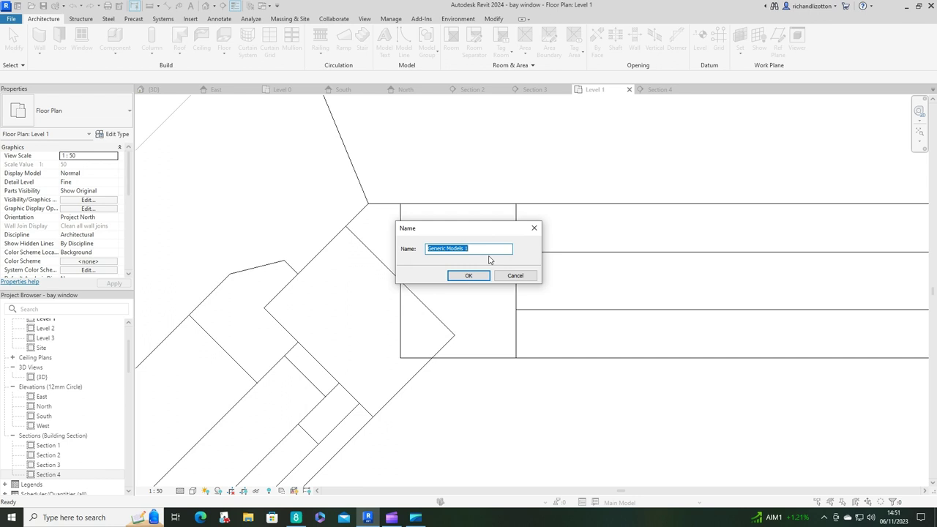
pyautogui.write('Corner of bay')
pyautogui.click(477, 276)
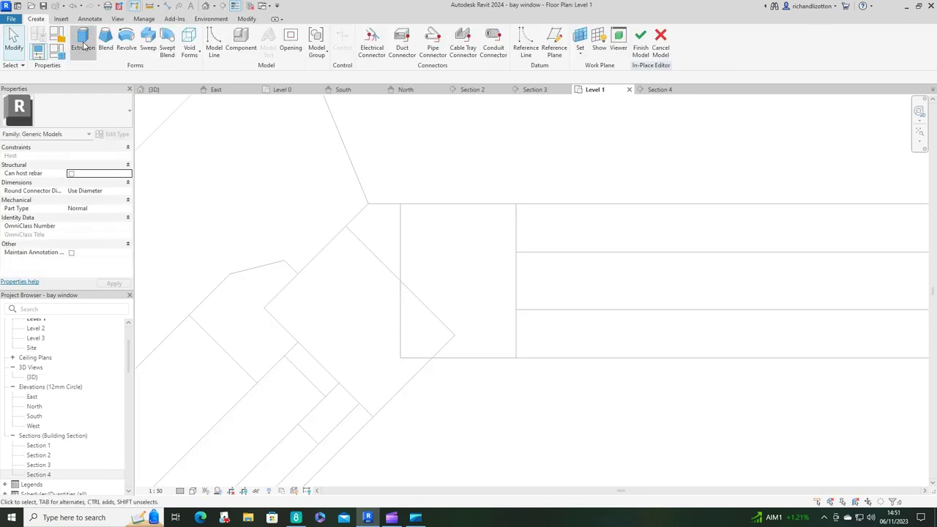
# Start an extrusion with its Extrusion End set to 0.
pyautogui.click(83, 42)
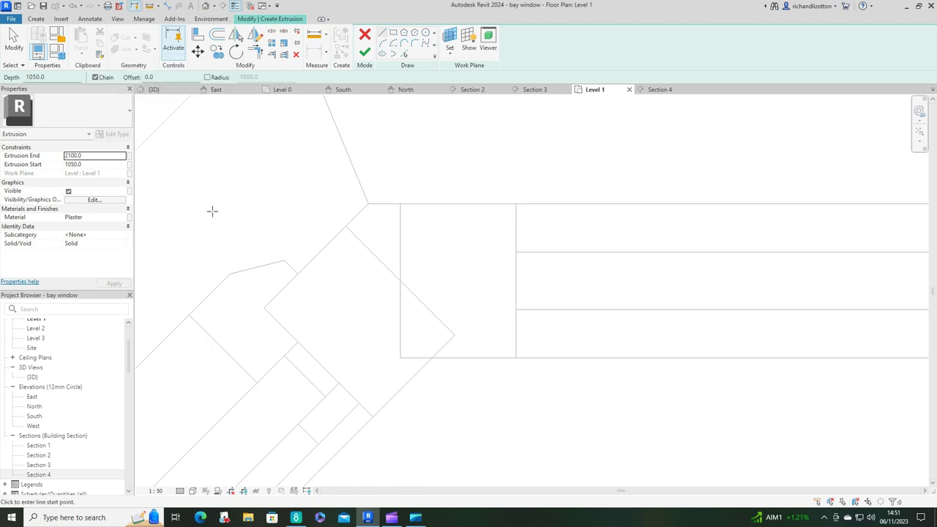
pyautogui.click(85, 156)
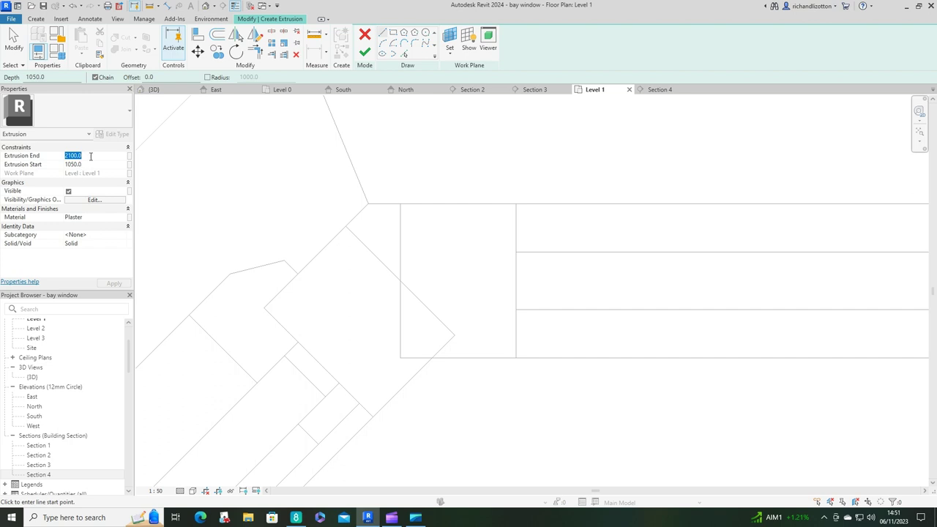
pyautogui.write('0')
pyautogui.press('Return')
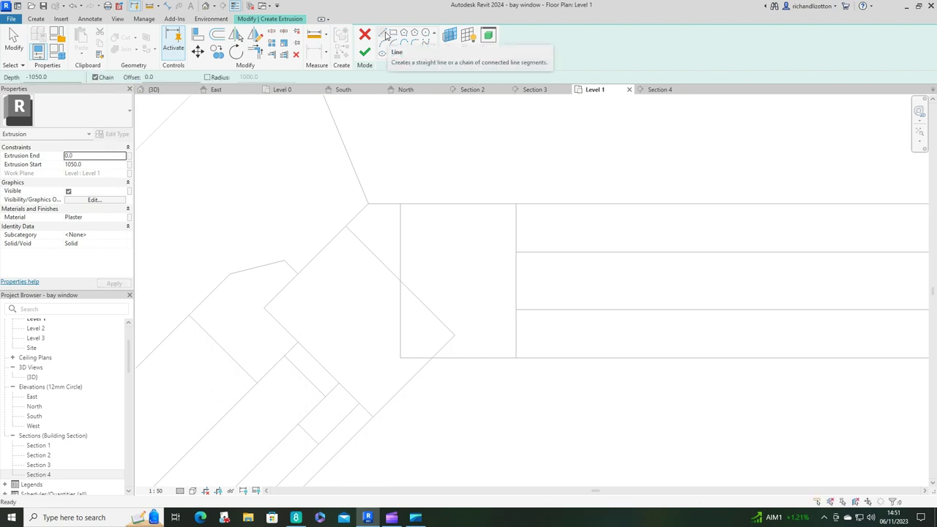
# Sketch the closed corner outline with diagonal, horizontal and vertical edges.
pyautogui.click(383, 33)
pyautogui.click(348, 227)
pyautogui.click(366, 205)
pyautogui.click(400, 204)
pyautogui.click(400, 280)
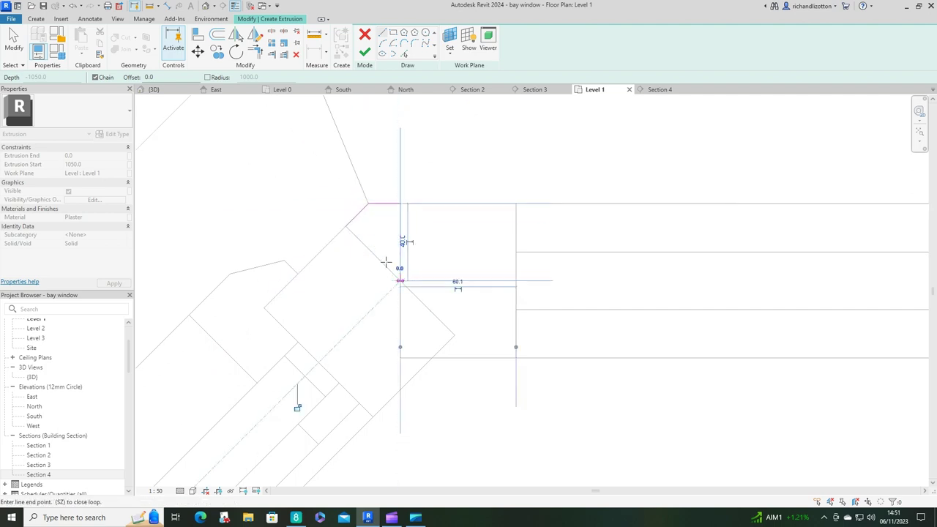
pyautogui.click(347, 227)
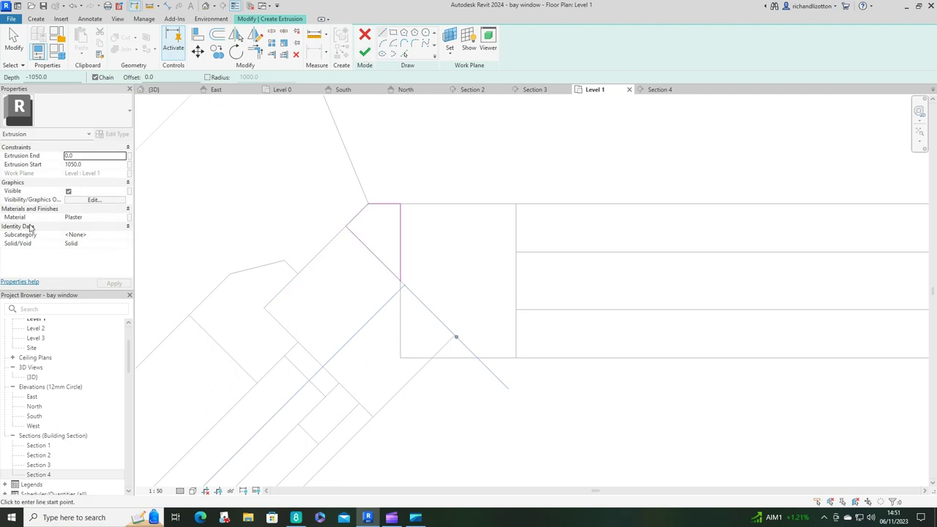
# Set the extrusion material to Plastic, Opaque White and finish the sketch.
pyautogui.click(95, 218)
pyautogui.click(124, 218)
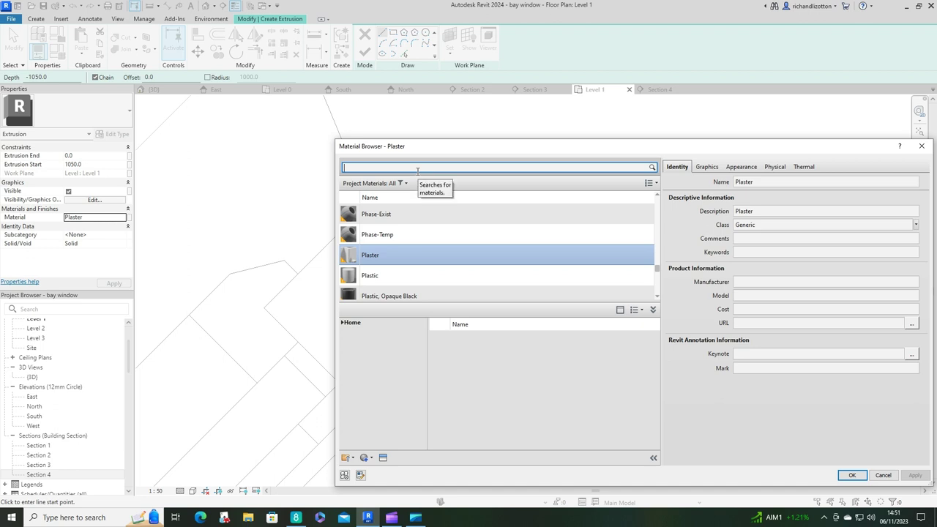
pyautogui.scroll(-3, 466, 285)
pyautogui.click(423, 257)
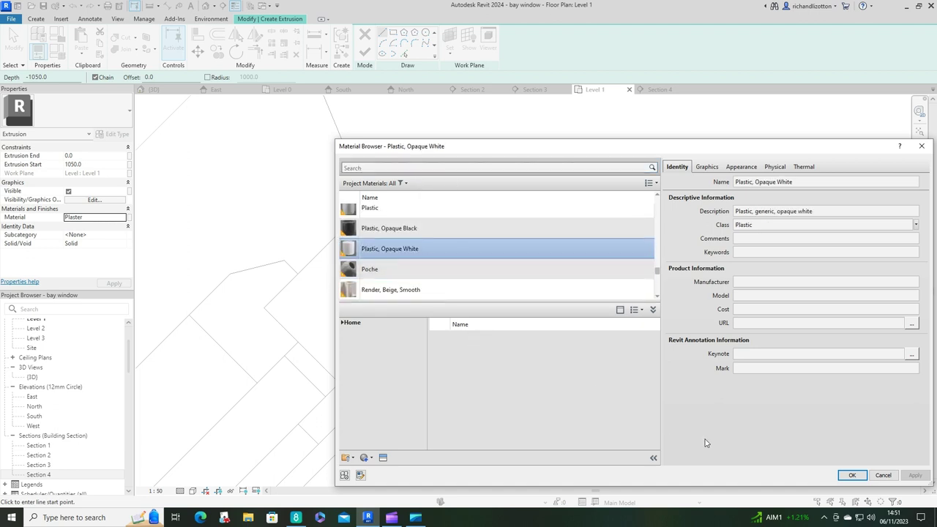
pyautogui.click(852, 475)
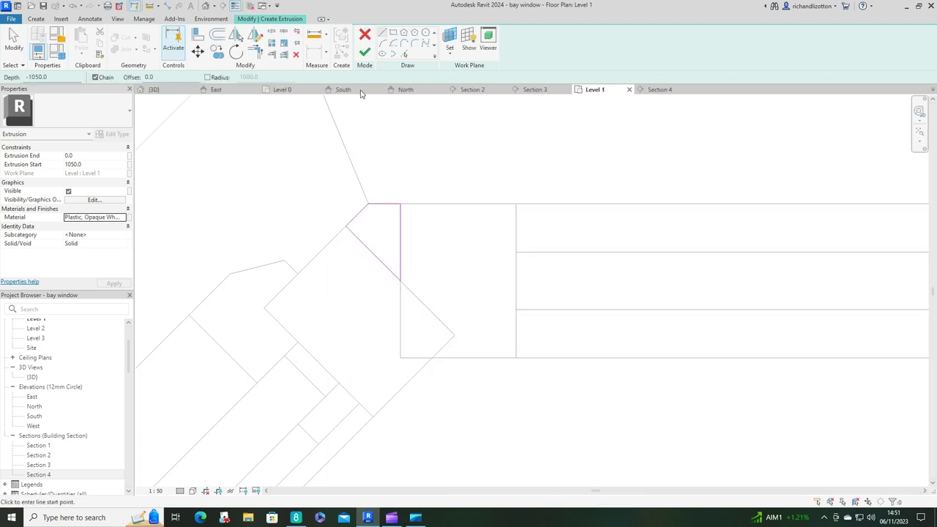
pyautogui.click(364, 52)
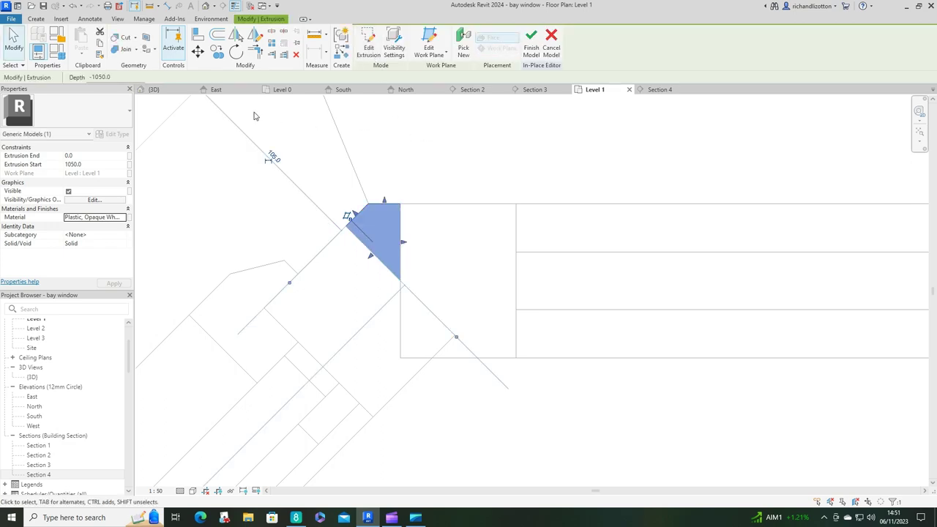
# Finish the Corner of bay model, inspect it in 3D, select the brick wall, and open North elevation.
pyautogui.click(155, 91)
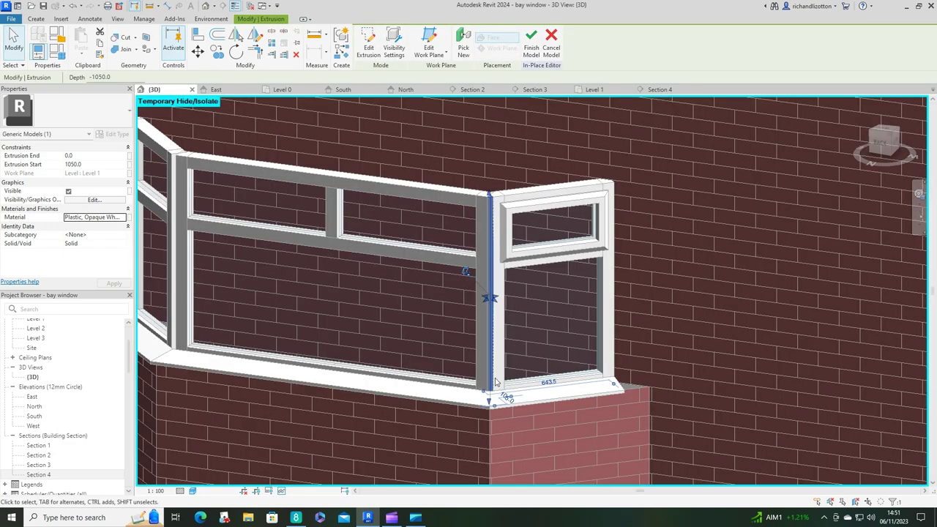
pyautogui.scroll(3, 489, 331)
pyautogui.click(565, 327)
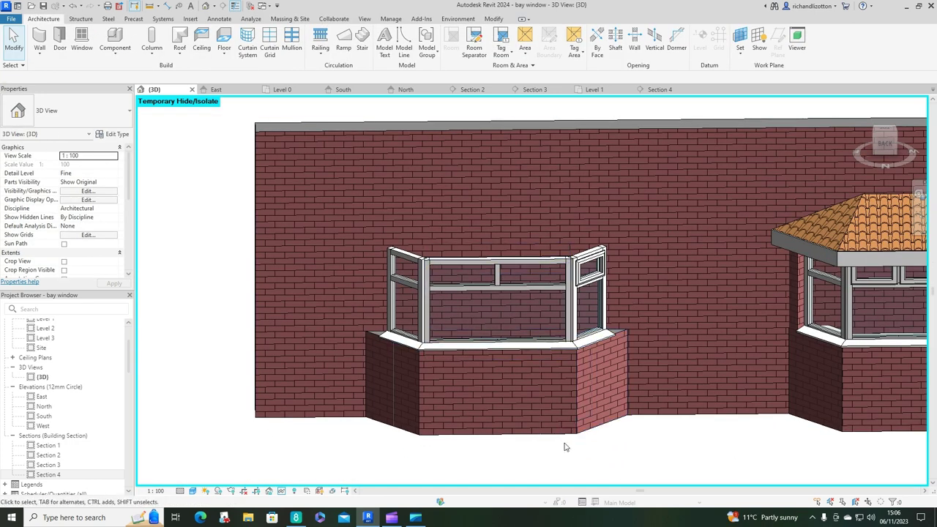
pyautogui.keyDown('shift'); pyautogui.moveTo(568, 449); pyautogui.dragTo(593, 254, button='middle'); pyautogui.keyUp('shift')
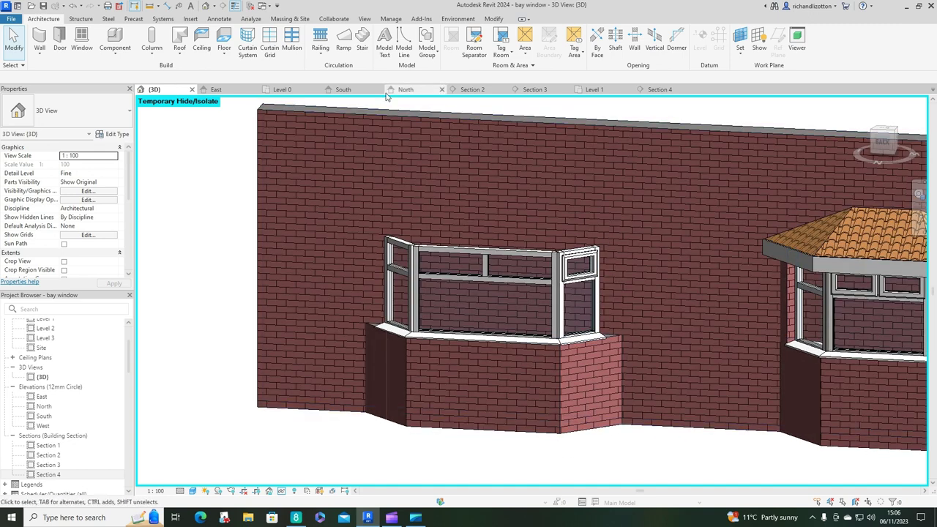
pyautogui.click(455, 118)
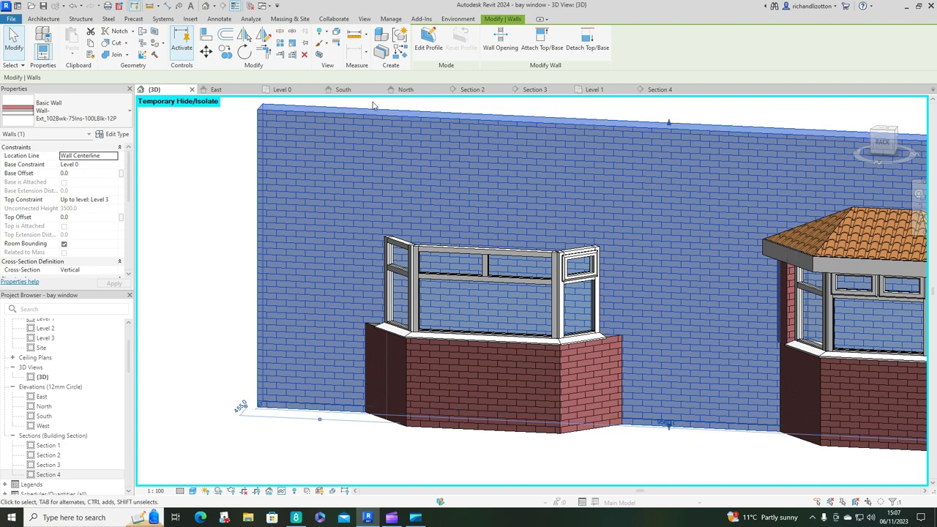
pyautogui.click(405, 89)
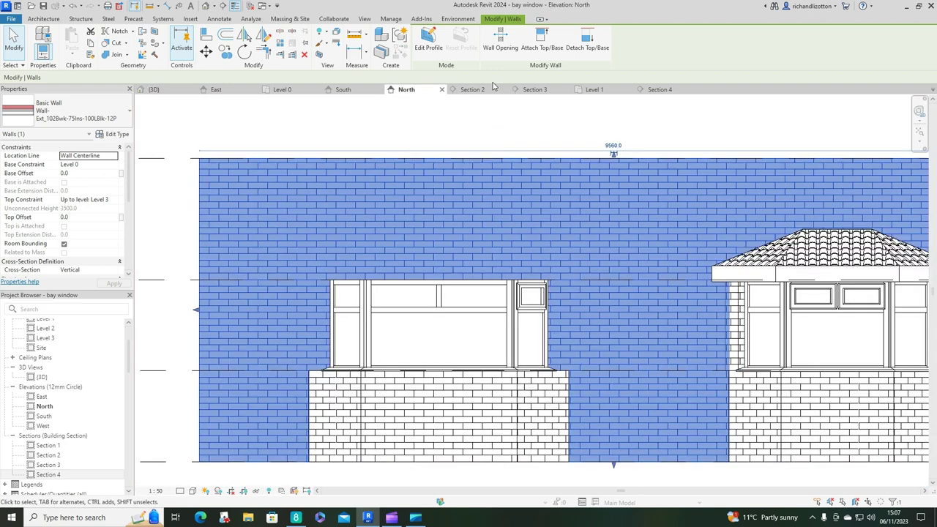
# Cut a rectangular Wall Opening through the brick wall behind the bay, unjoining elements, and check it from behind in 3D.
pyautogui.click(503, 42)
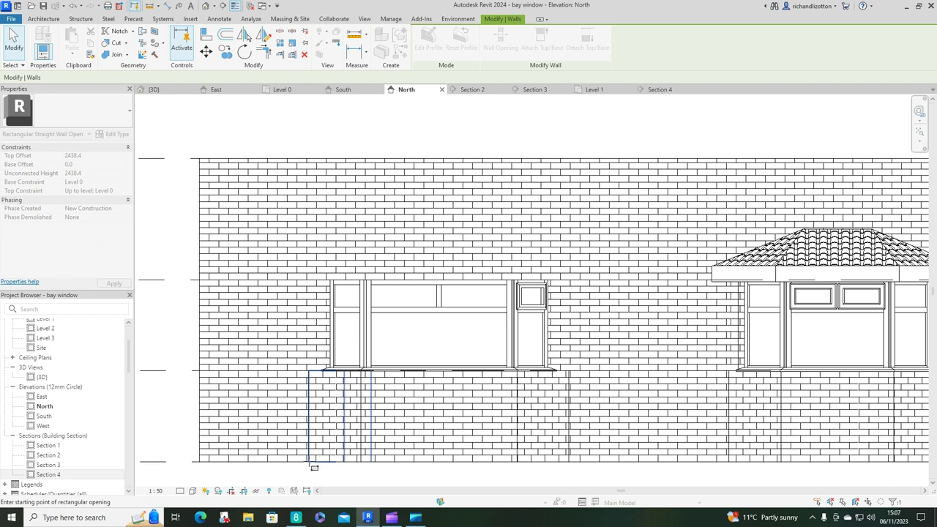
pyautogui.click(311, 464)
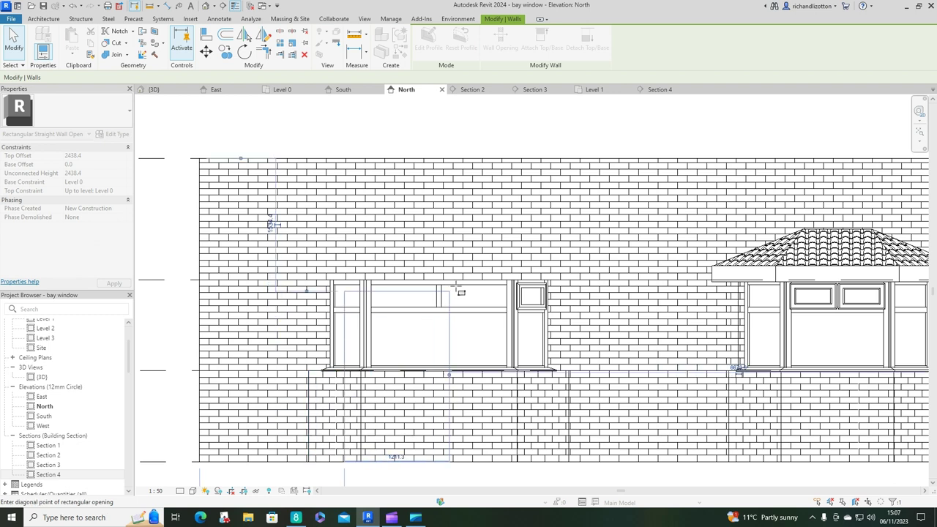
pyautogui.click(568, 282)
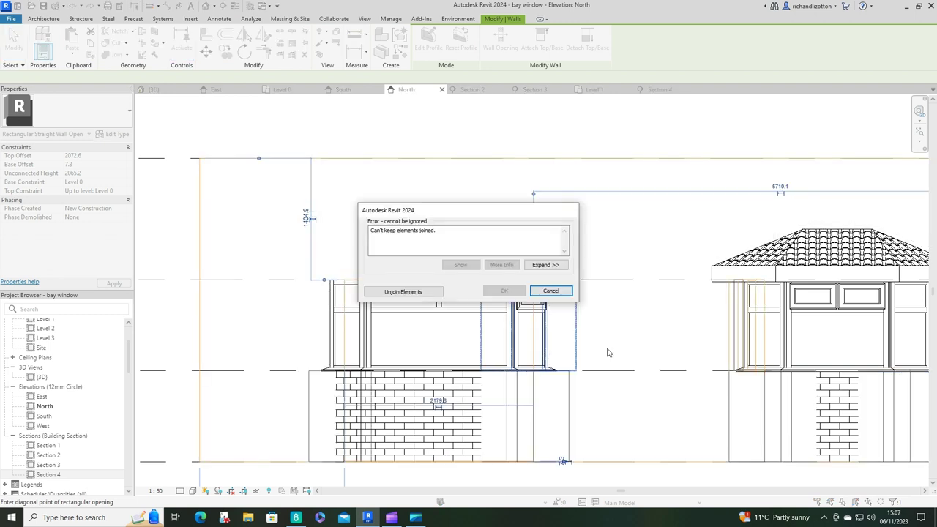
pyautogui.click(404, 291)
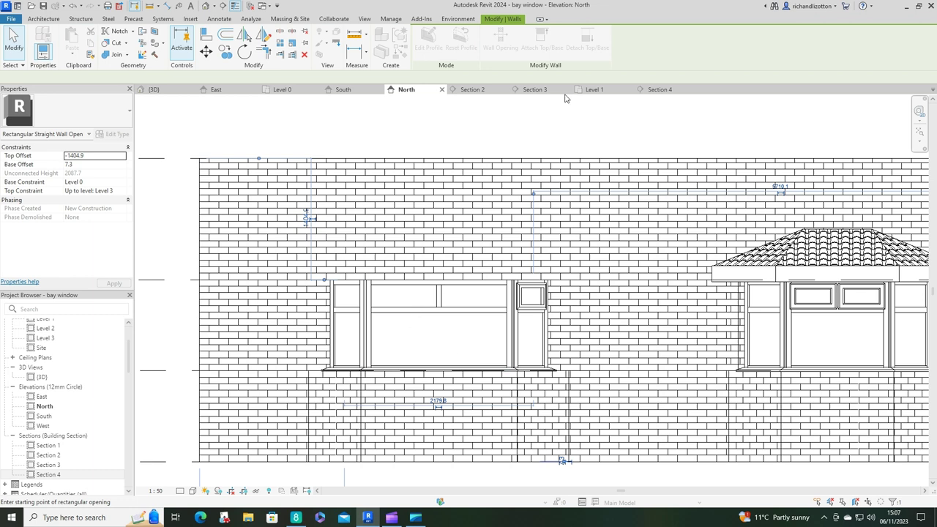
pyautogui.click(154, 90)
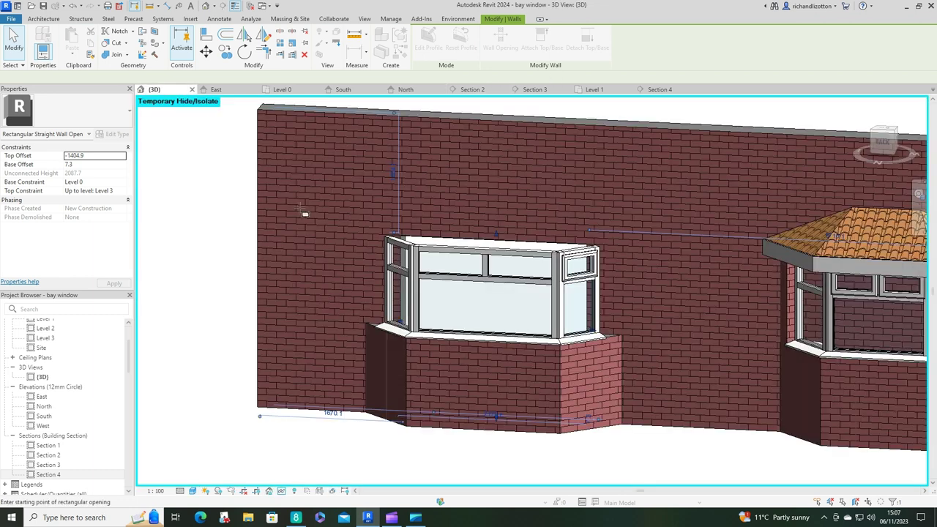
pyautogui.keyDown('shift'); pyautogui.moveTo(483, 314); pyautogui.dragTo(744, 334, button='middle'); pyautogui.keyUp('shift')
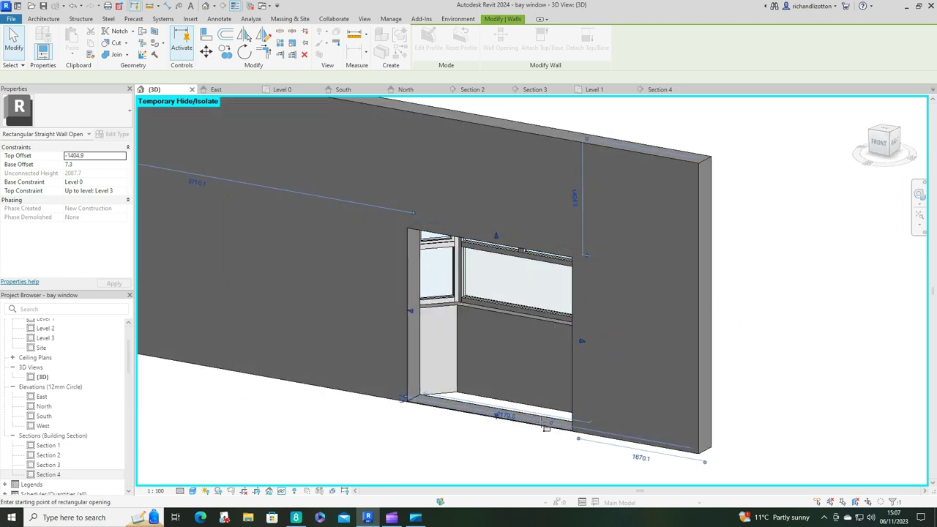
# Clear the selection and select the rectangular wall opening in the Level 0 plan.
pyautogui.click(501, 425)
pyautogui.press('Escape')
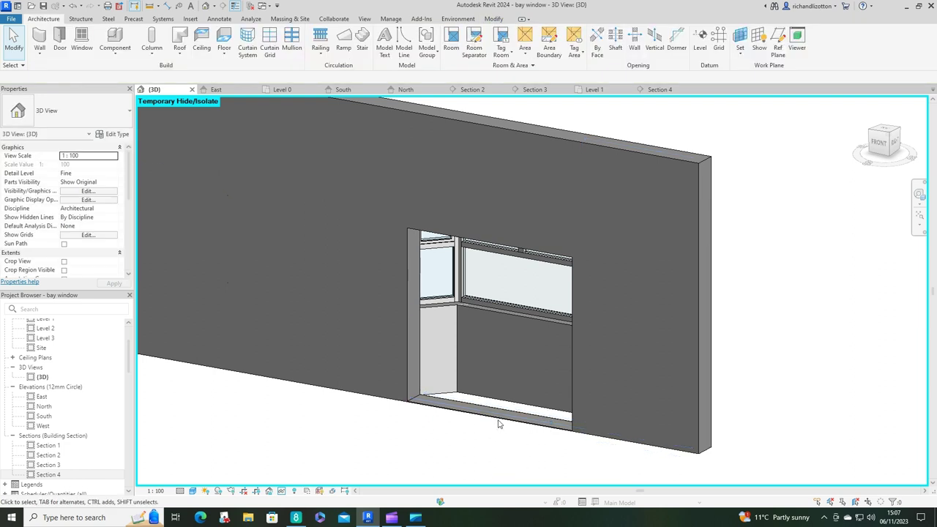
pyautogui.click(498, 422)
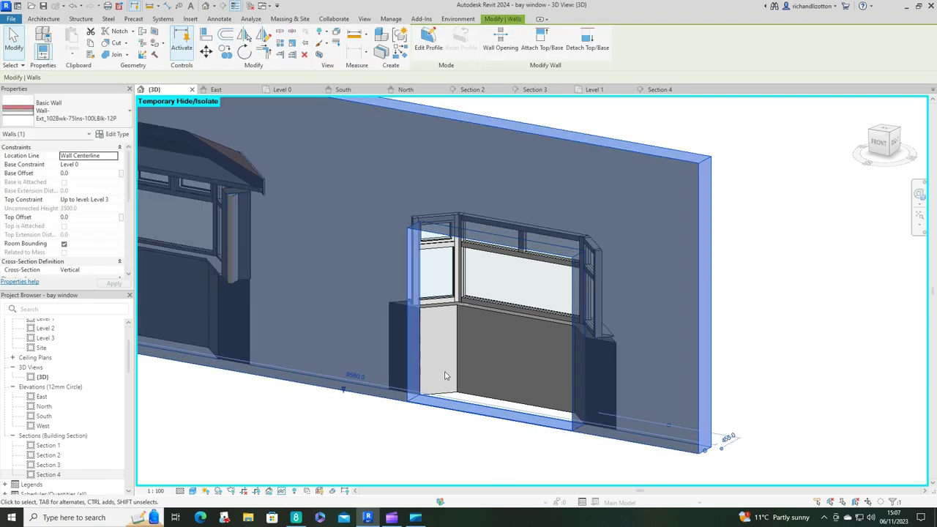
pyautogui.press('Escape')
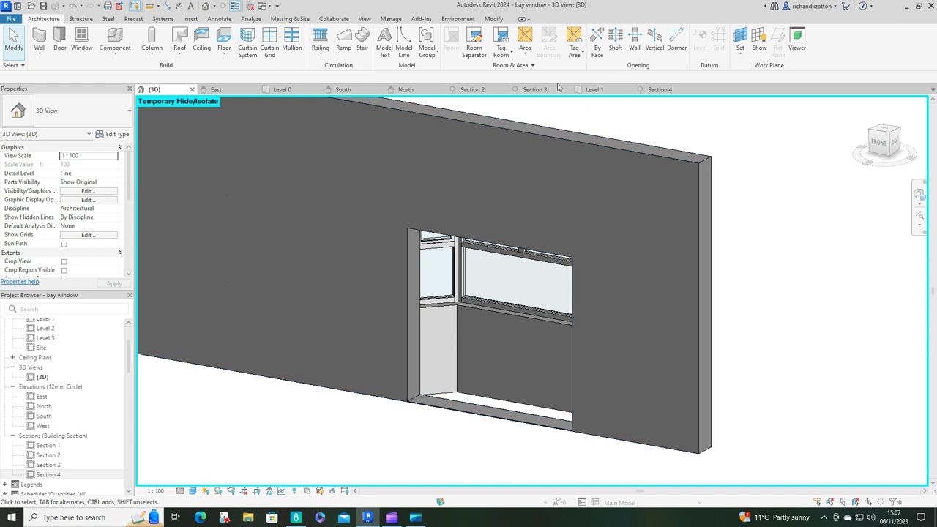
pyautogui.click(281, 89)
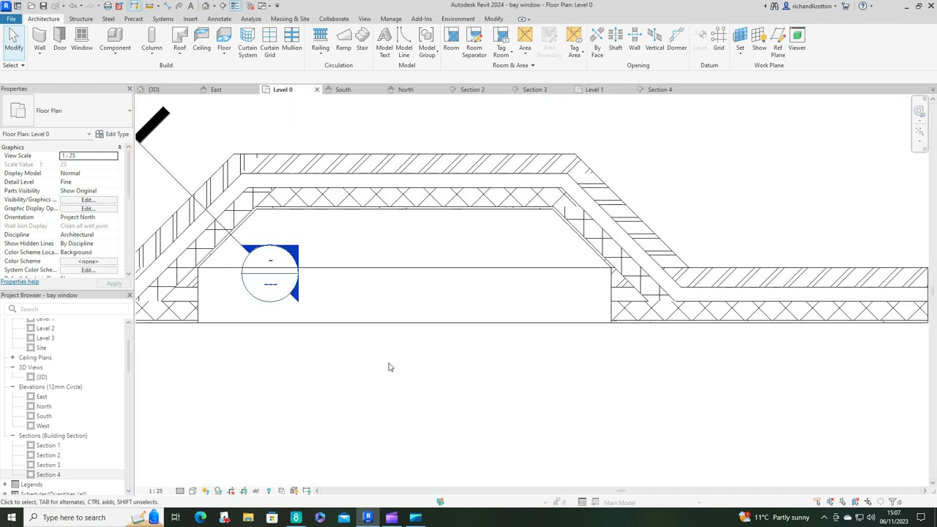
pyautogui.click(492, 322)
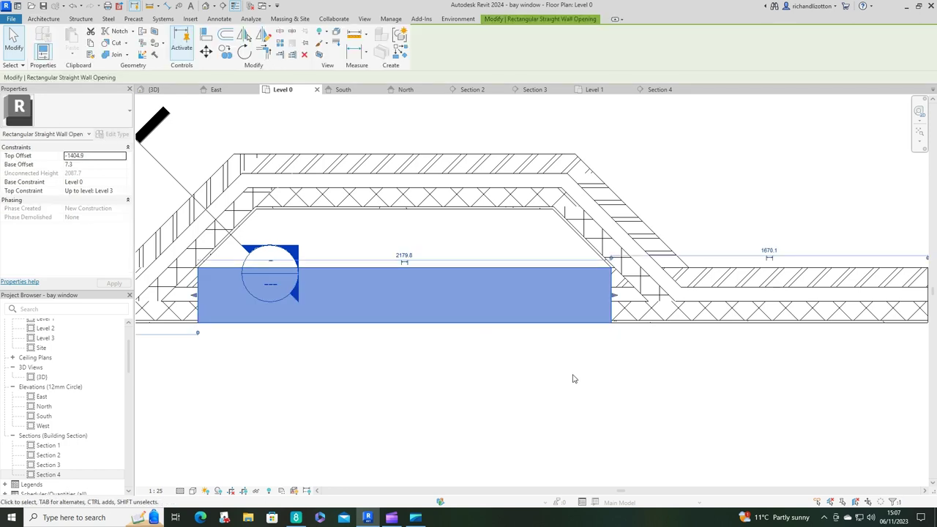
# In 3D, drag the opening's bottom edge, unjoining the walls to clear the join errors.
pyautogui.click(165, 89)
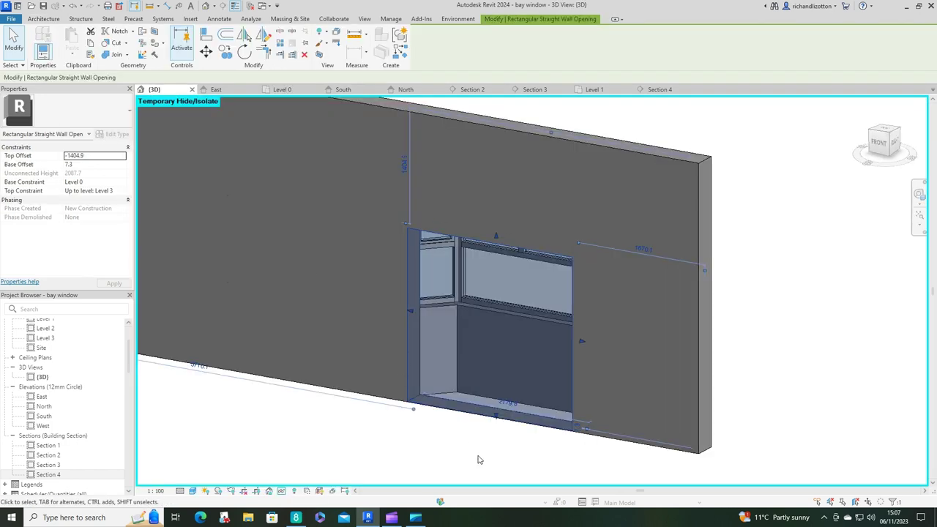
pyautogui.moveTo(497, 417); pyautogui.dragTo(497, 452)
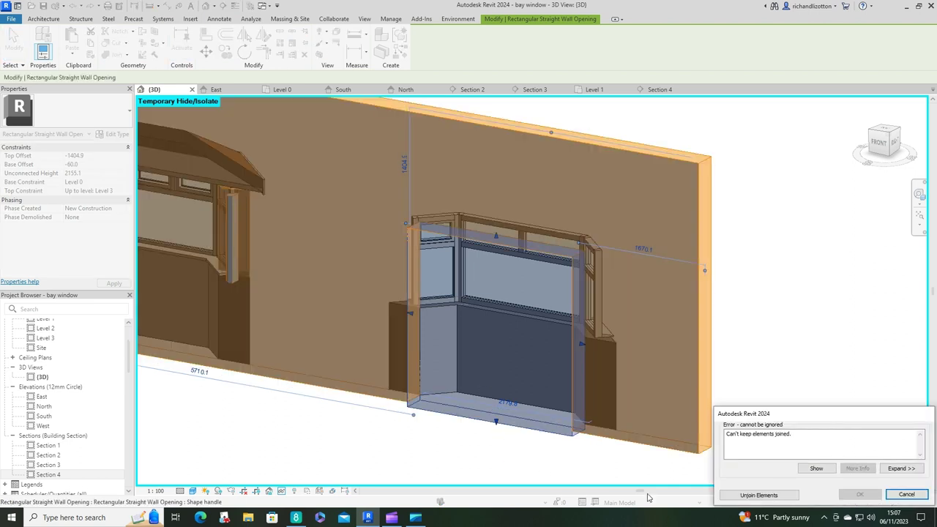
pyautogui.click(753, 495)
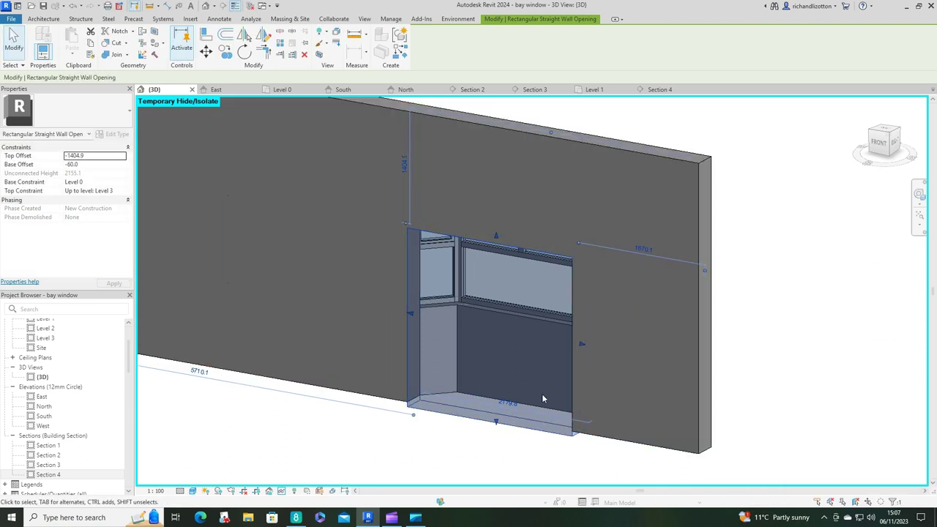
pyautogui.scroll(2, 538, 398)
pyautogui.moveTo(491, 440); pyautogui.dragTo(491, 430)
pyautogui.scroll(3, 445, 442)
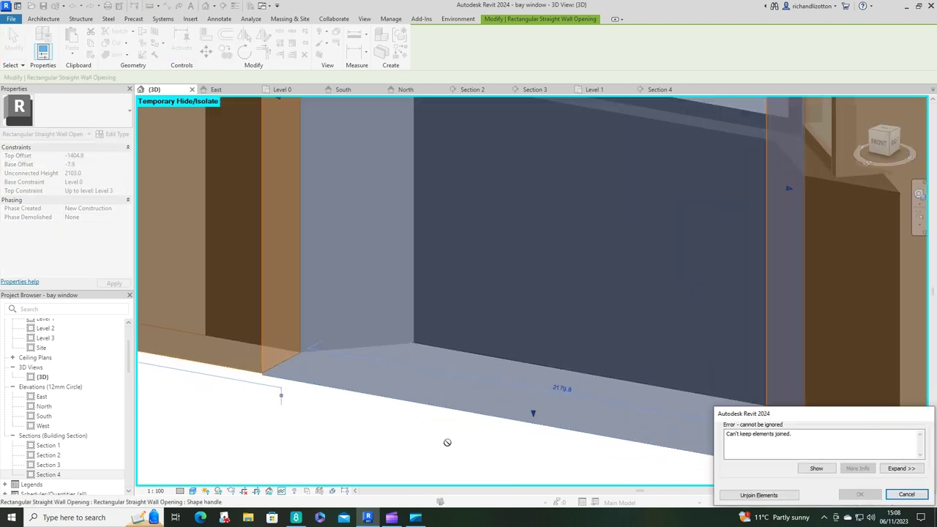
pyautogui.click(758, 495)
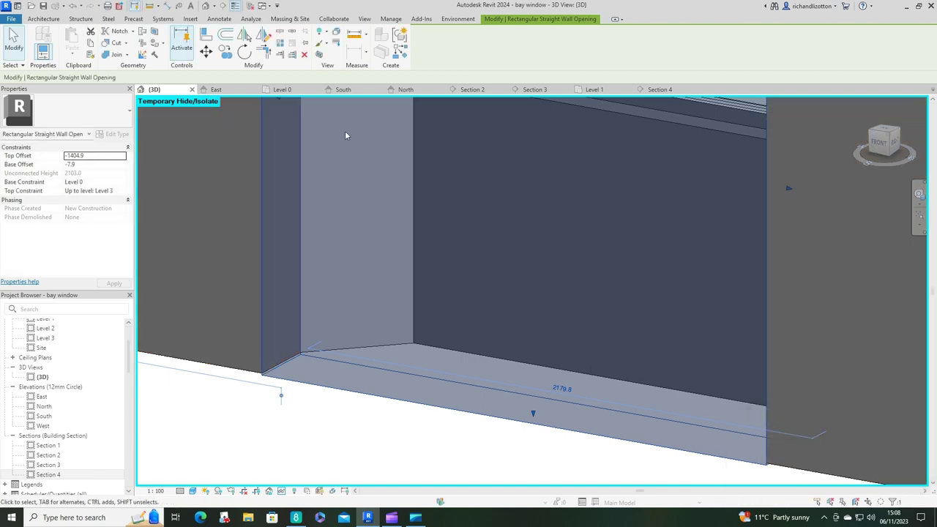
# In the North elevation, bring the opening's base to Level 0 with a 0.0 base offset.
pyautogui.click(423, 94)
pyautogui.scroll(5, 547, 296)
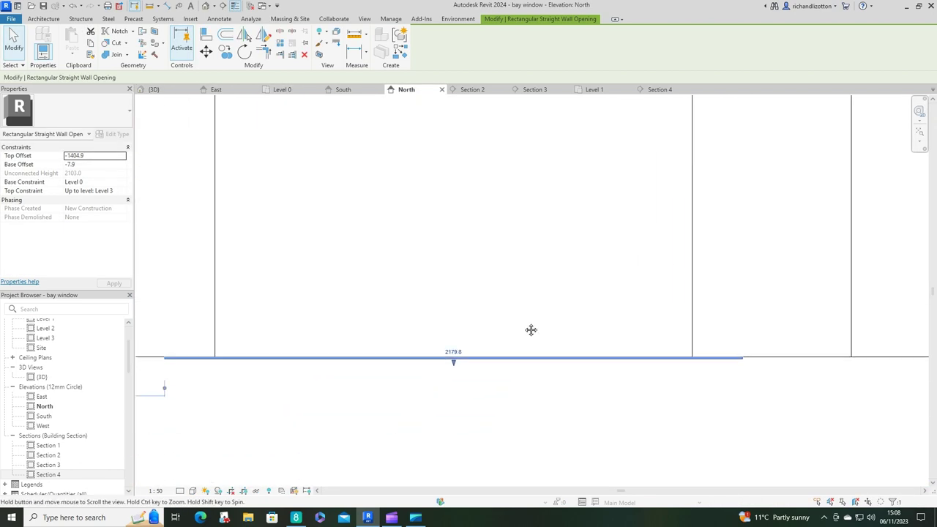
pyautogui.scroll(-2, 547, 296)
pyautogui.moveTo(435, 306); pyautogui.dragTo(753, 395, button='middle')
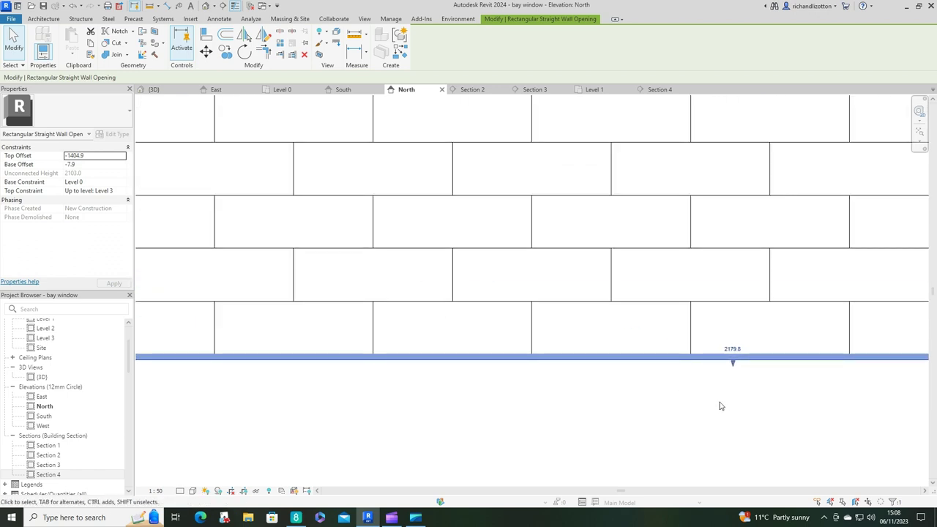
pyautogui.scroll(2, 721, 404)
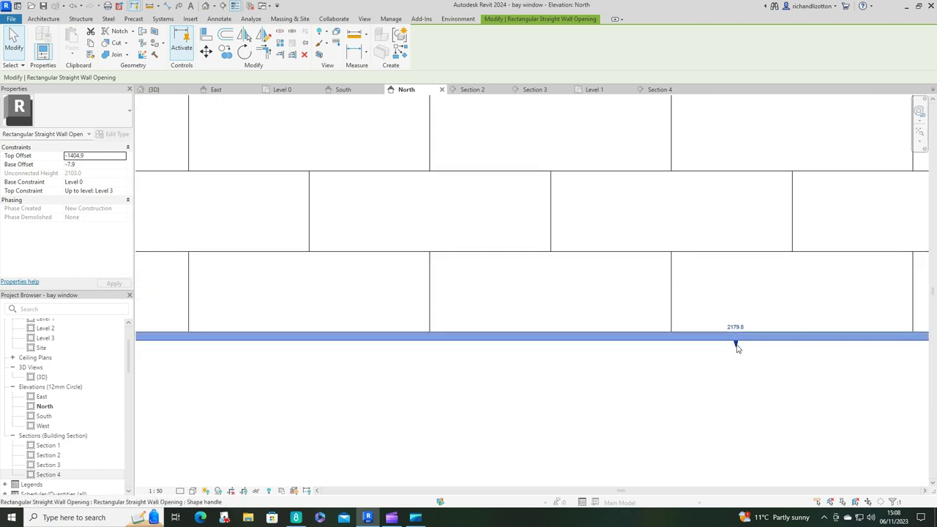
pyautogui.moveTo(736, 347); pyautogui.dragTo(738, 333)
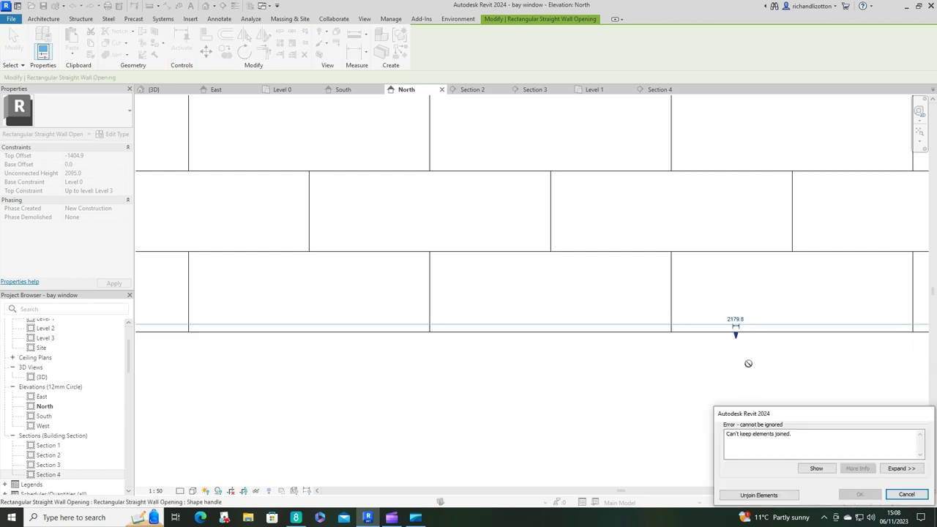
pyautogui.click(778, 501)
pyautogui.click(154, 89)
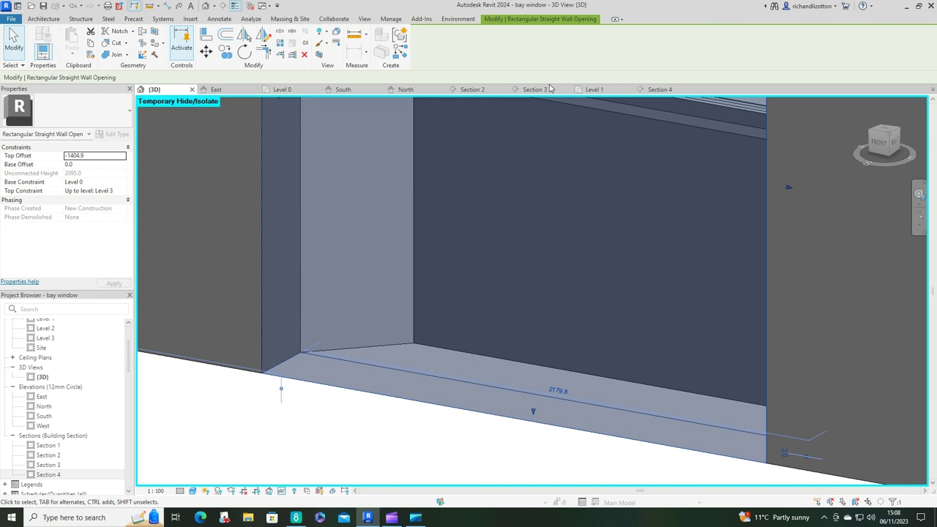
pyautogui.click(281, 89)
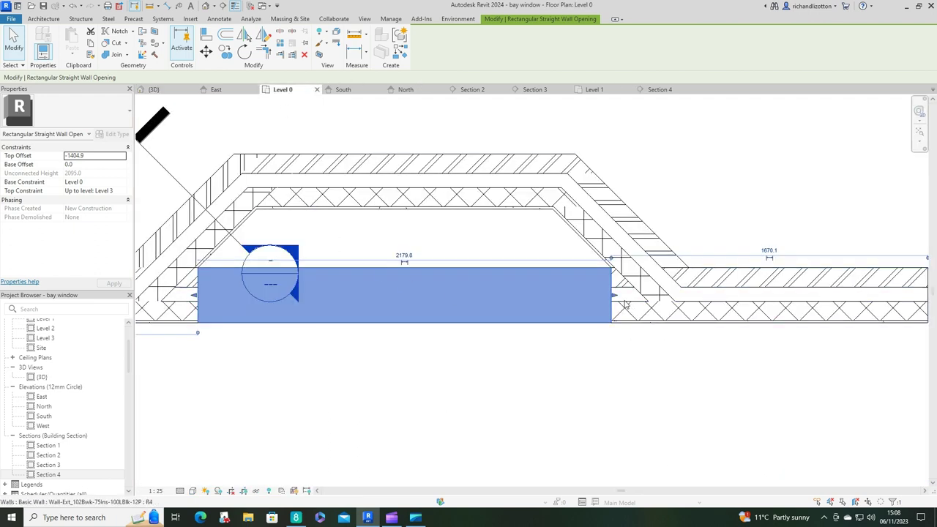
# Stretch the opening's right and left edges out to the bay walls, widening it to 2935.0.
pyautogui.moveTo(613, 294); pyautogui.dragTo(685, 314)
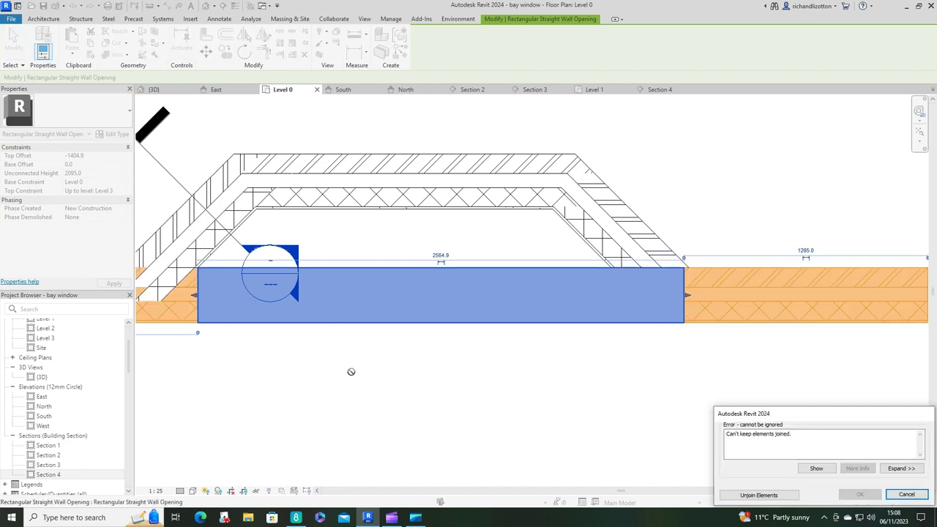
pyautogui.click(725, 494)
pyautogui.moveTo(418, 391); pyautogui.dragTo(617, 420, button='middle')
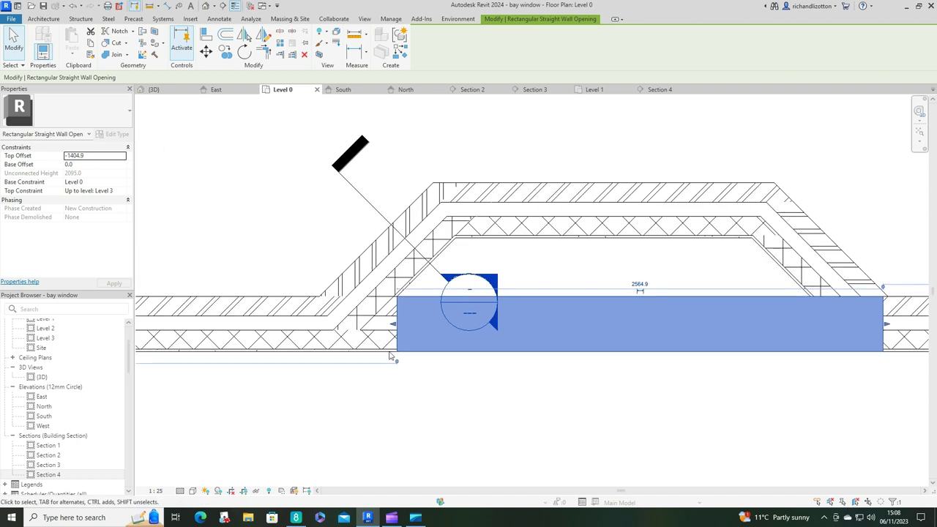
pyautogui.moveTo(395, 326); pyautogui.dragTo(326, 329)
pyautogui.click(727, 494)
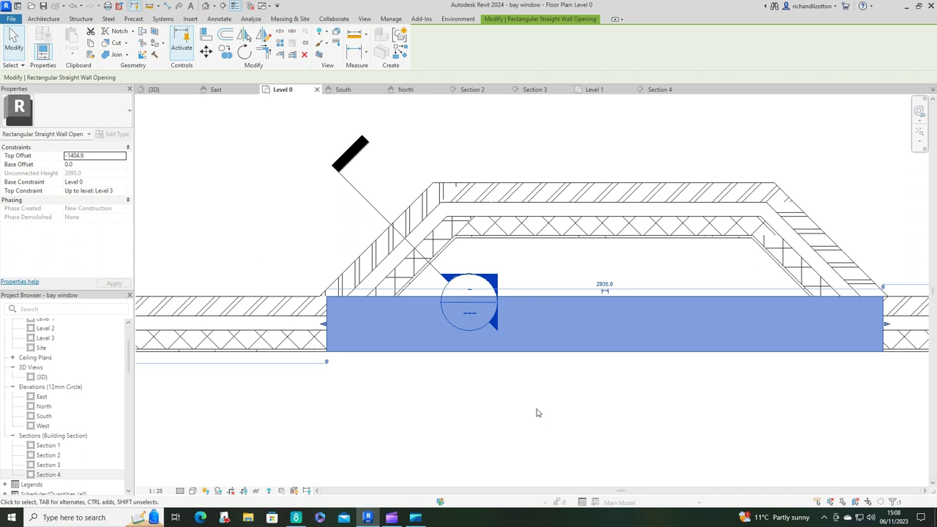
pyautogui.click(154, 89)
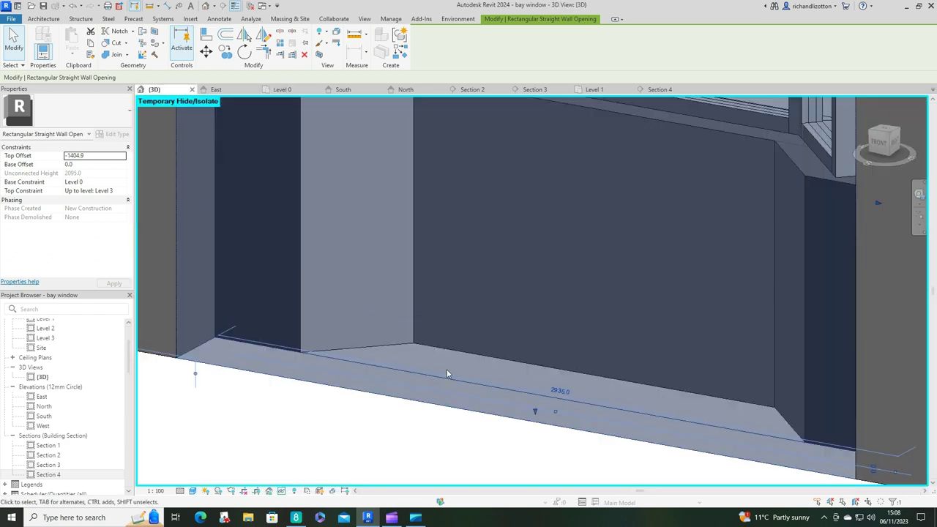
pyautogui.scroll(-2, 442, 357)
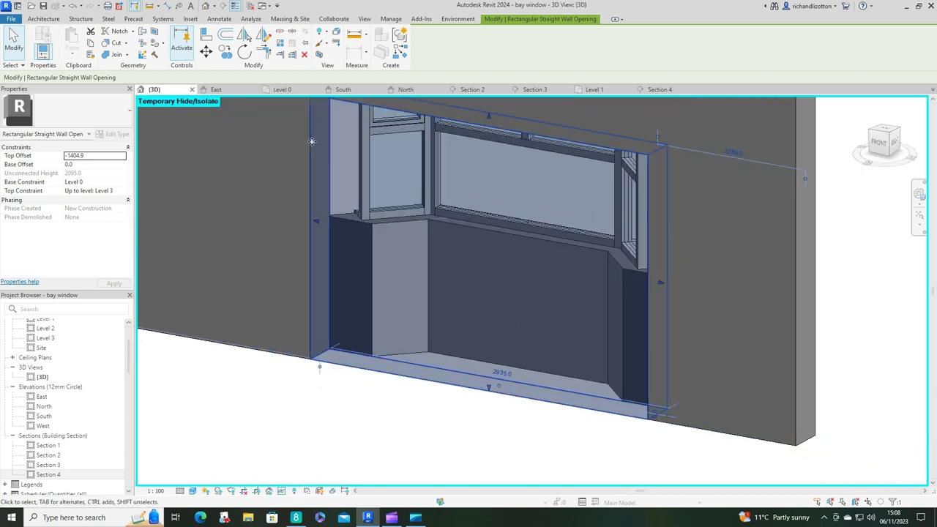
# On Level 0, extend the left and right angled bay walls back to the main wall's outer face.
pyautogui.click(455, 440)
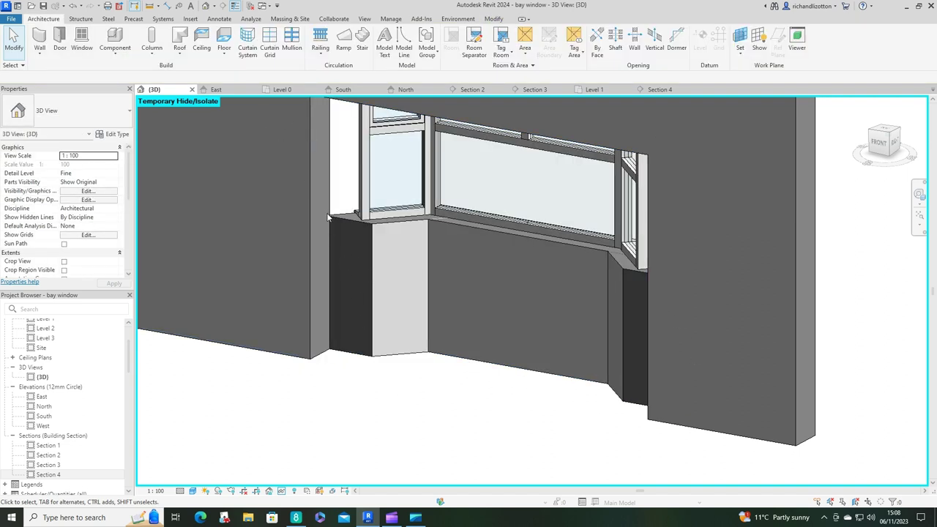
pyautogui.click(265, 89)
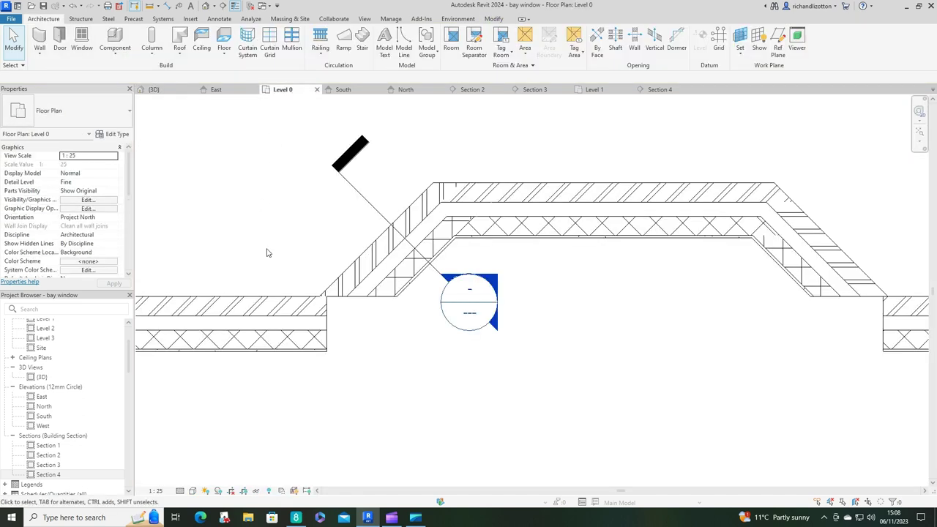
pyautogui.click(396, 279)
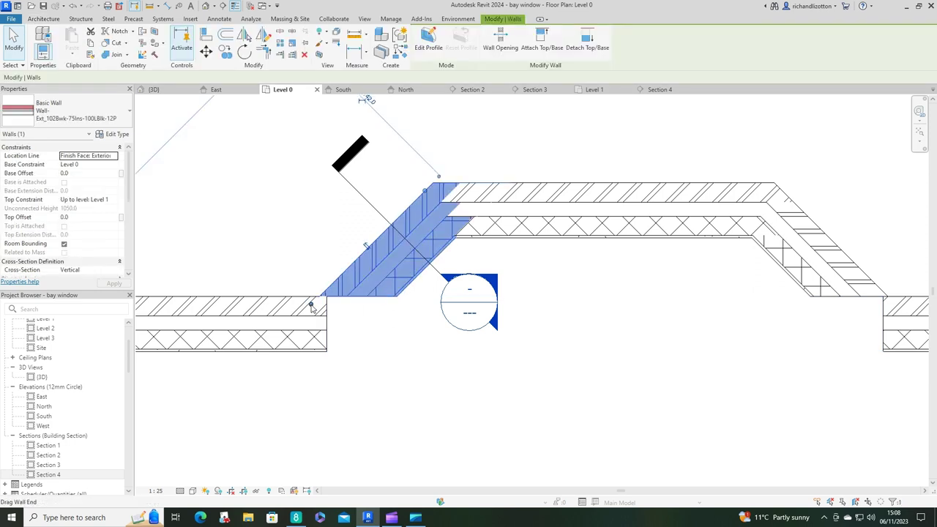
pyautogui.moveTo(312, 306); pyautogui.dragTo(290, 323)
pyautogui.moveTo(686, 380); pyautogui.dragTo(481, 405, button='middle')
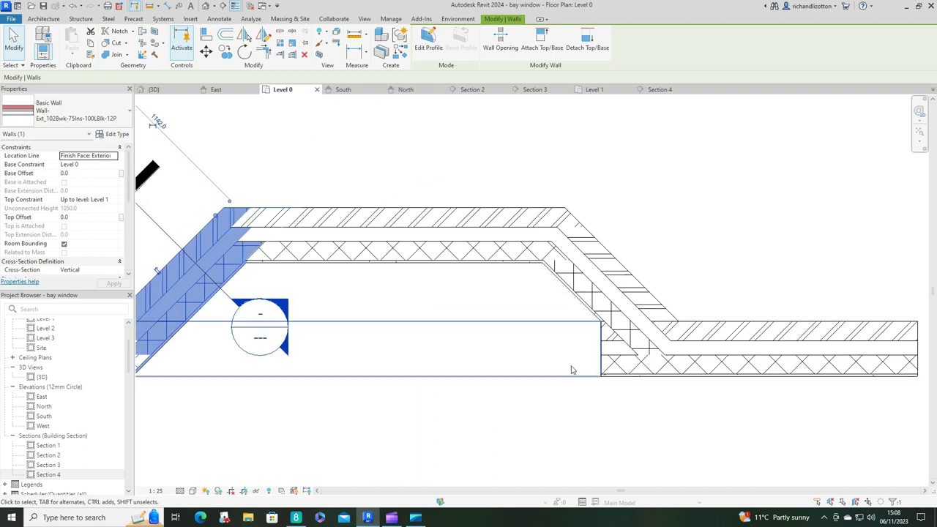
pyautogui.click(614, 306)
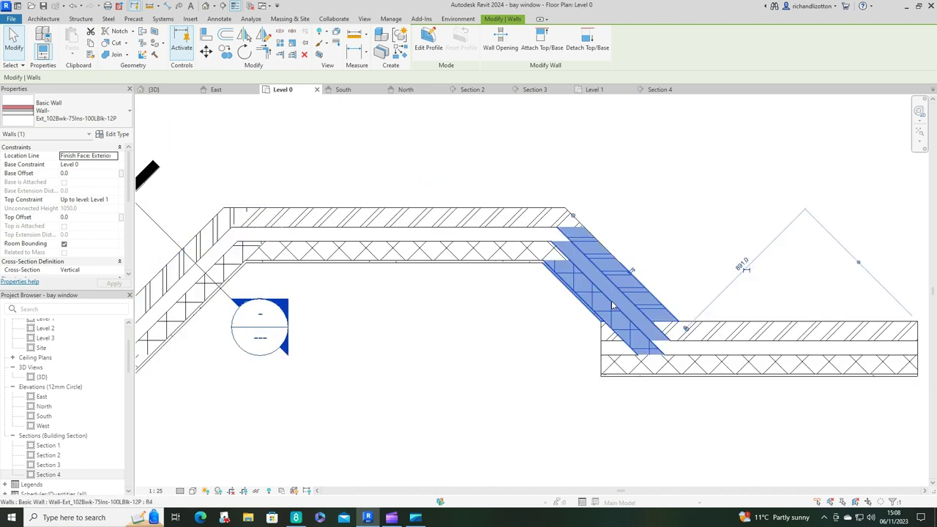
pyautogui.moveTo(686, 331); pyautogui.dragTo(713, 371)
pyautogui.press('Escape')
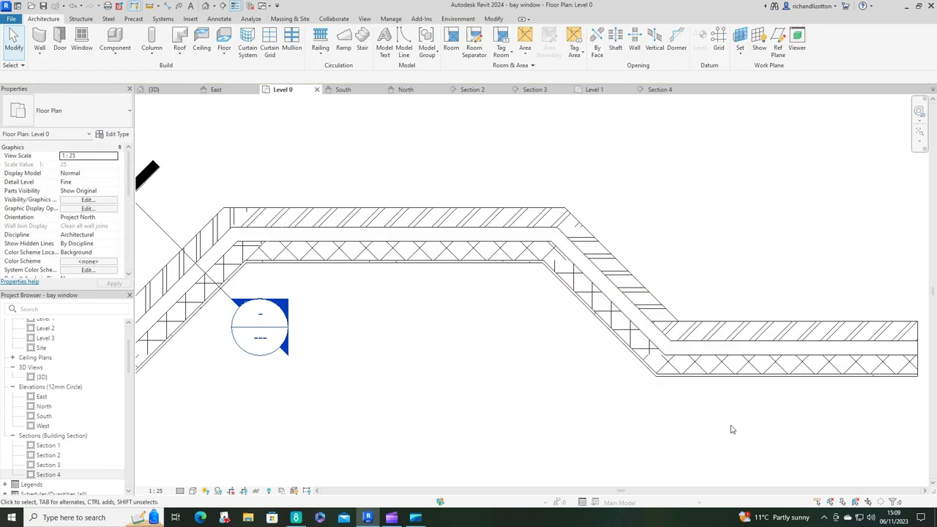
# Orbit the 3D view to look at the bay window from the interior side.
pyautogui.click(152, 89)
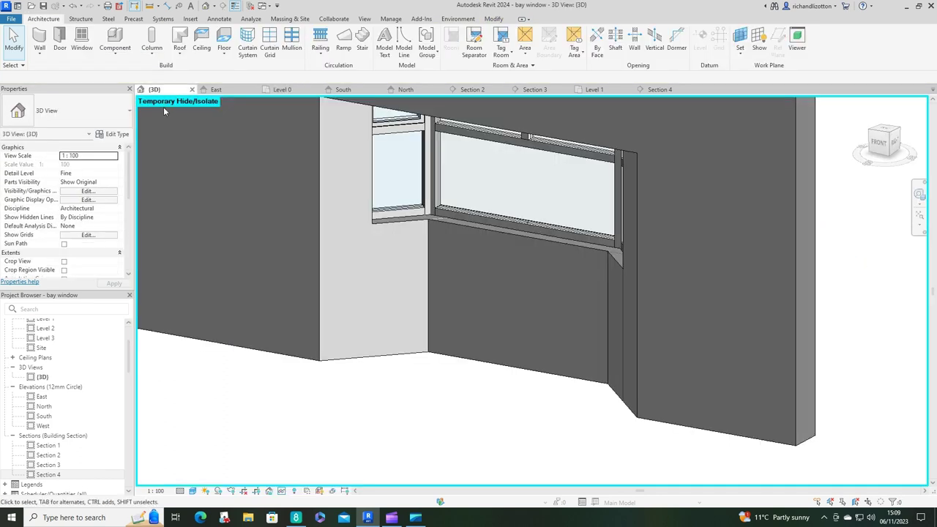
pyautogui.keyDown('shift'); pyautogui.moveTo(468, 388); pyautogui.dragTo(606, 391, button='middle'); pyautogui.keyUp('shift')
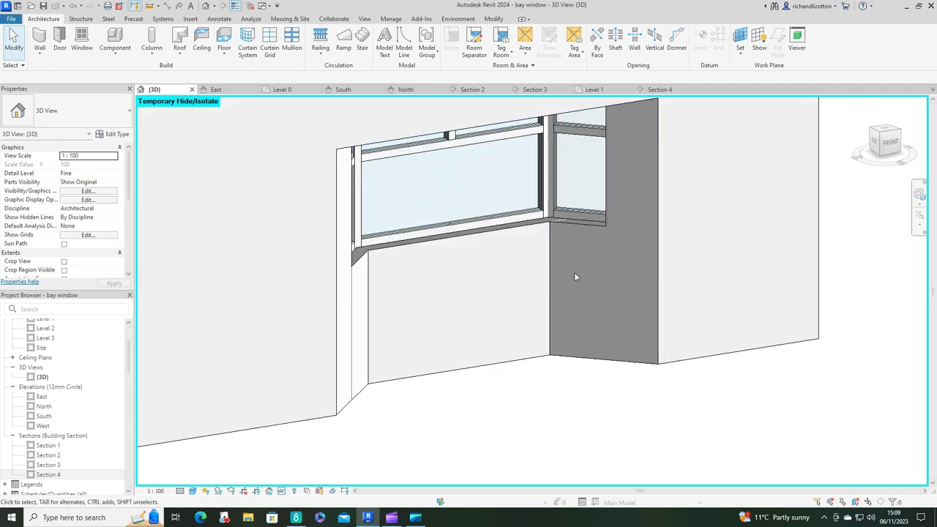
pyautogui.keyDown('shift'); pyautogui.moveTo(626, 254); pyautogui.dragTo(559, 390, button='middle'); pyautogui.keyUp('shift')
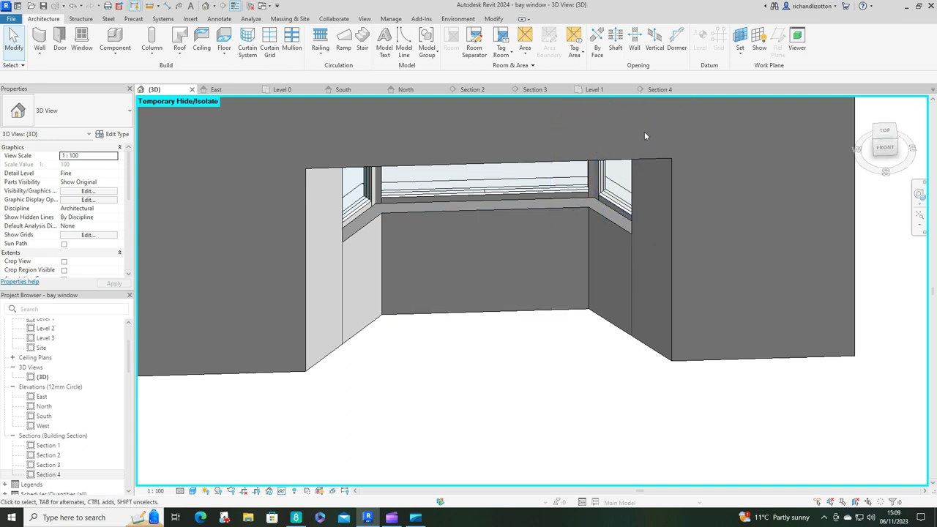
# On Level 1, draw a model line from the left angled wall's end diagonally out up-left.
pyautogui.click(287, 90)
pyautogui.click(593, 90)
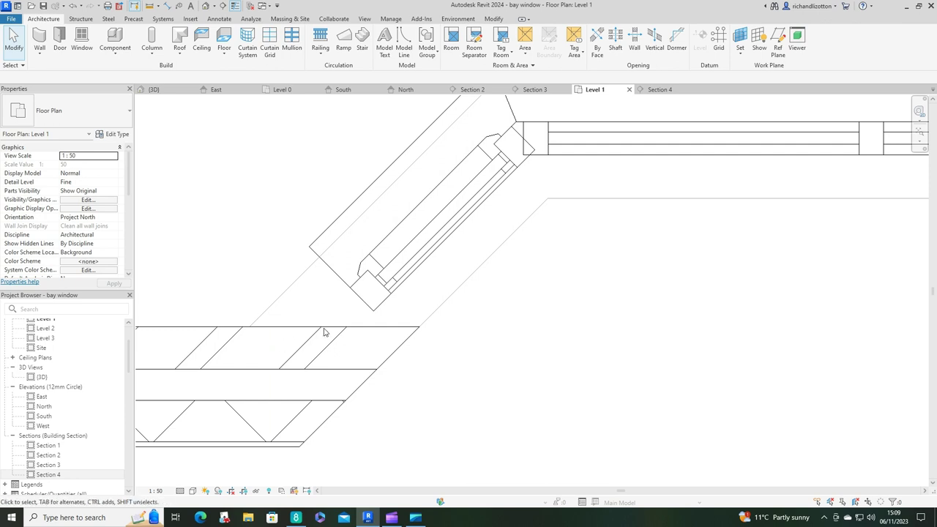
pyautogui.scroll(-3, 329, 315)
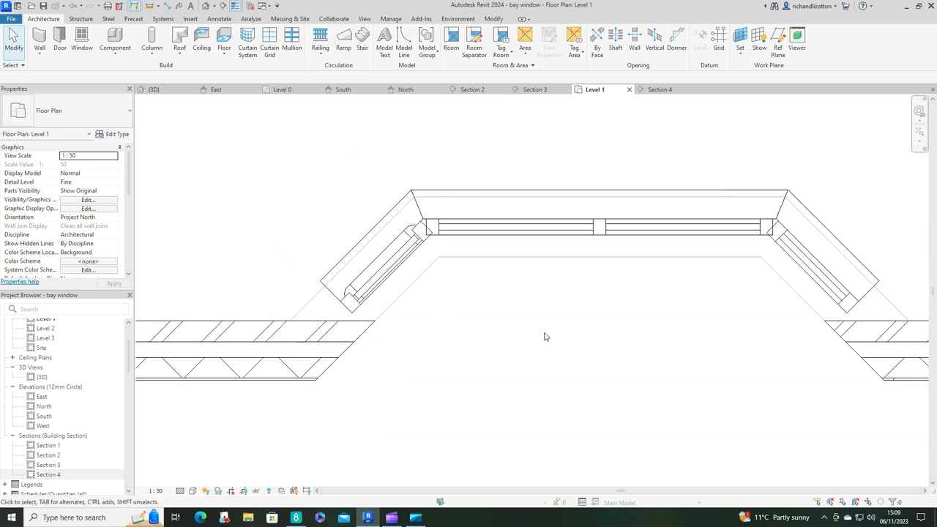
pyautogui.scroll(2, 395, 313)
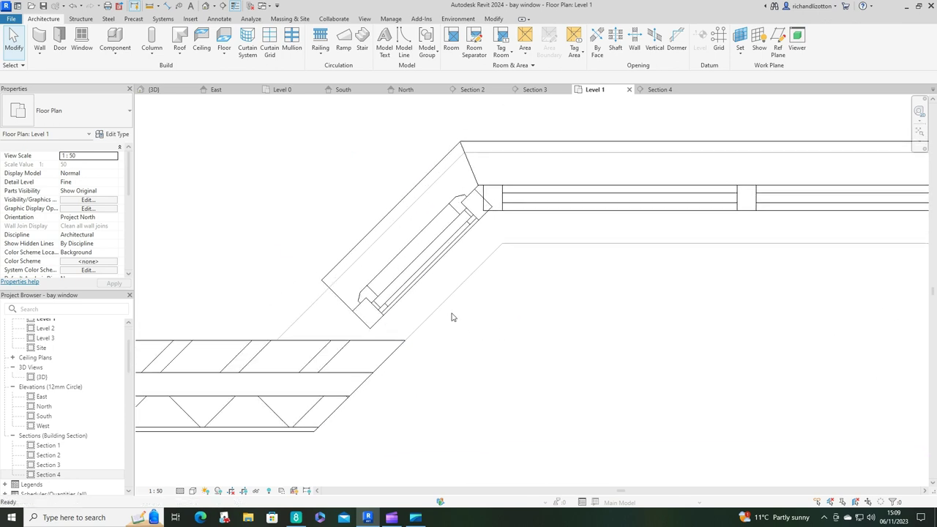
pyautogui.click(403, 46)
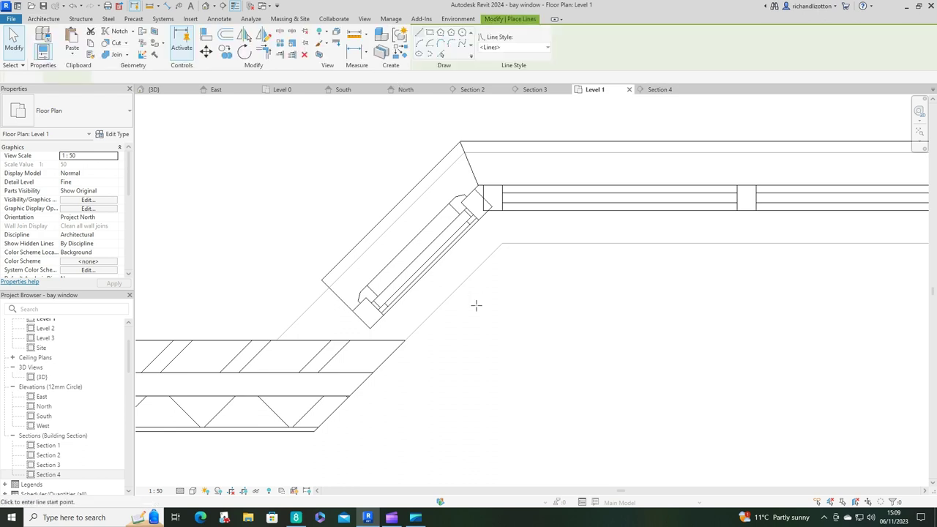
pyautogui.click(405, 340)
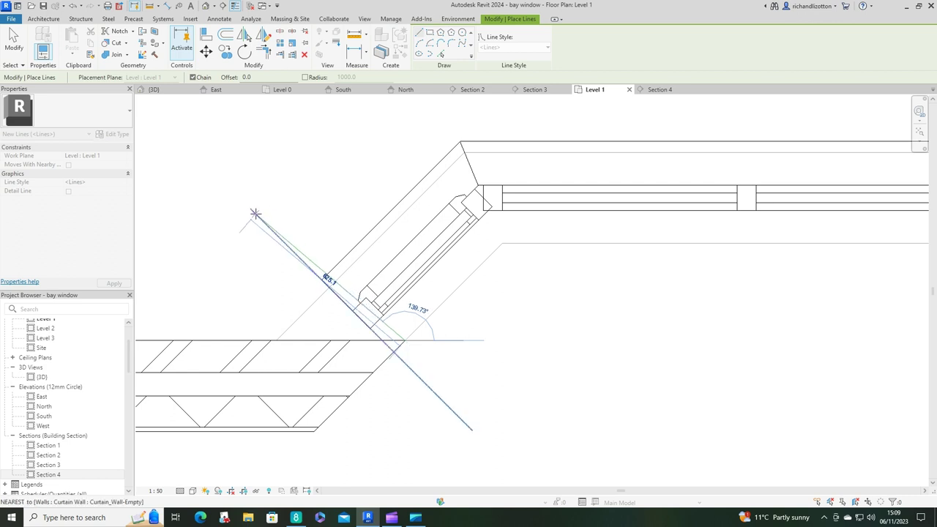
pyautogui.click(267, 200)
pyautogui.press('Escape')
pyautogui.press('Escape')
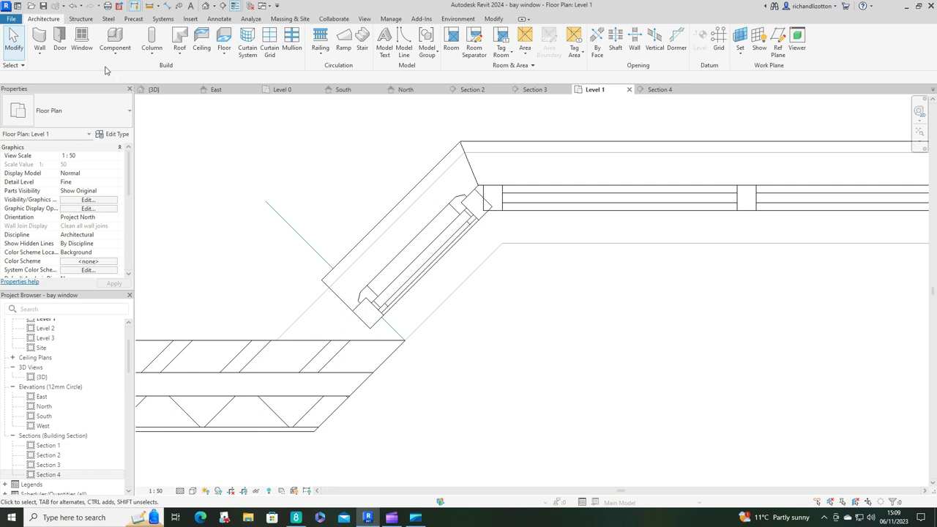
# Draw an Ext_102Bwk-75Ins-100LBlk-12P wall from the main wall corner to the bay's left corner.
pyautogui.click(40, 40)
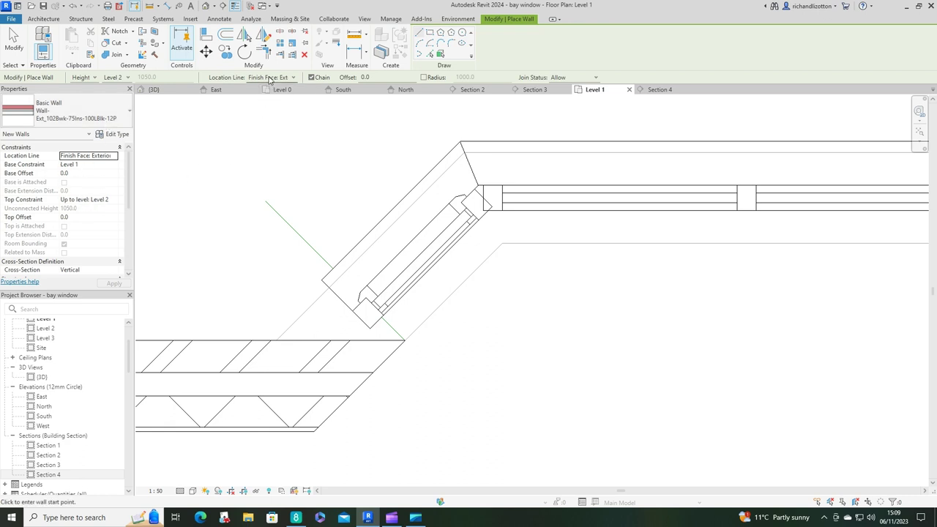
pyautogui.click(276, 341)
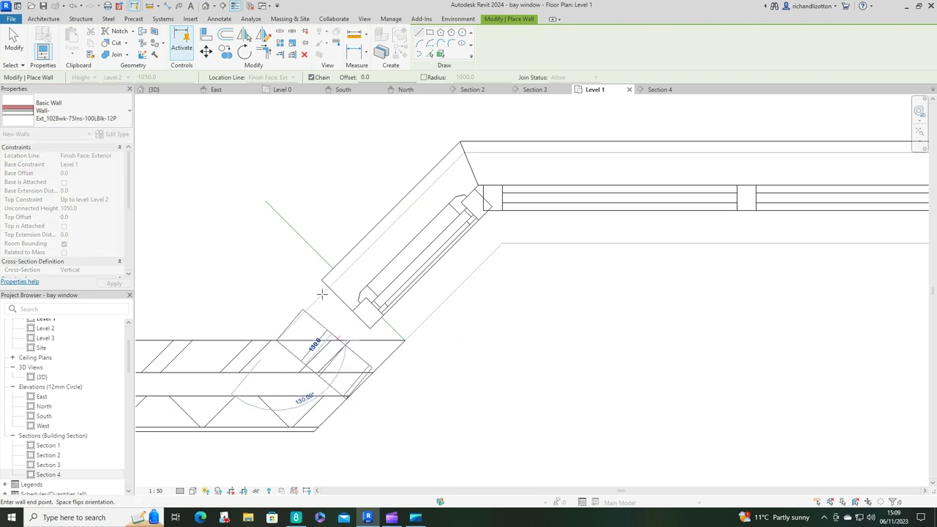
pyautogui.click(339, 278)
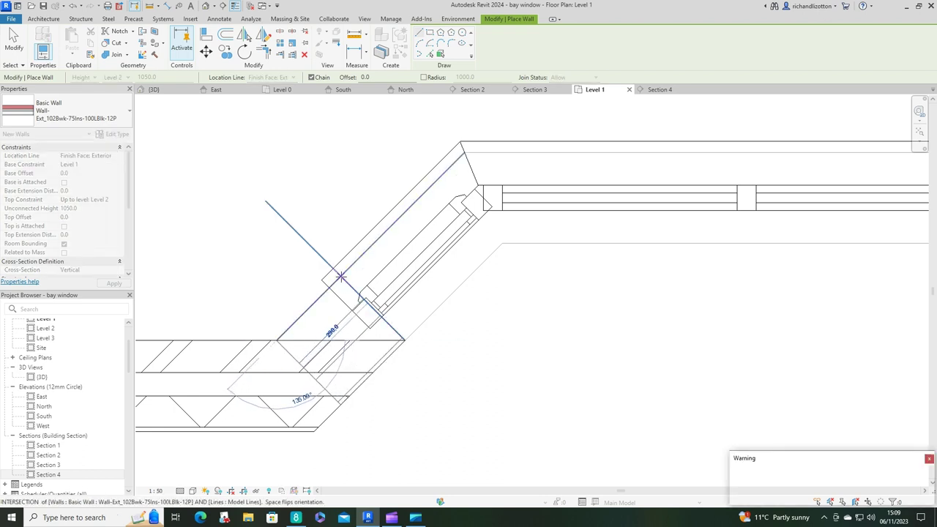
pyautogui.click(929, 459)
pyautogui.press('Escape')
pyautogui.press('Escape')
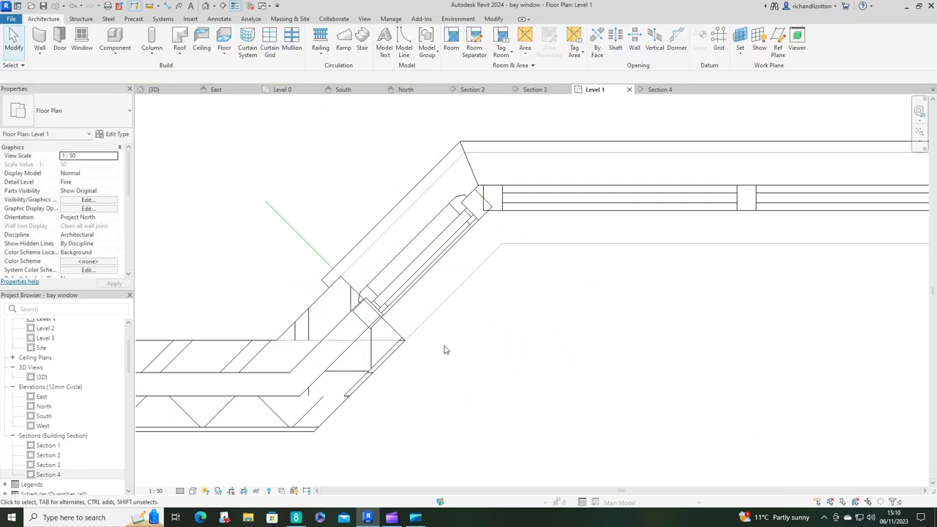
# Orbit the 3D view around the outside of the bay to inspect the new short brick wall.
pyautogui.click(155, 89)
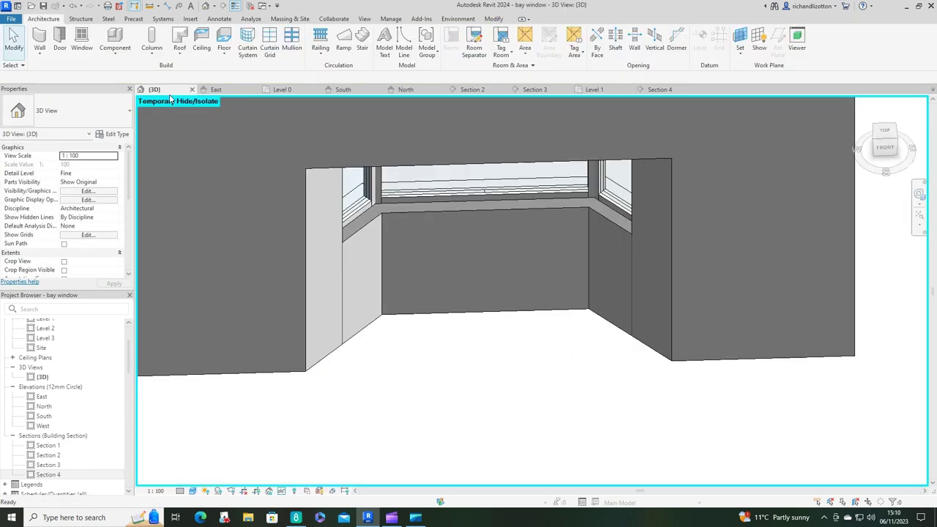
pyautogui.keyDown('shift'); pyautogui.moveTo(466, 358); pyautogui.dragTo(157, 304, button='middle'); pyautogui.keyUp('shift')
pyautogui.keyDown('shift'); pyautogui.moveTo(592, 304); pyautogui.dragTo(567, 283, button='middle'); pyautogui.keyUp('shift')
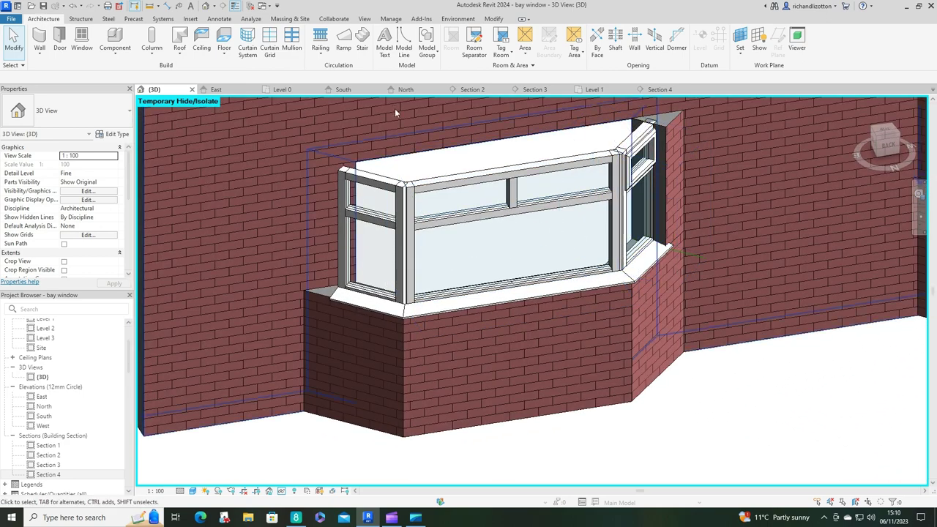
# On Level 1, pull the left curtain wall's end back to the guide line using Nearest snap.
pyautogui.click(297, 90)
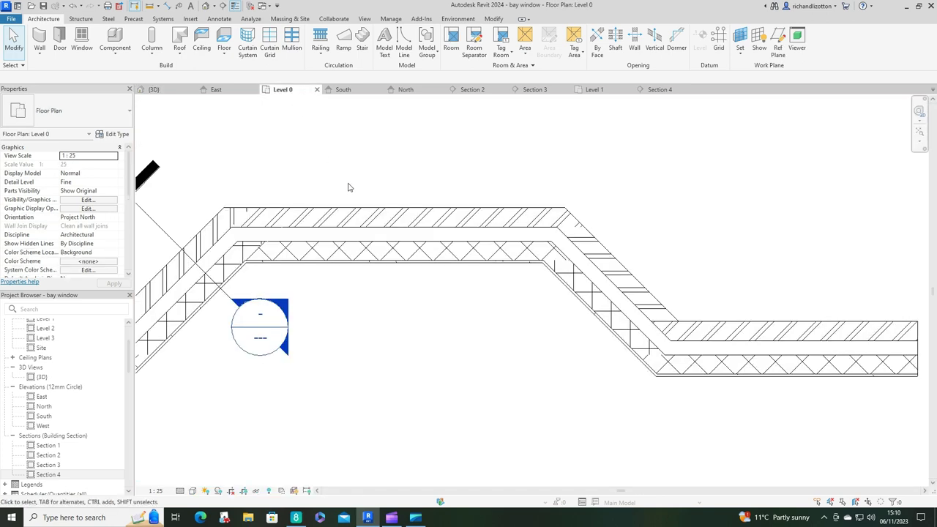
pyautogui.click(591, 90)
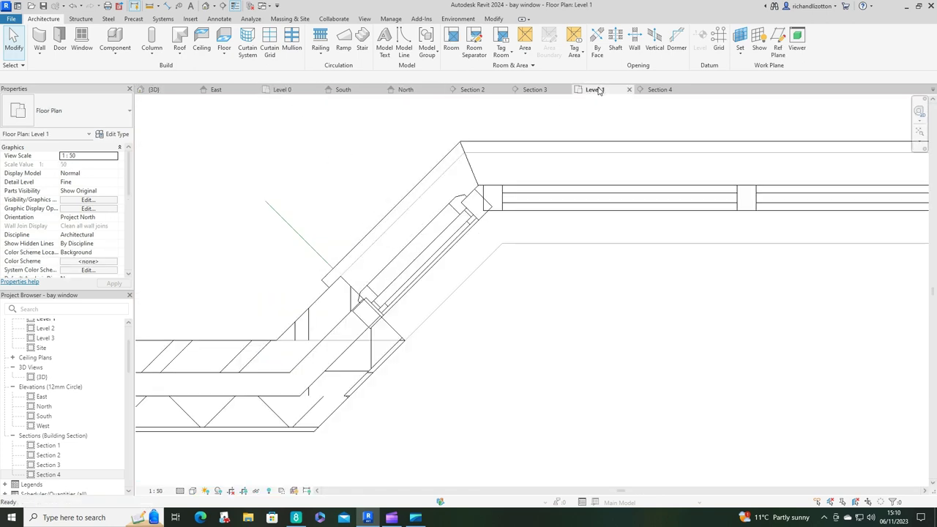
pyautogui.click(469, 208)
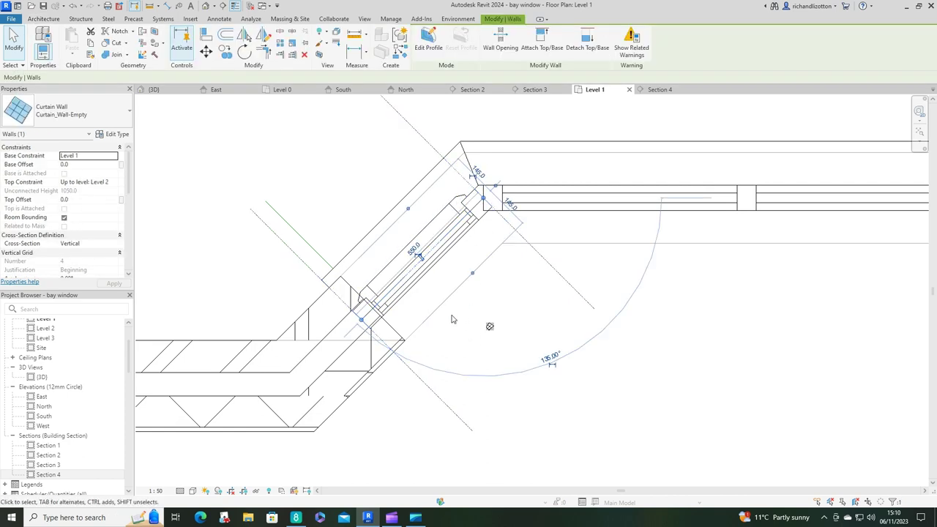
pyautogui.scroll(3, 374, 322)
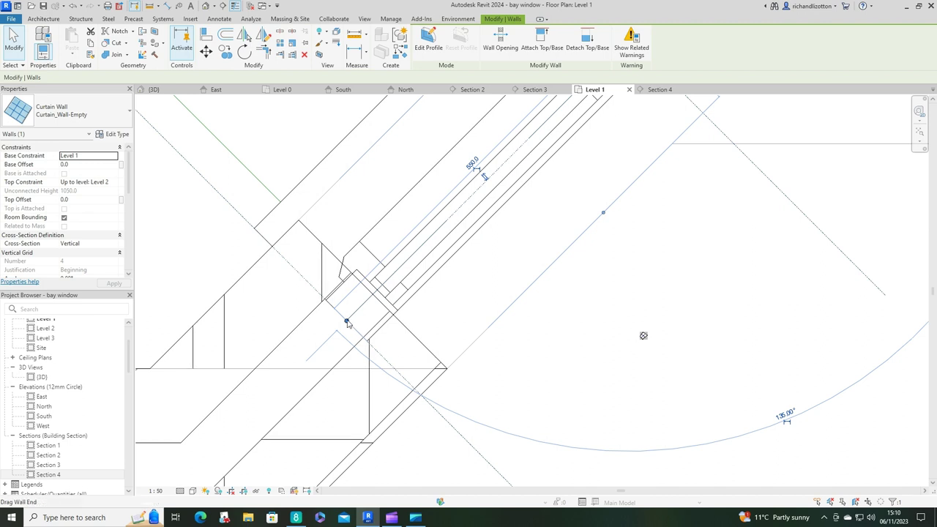
pyautogui.scroll(2, 355, 314)
pyautogui.press('r')
pyautogui.press('s')
pyautogui.moveTo(373, 300); pyautogui.dragTo(375, 297)
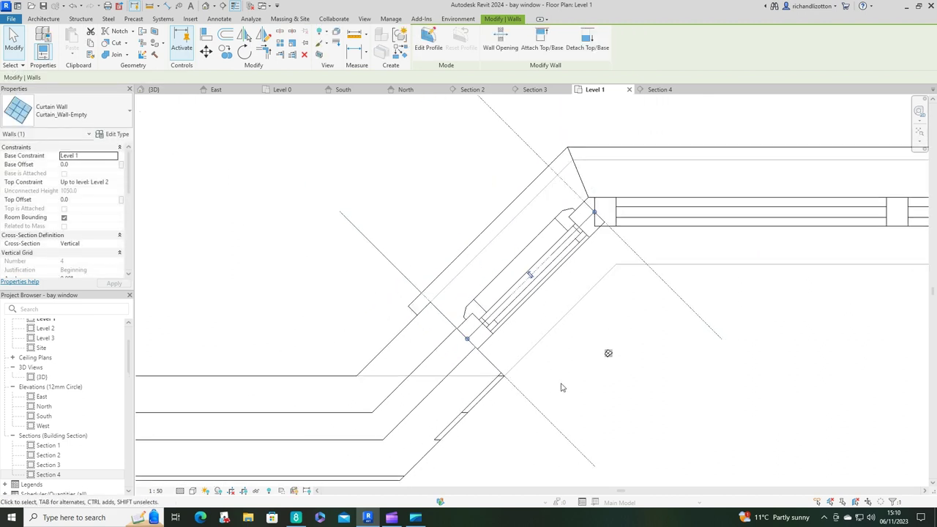
pyautogui.scroll(-3, 602, 358)
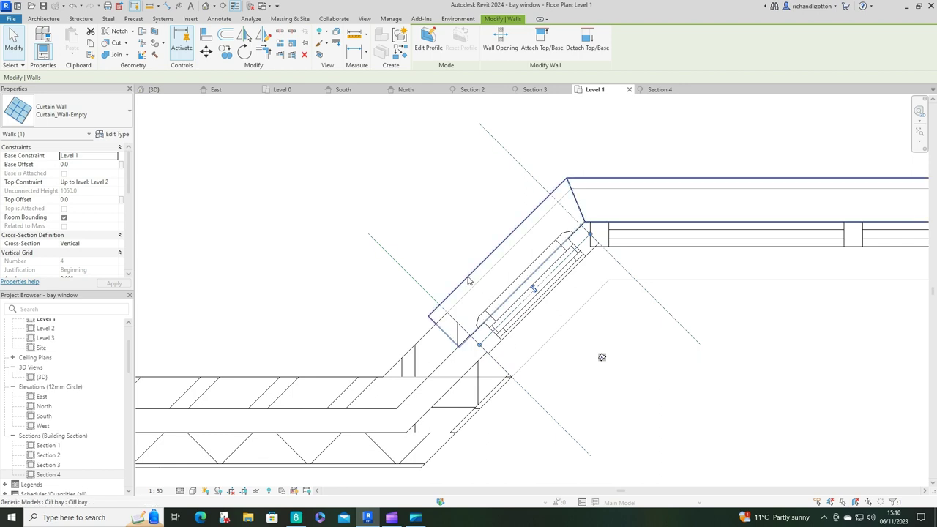
pyautogui.click(468, 282)
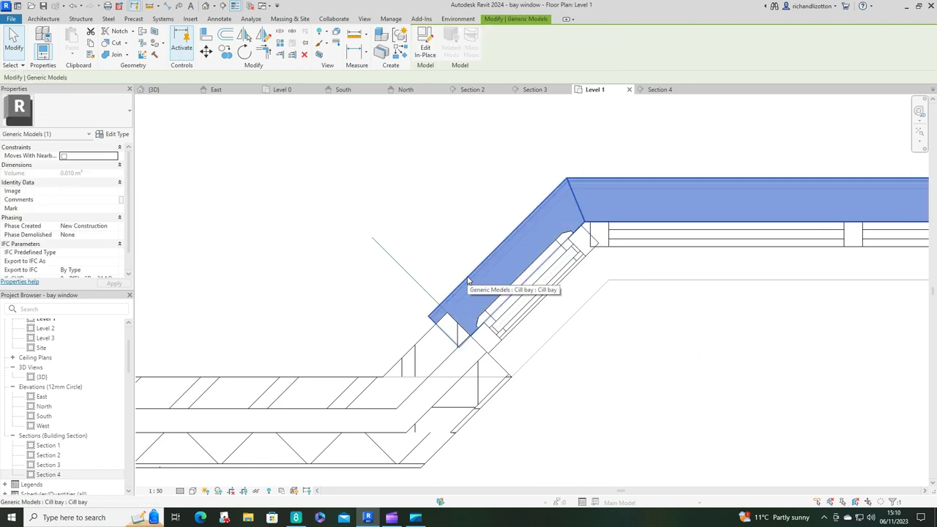
# Pan and zoom the Level 1 plan to bring the whole bay window into view.
pyautogui.click(681, 373)
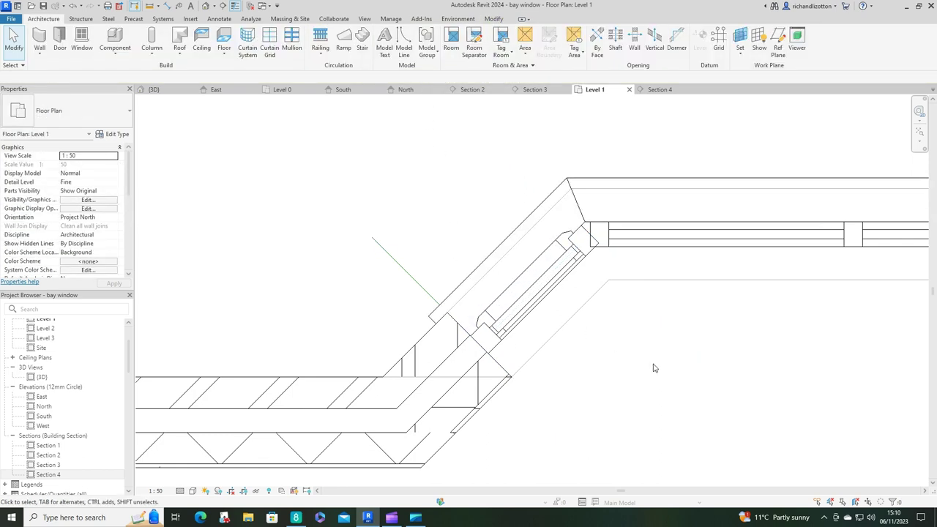
pyautogui.scroll(-2, 681, 373)
pyautogui.moveTo(683, 374); pyautogui.dragTo(450, 344, button='middle')
pyautogui.scroll(2, 336, 276)
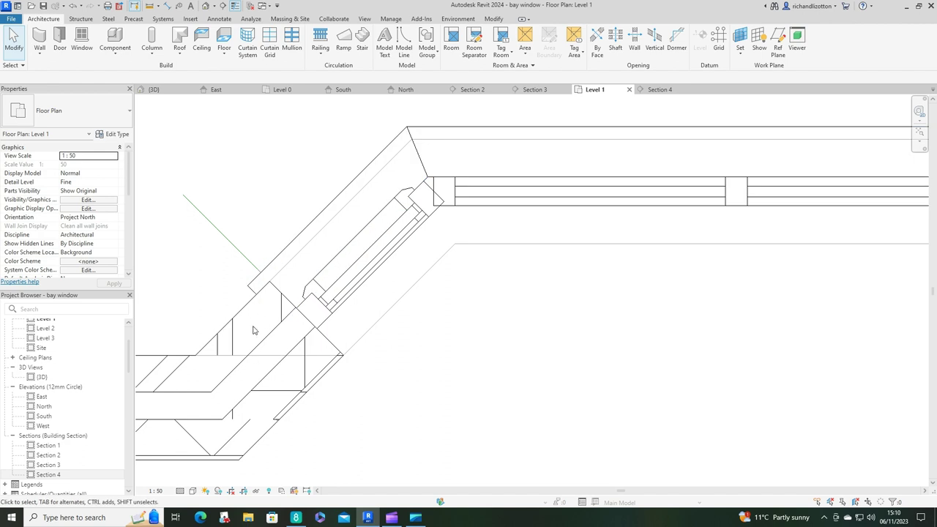
pyautogui.scroll(-2, 666, 339)
pyautogui.moveTo(665, 338); pyautogui.dragTo(518, 307, button='middle')
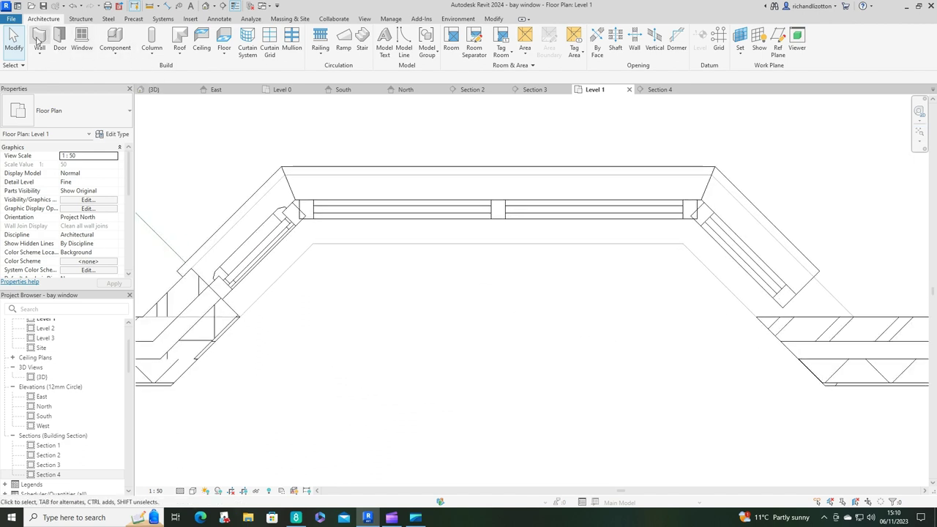
pyautogui.click(40, 36)
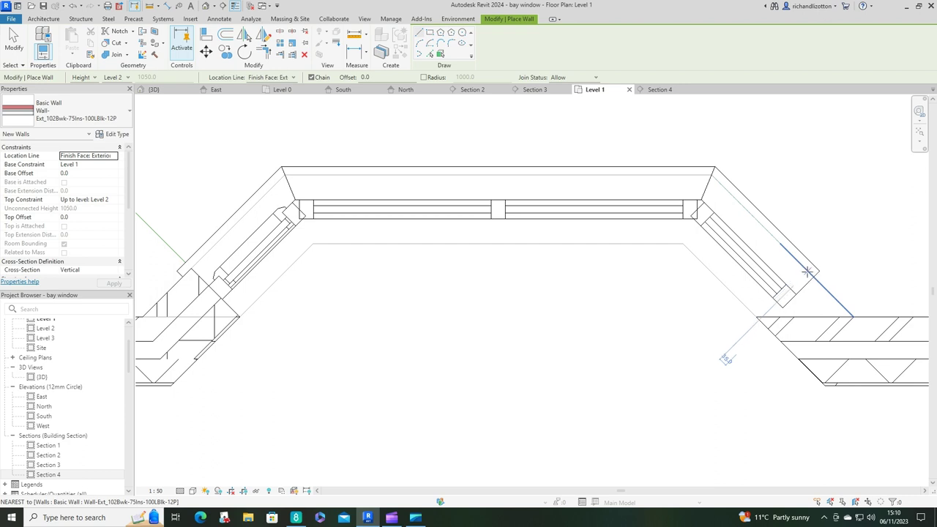
pyautogui.press('Escape')
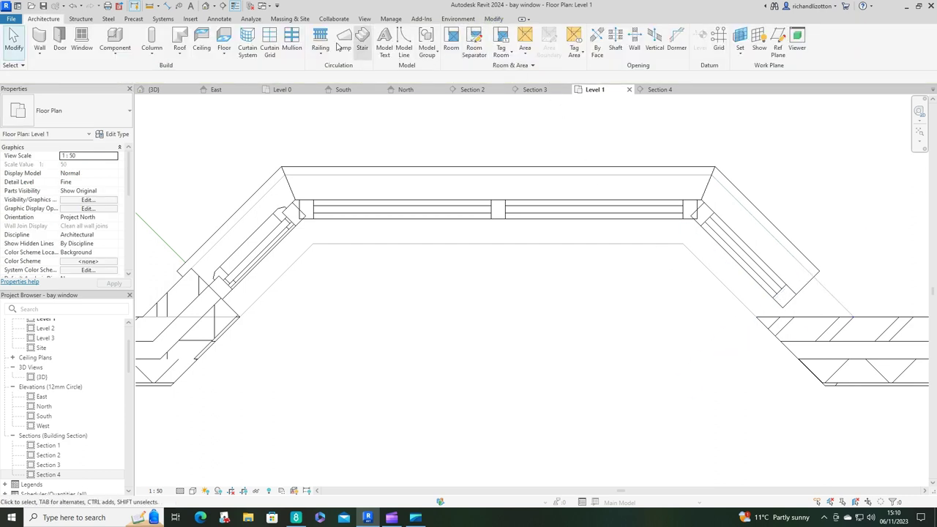
# Draw a model line from the right bay wall corner diagonally out past the wall.
pyautogui.click(404, 42)
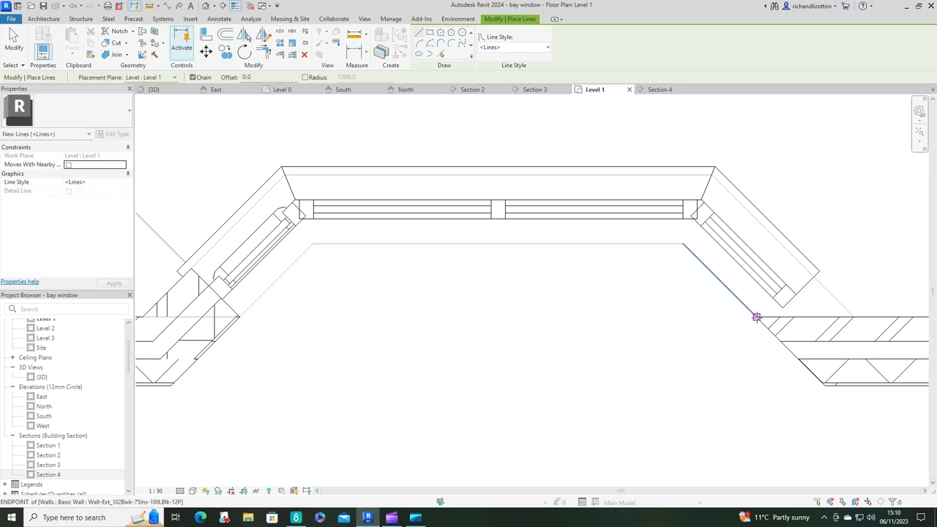
pyautogui.click(755, 317)
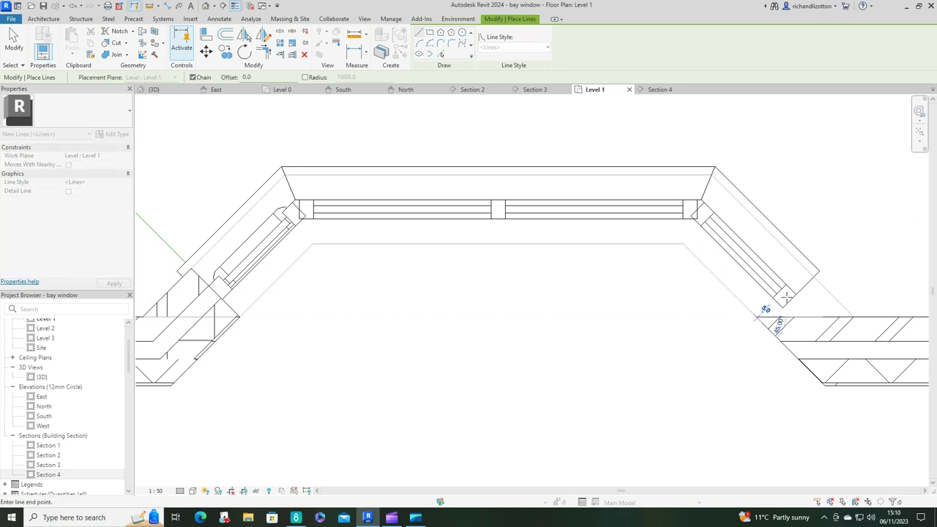
pyautogui.click(839, 234)
pyautogui.press('Escape')
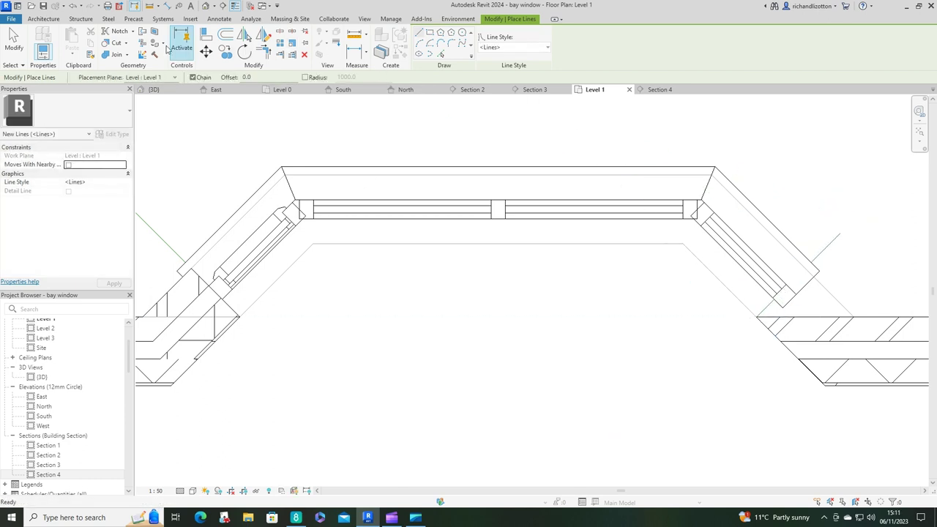
# Draw a short angled brick wall from the guide-line intersection to the main wall.
pyautogui.press('Escape')
pyautogui.click(37, 40)
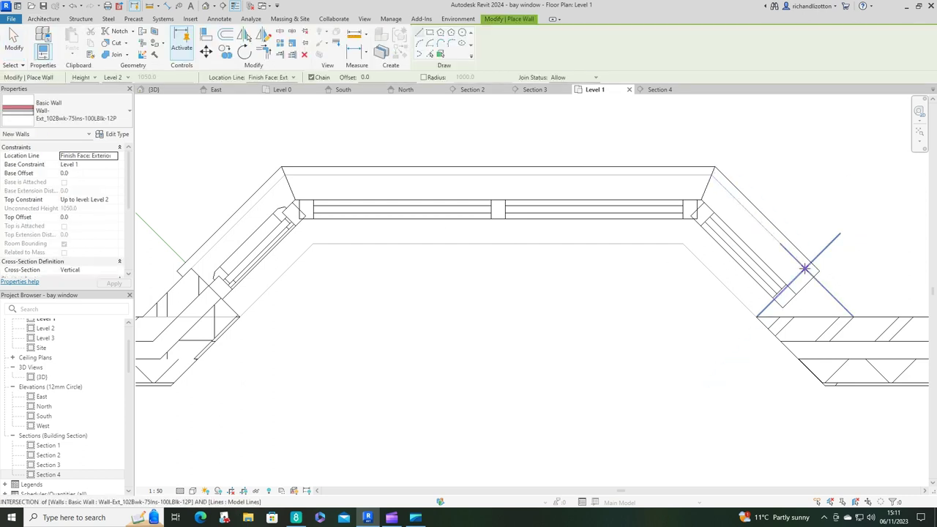
pyautogui.click(804, 269)
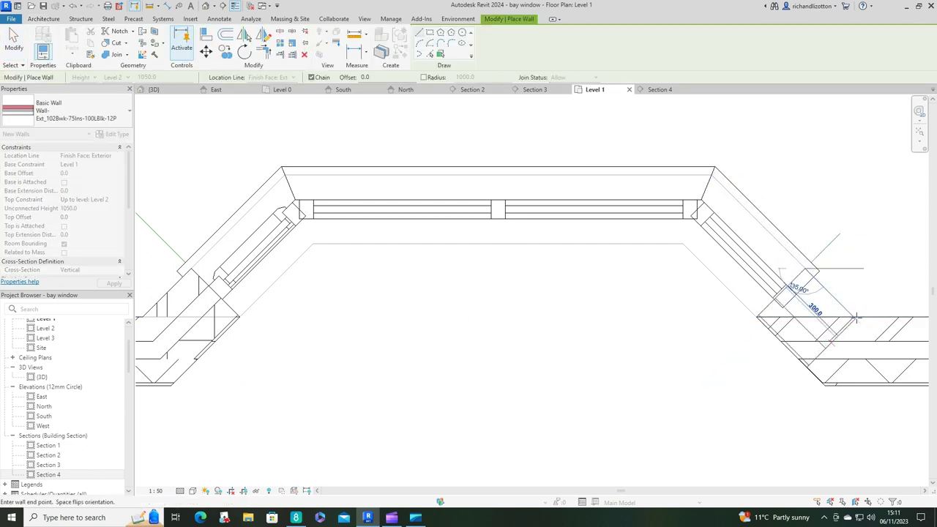
pyautogui.click(855, 319)
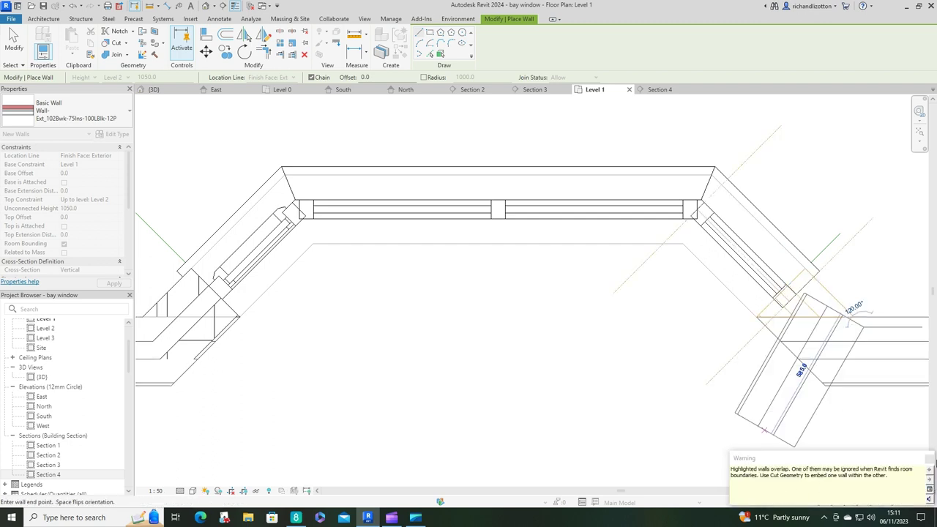
pyautogui.press('Escape')
pyautogui.press('Escape')
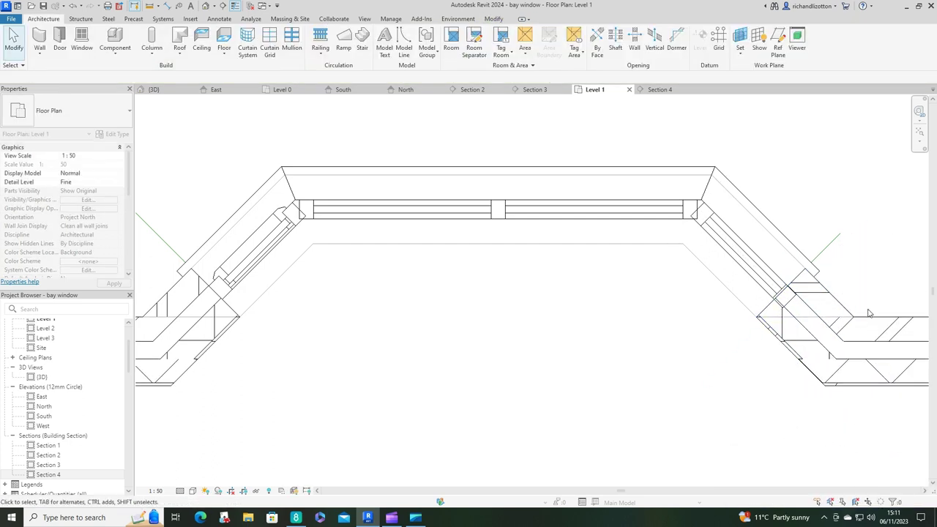
# Delete the right-side guide line and zoom in on the bay's left corner.
pyautogui.click(825, 254)
pyautogui.press('Delete')
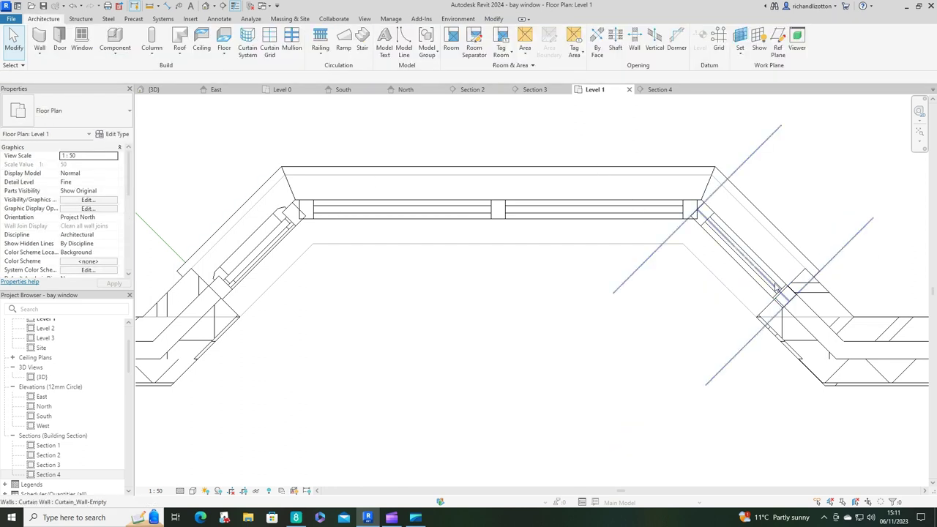
pyautogui.click(790, 306)
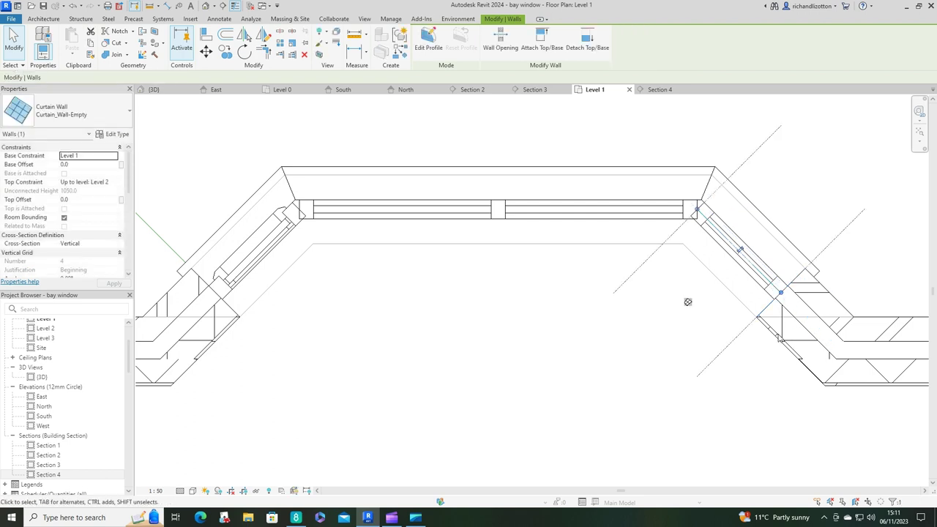
pyautogui.click(208, 245)
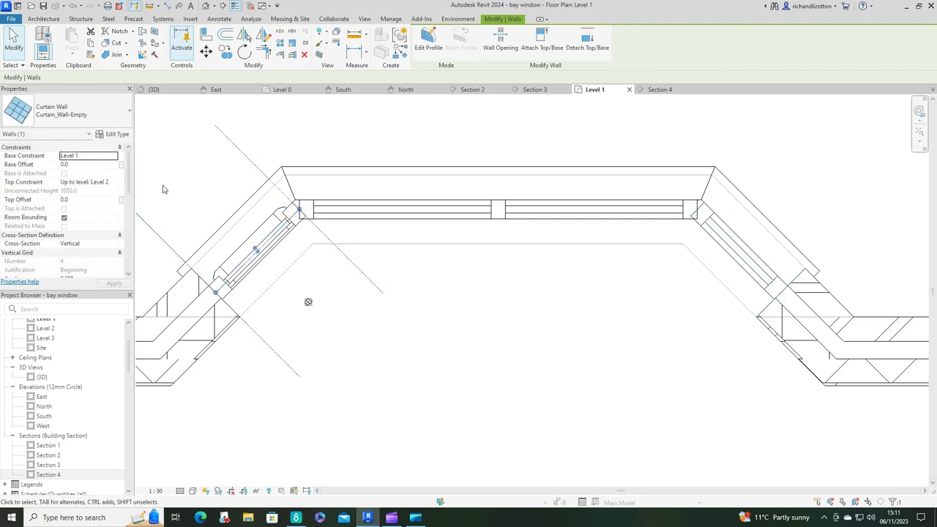
pyautogui.moveTo(171, 191); pyautogui.dragTo(292, 224, button='middle')
pyautogui.moveTo(223, 195); pyautogui.dragTo(370, 379)
pyautogui.scroll(3, 234, 270)
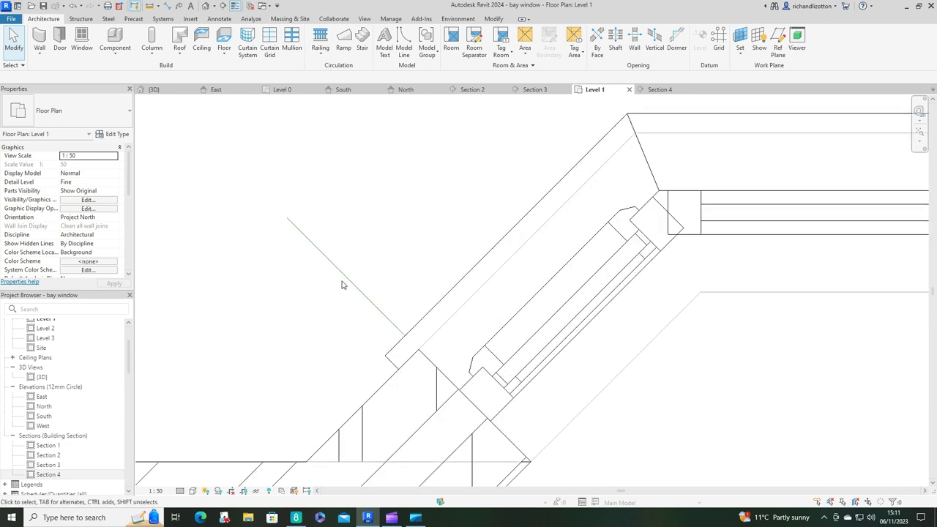
pyautogui.moveTo(270, 184); pyautogui.dragTo(543, 486)
# Temporarily hide the left corner curtain wall.
pyautogui.click(471, 404)
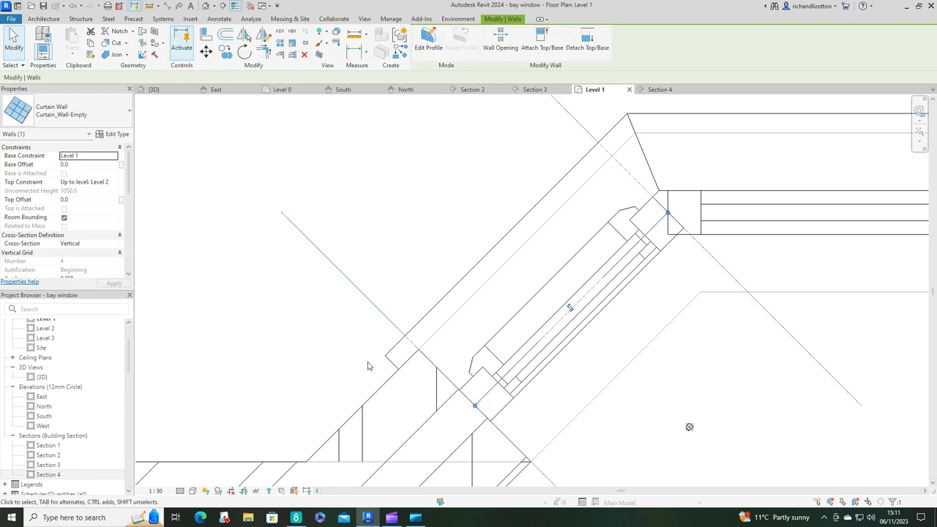
pyautogui.click(387, 321)
pyautogui.click(385, 319)
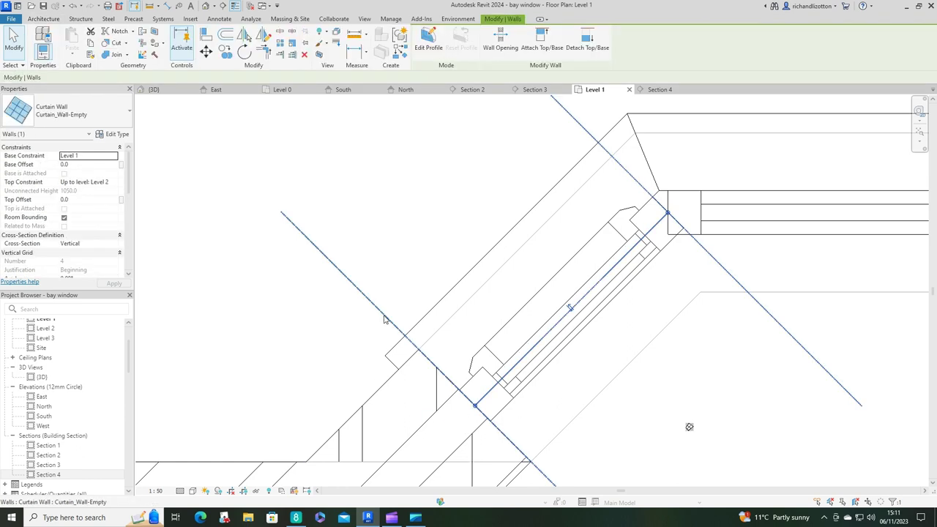
pyautogui.click(255, 491)
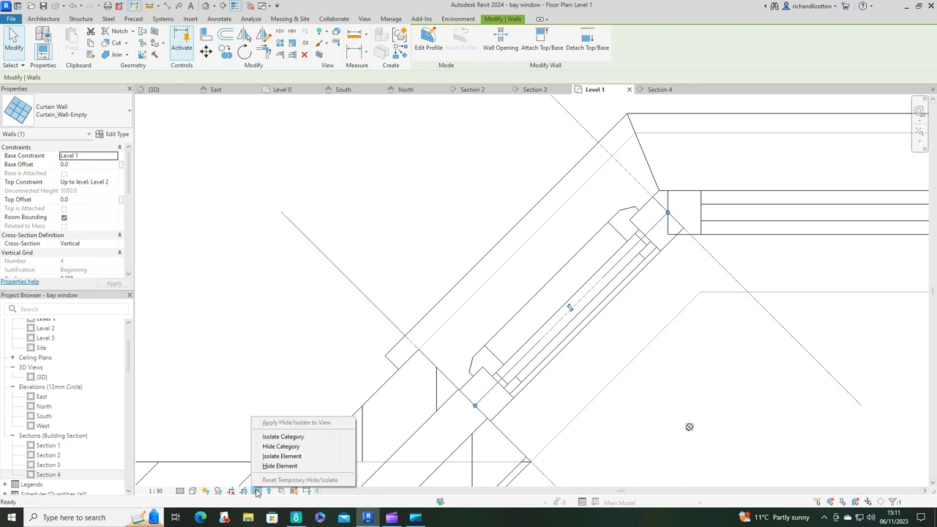
pyautogui.click(290, 467)
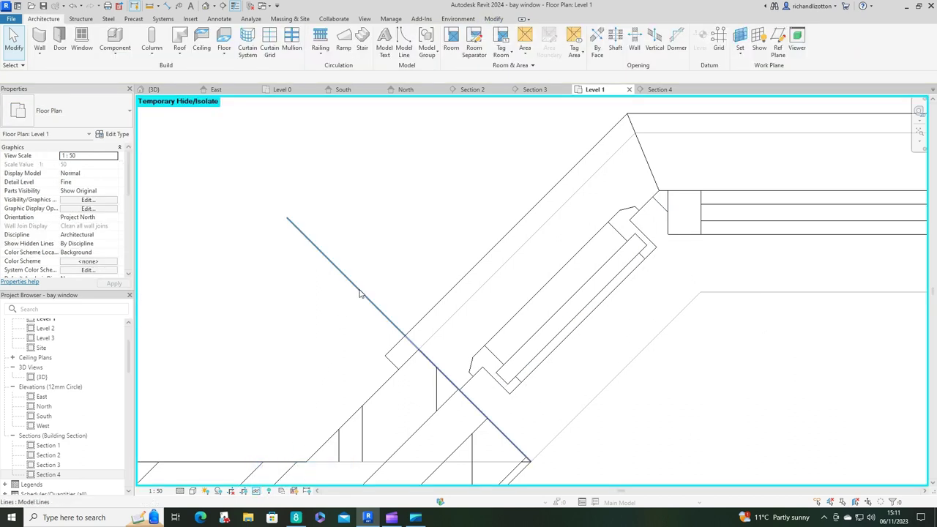
# Delete the stray diagonal model line, restore the curtain wall, and recentre the bay.
pyautogui.click(359, 295)
pyautogui.press('Delete')
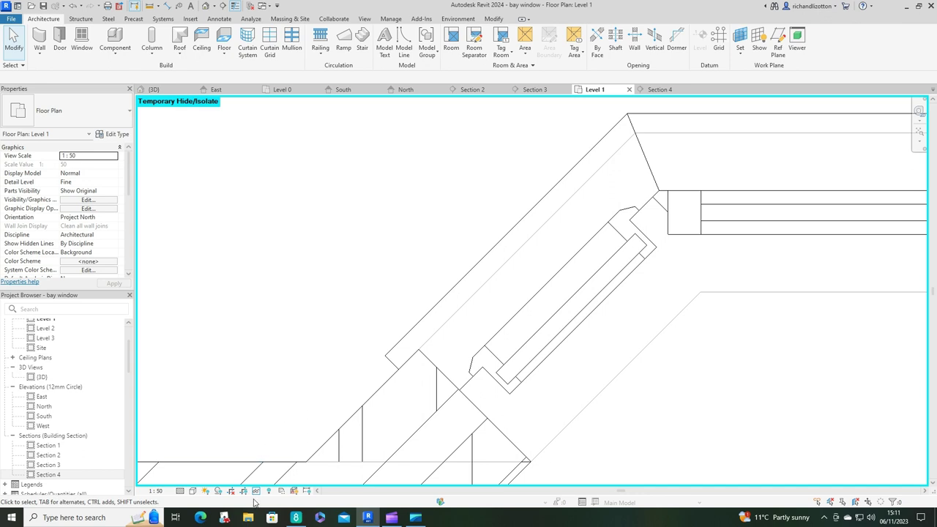
pyautogui.click(255, 491)
pyautogui.click(293, 481)
pyautogui.scroll(-2, 509, 252)
pyautogui.scroll(-2, 508, 252)
pyautogui.moveTo(718, 359); pyautogui.dragTo(619, 379, button='middle')
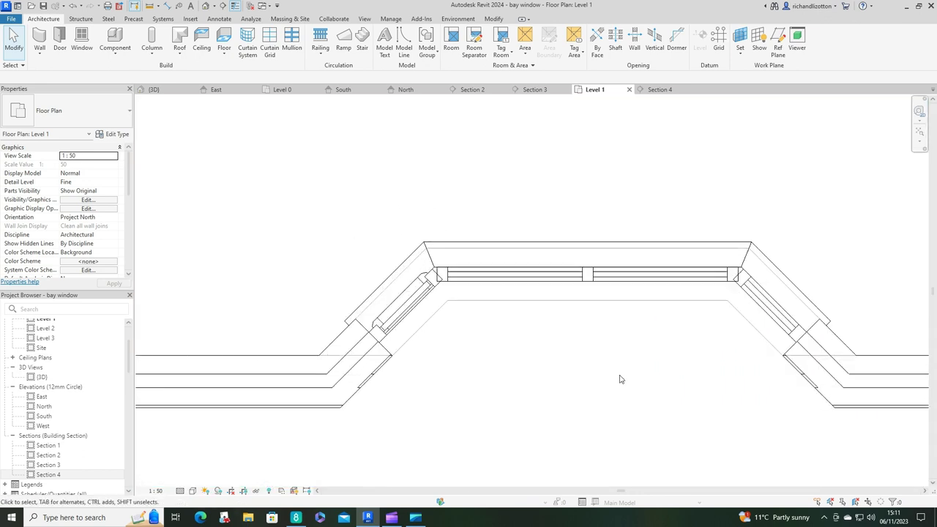
pyautogui.click(152, 90)
pyautogui.moveTo(528, 364)
pyautogui.keyDown('shift'); pyautogui.mouseDown(button='middle')
pyautogui.moveTo(373, 360)
pyautogui.moveTo(359, 245)
pyautogui.moveTo(485, 276)
pyautogui.moveTo(428, 315)
pyautogui.moveTo(388, 328)
pyautogui.moveTo(518, 357)
pyautogui.mouseUp(button='middle'); pyautogui.keyUp('shift')
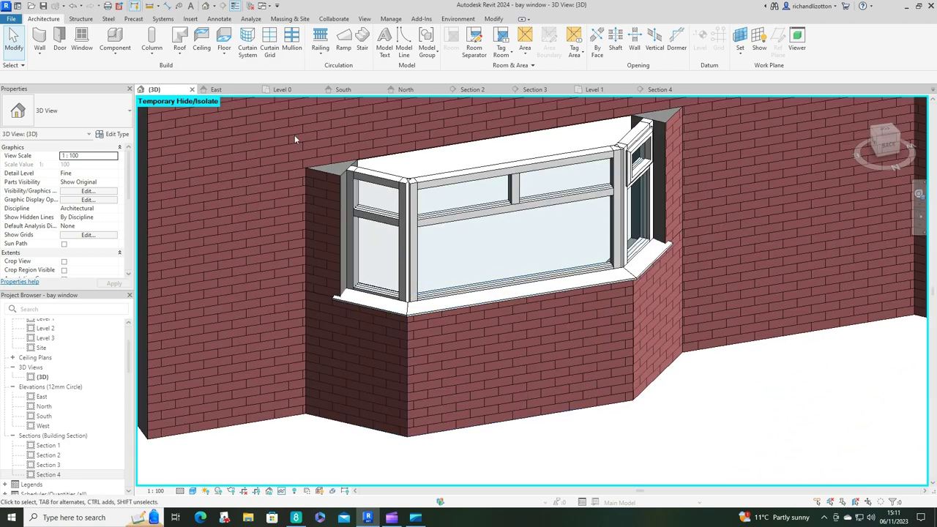
pyautogui.click(603, 90)
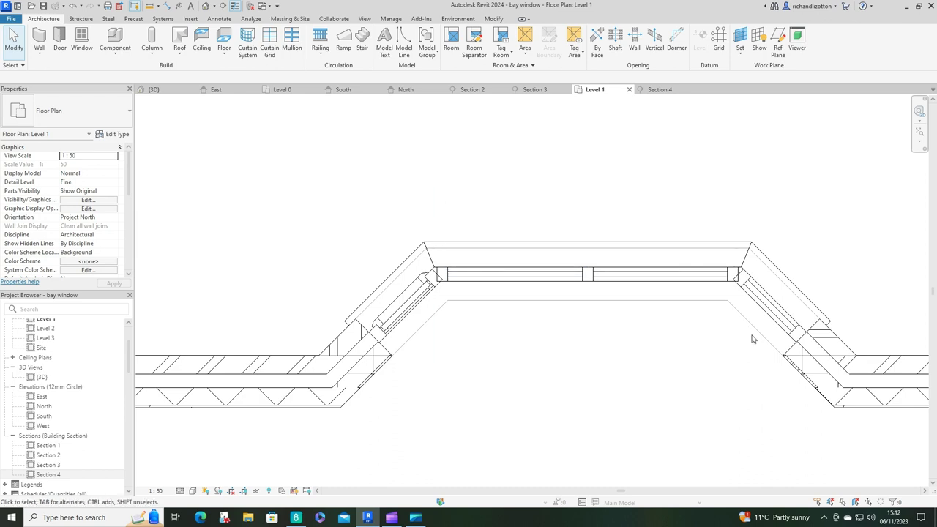
pyautogui.scroll(2, 775, 359)
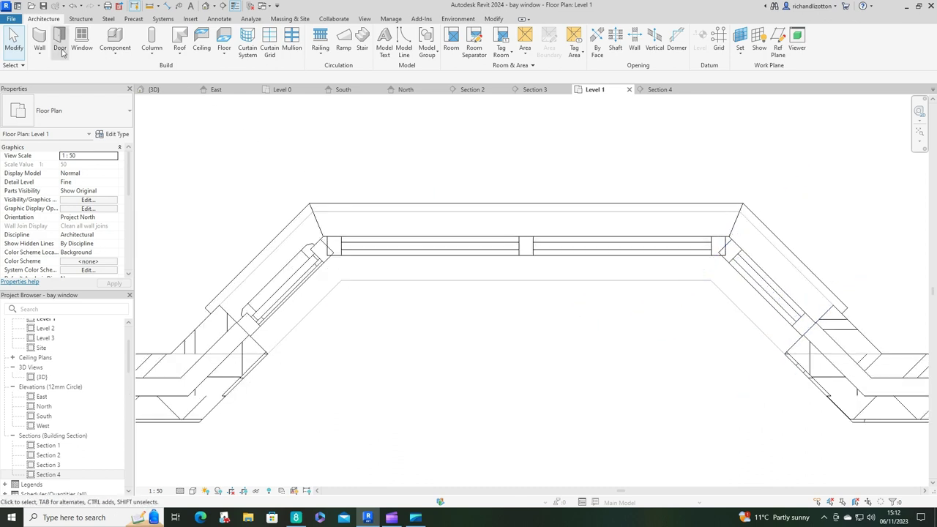
# Create an in-place Generic Models family named 'internal cill'.
pyautogui.click(115, 56)
pyautogui.click(127, 90)
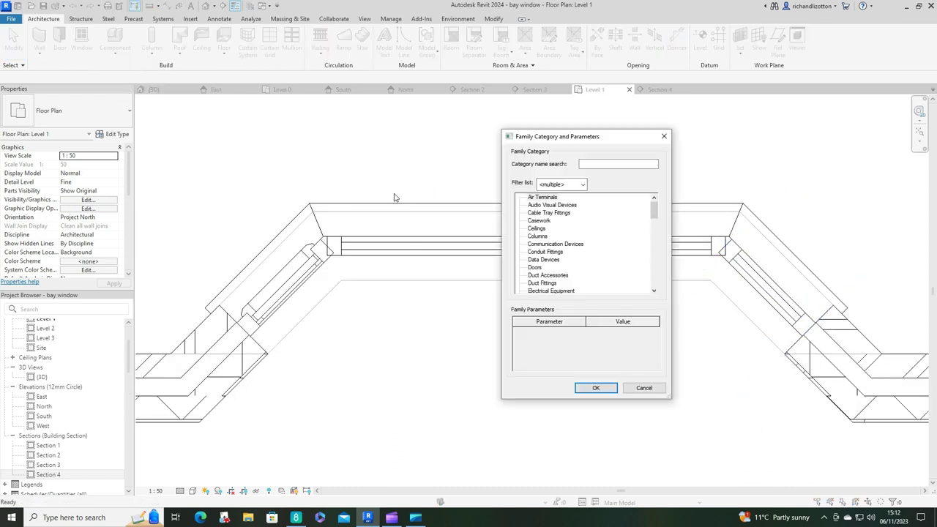
pyautogui.moveTo(657, 210); pyautogui.dragTo(653, 243)
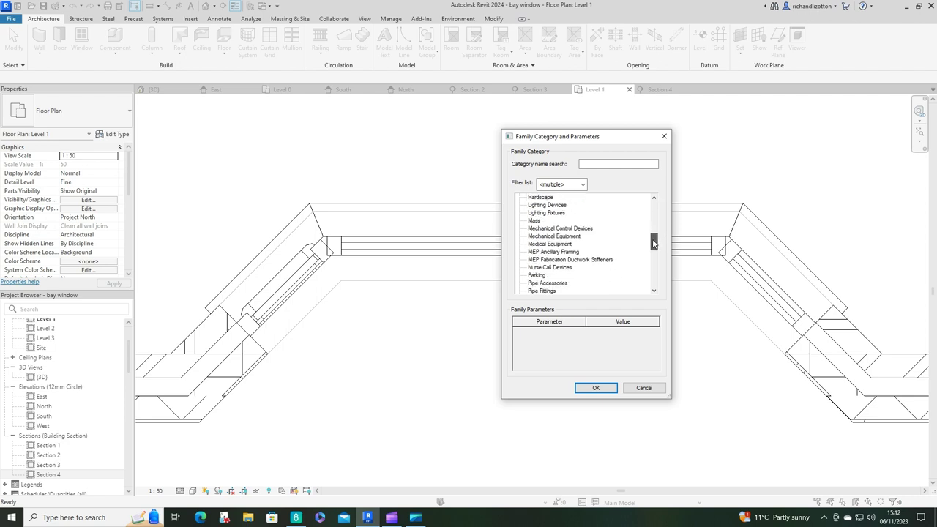
pyautogui.scroll(1, 550, 218)
pyautogui.scroll(1, 544, 202)
pyautogui.click(545, 204)
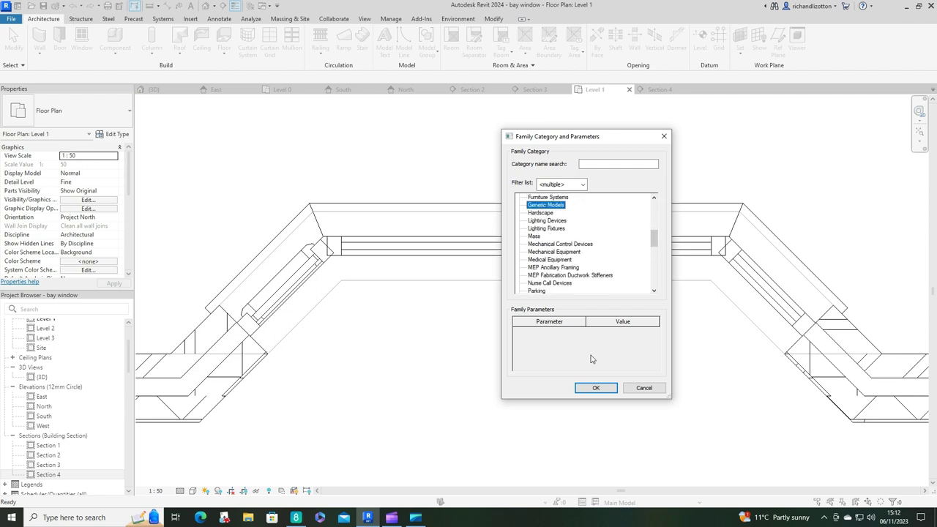
pyautogui.click(596, 388)
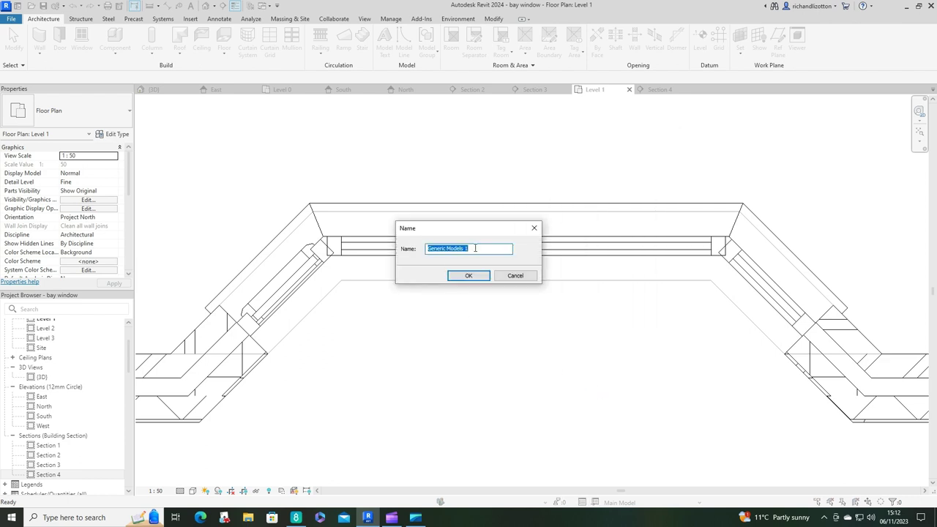
pyautogui.write('internal cill')
pyautogui.press('Return')
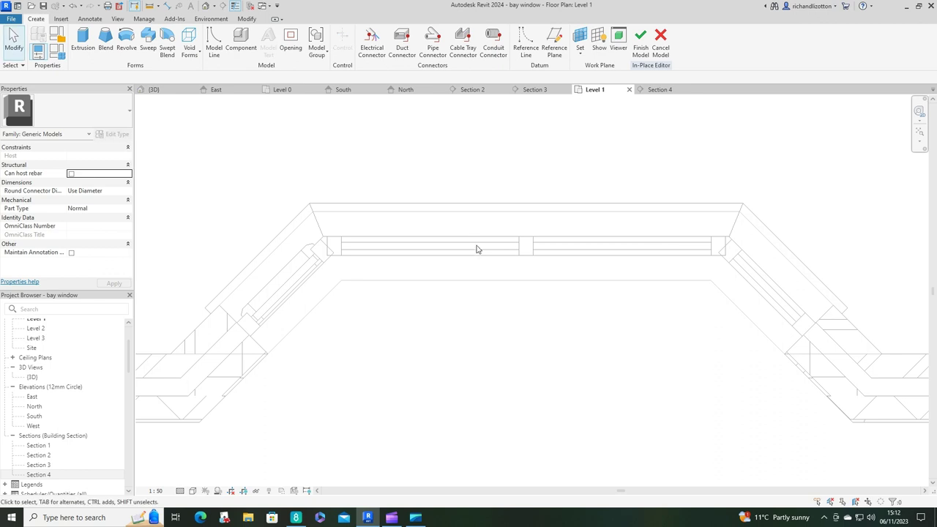
# Sketch the extrusion outline along the bay's left diagonal, front and right diagonal.
pyautogui.click(83, 40)
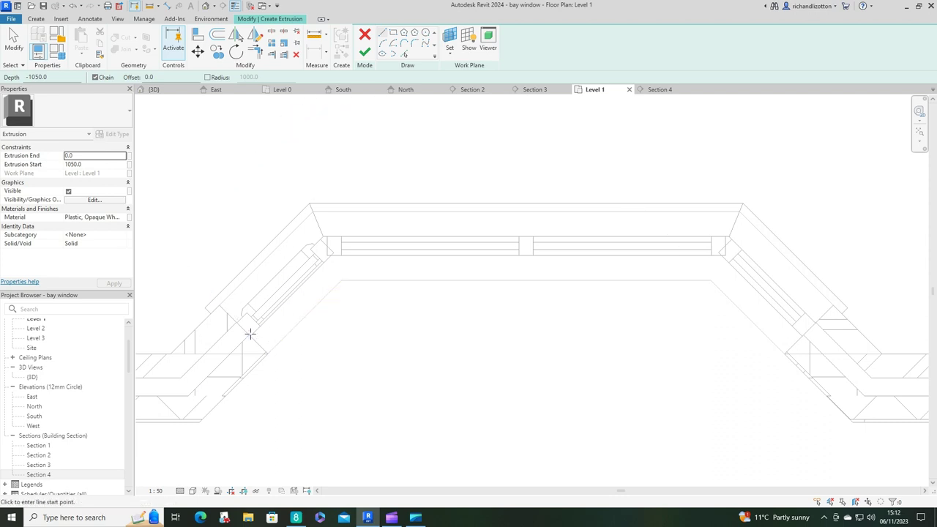
pyautogui.scroll(2, 315, 281)
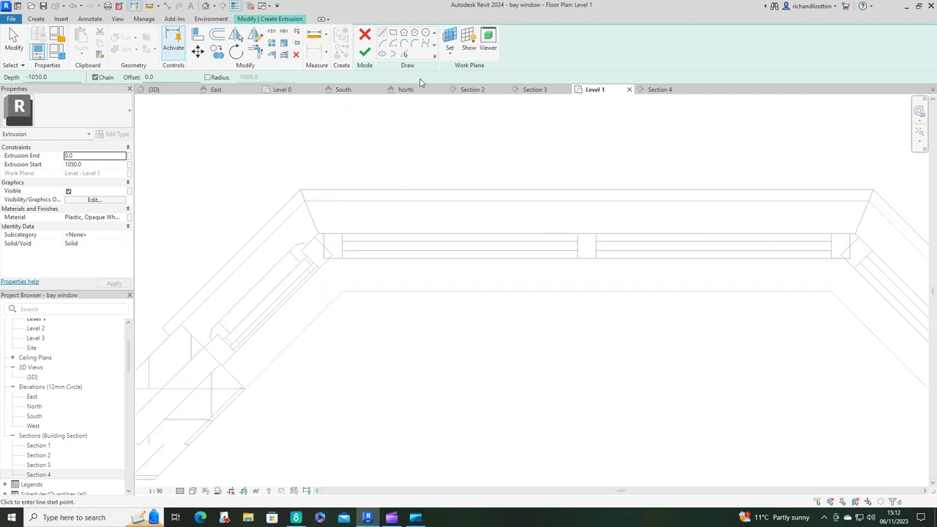
pyautogui.click(222, 364)
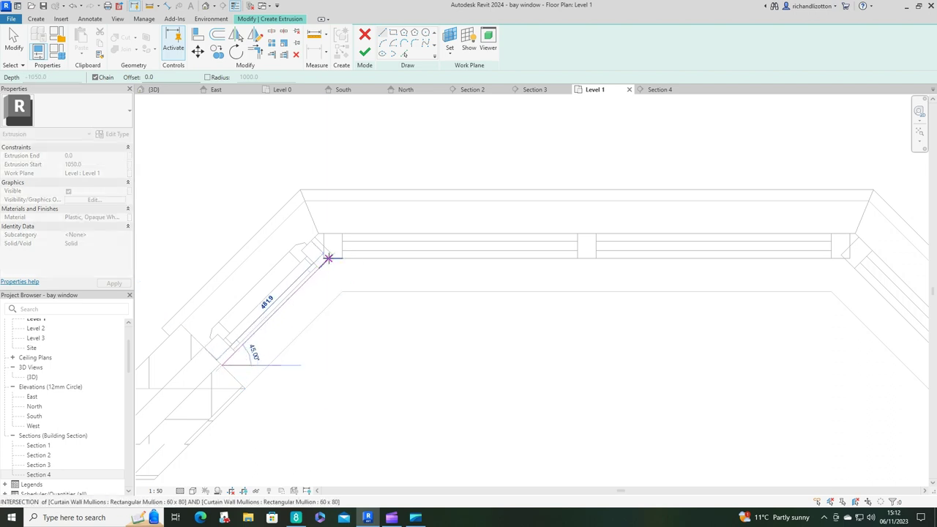
pyautogui.click(328, 258)
pyautogui.moveTo(776, 311); pyautogui.dragTo(731, 314, button='middle')
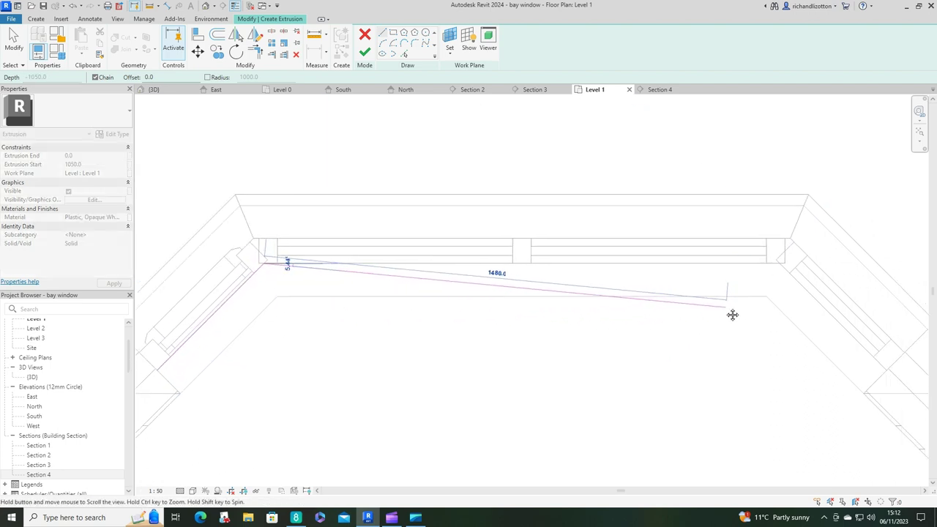
pyautogui.click(776, 264)
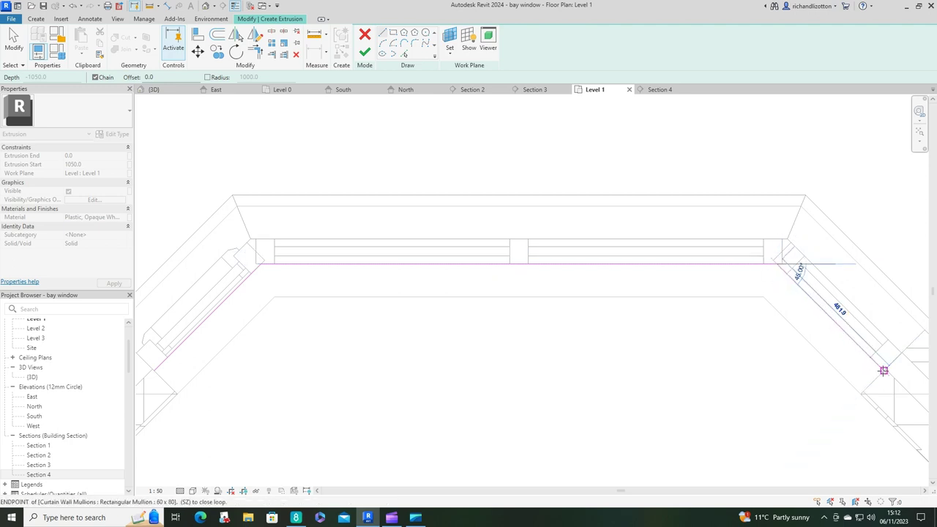
pyautogui.click(883, 370)
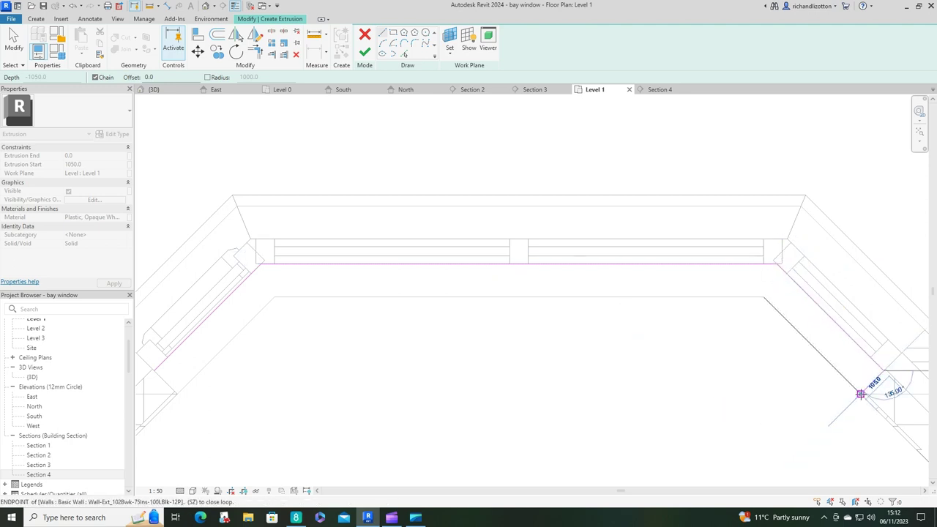
# Try a 30 offset on the sketch lines, then measure the depth at the lower-left end.
pyautogui.click(218, 37)
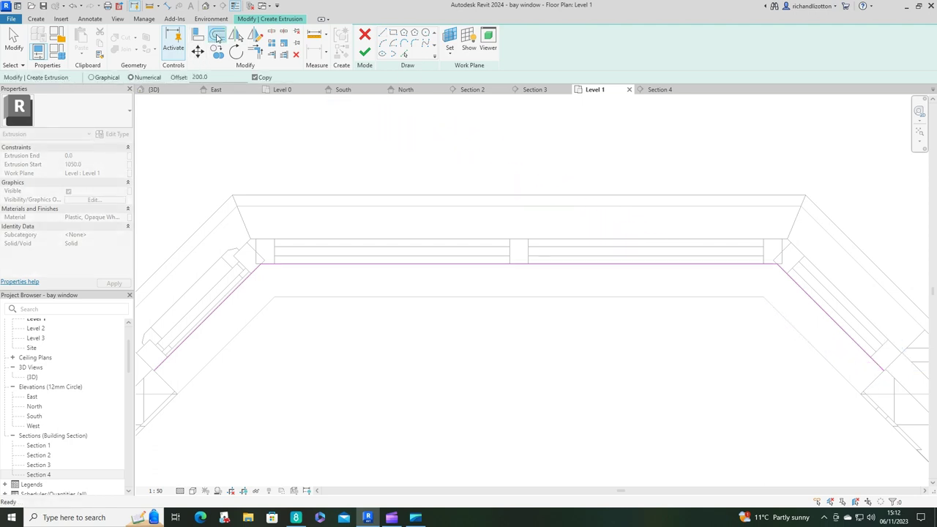
pyautogui.click(195, 78)
pyautogui.write('30')
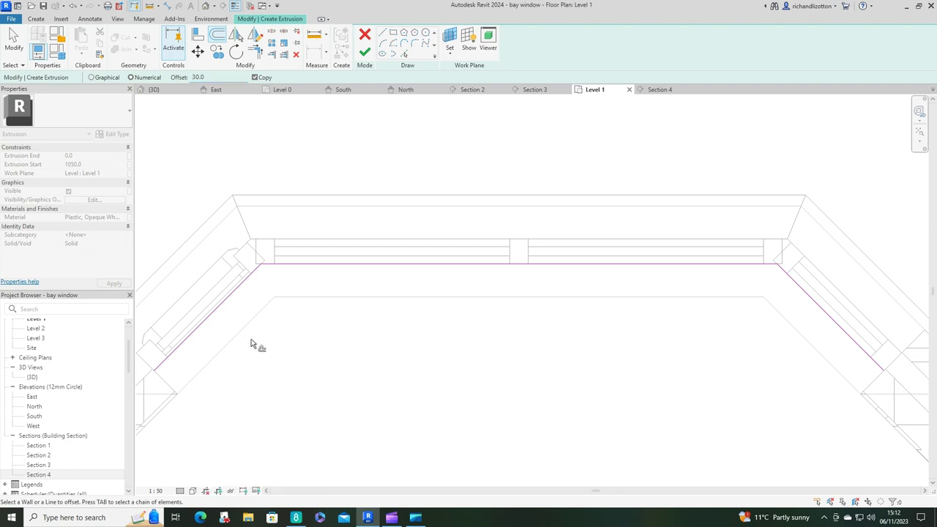
pyautogui.press('Escape')
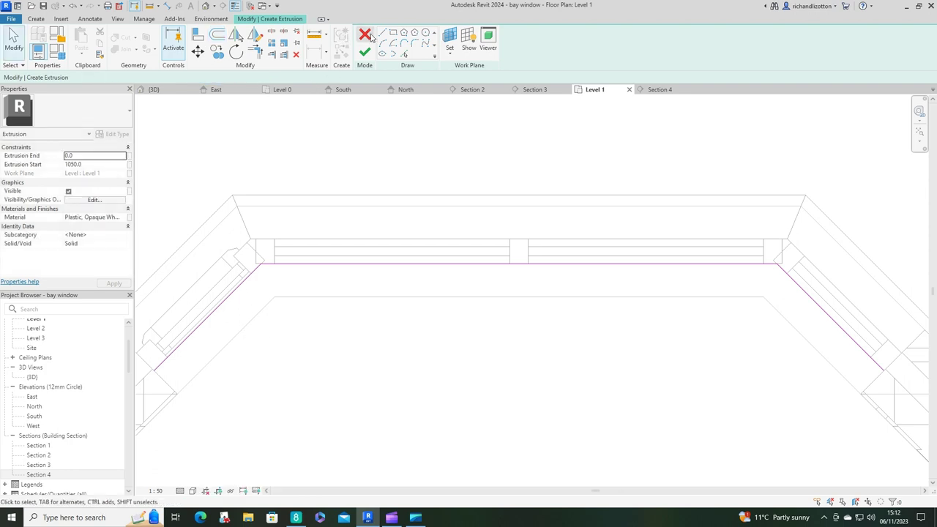
pyautogui.click(146, 7)
pyautogui.click(218, 313)
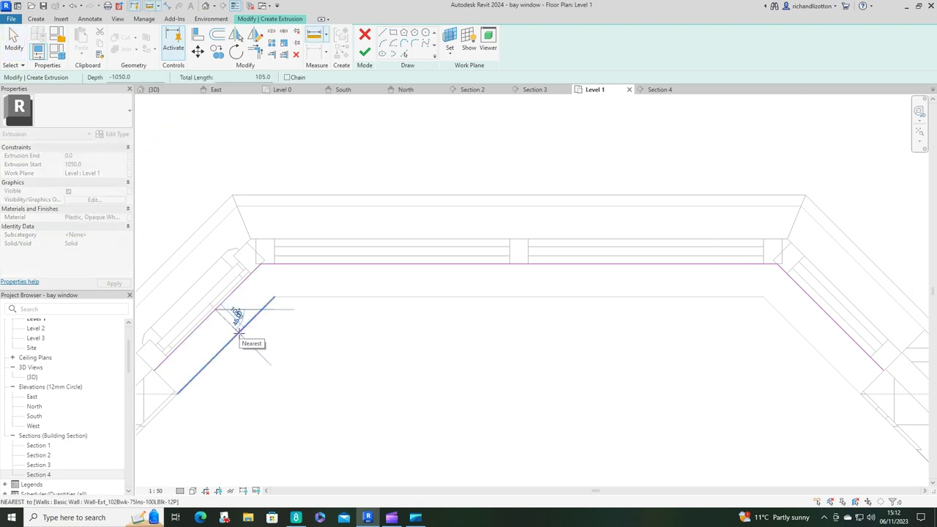
pyautogui.click(238, 331)
pyautogui.press('Escape')
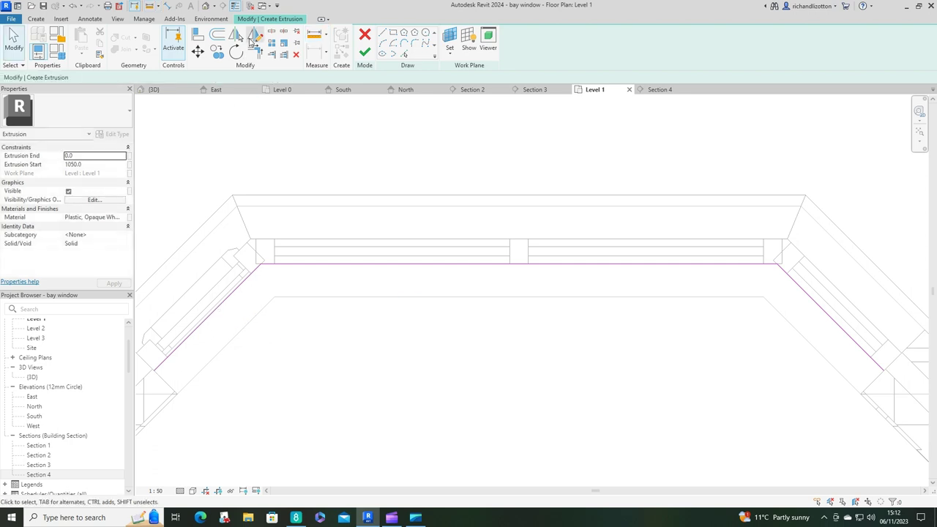
# Offset the top and right diagonal sketch lines 135 inward to form the inner edge.
pyautogui.click(218, 34)
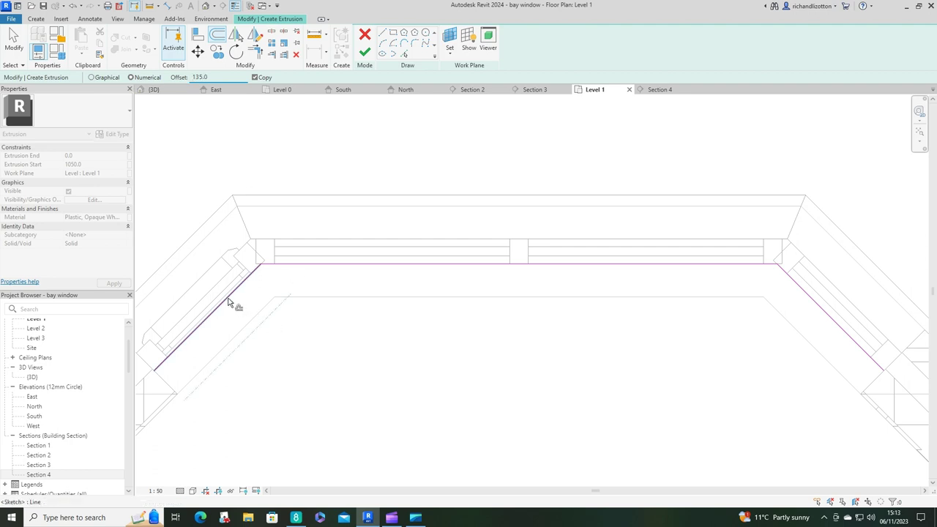
pyautogui.click(339, 289)
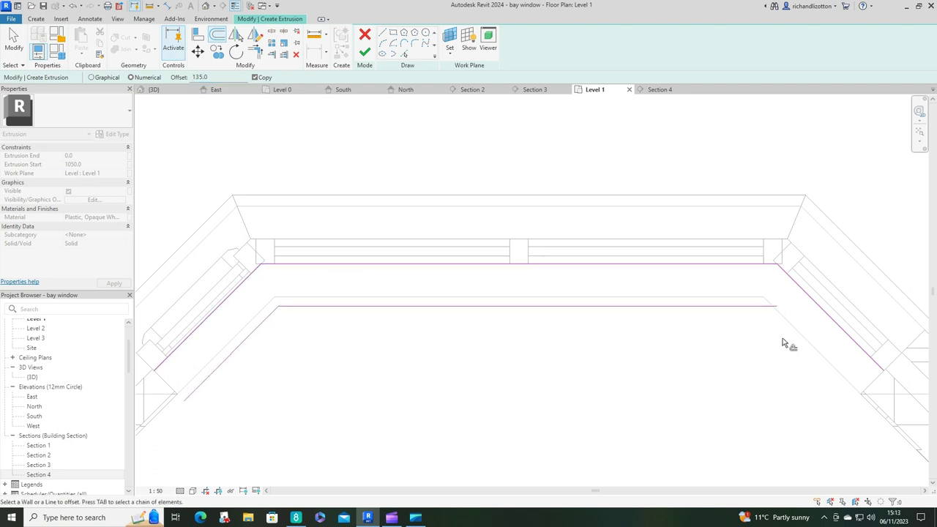
pyautogui.click(823, 315)
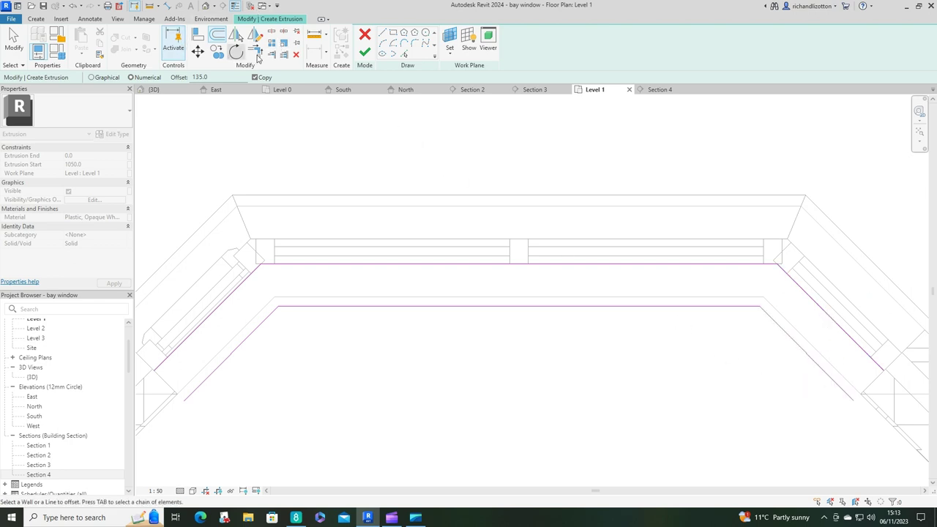
# Draw short closing lines at the outline's lower-left and lower-right ends.
pyautogui.click(385, 34)
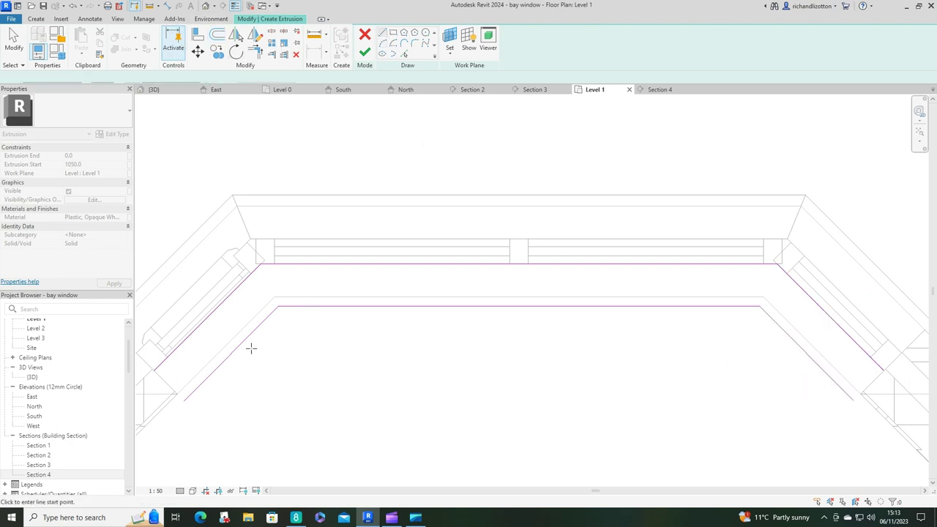
pyautogui.click(152, 371)
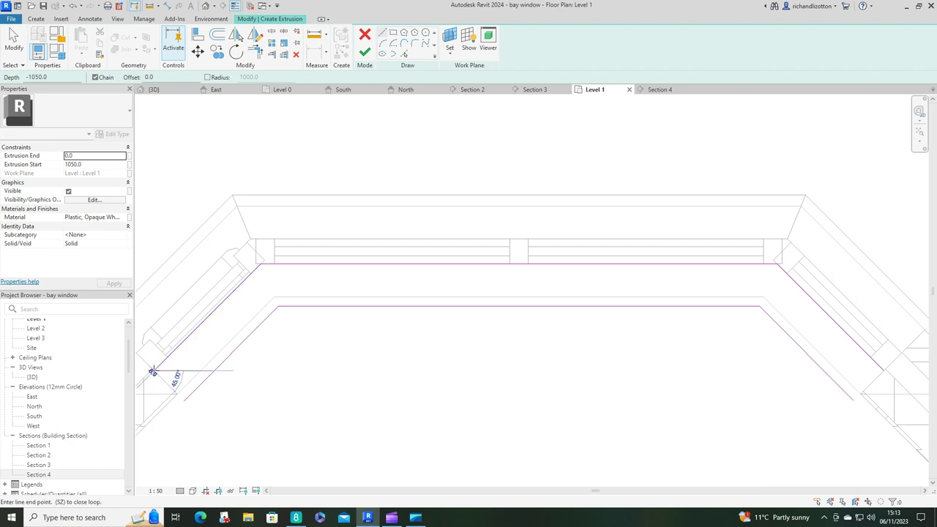
pyautogui.click(184, 400)
pyautogui.press('Escape')
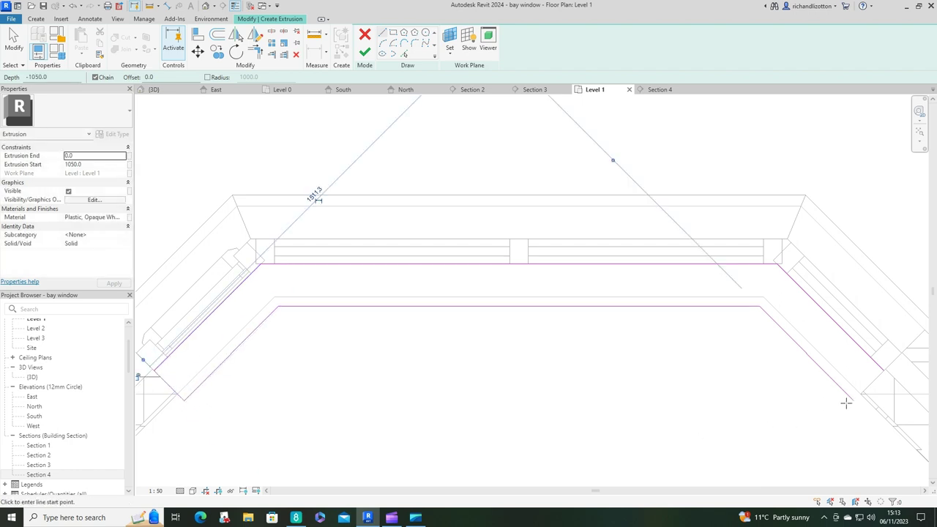
pyautogui.click(854, 398)
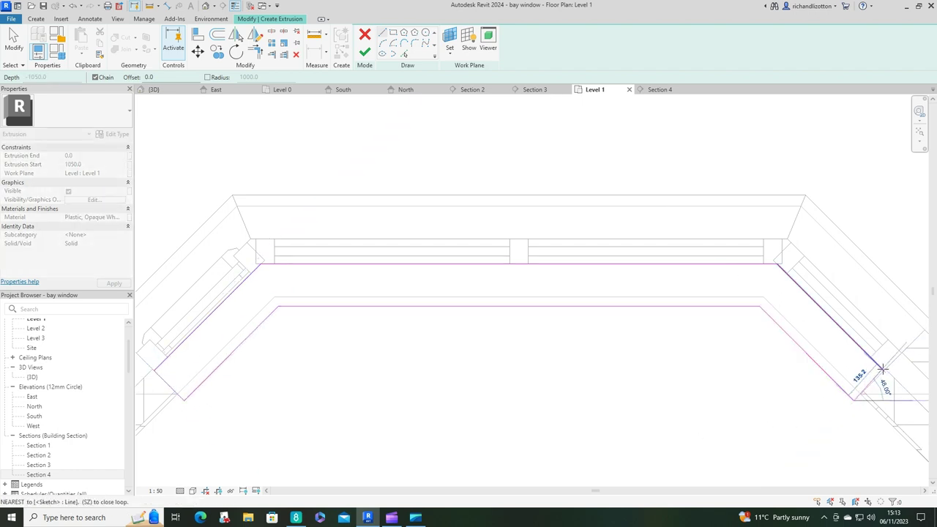
pyautogui.click(883, 369)
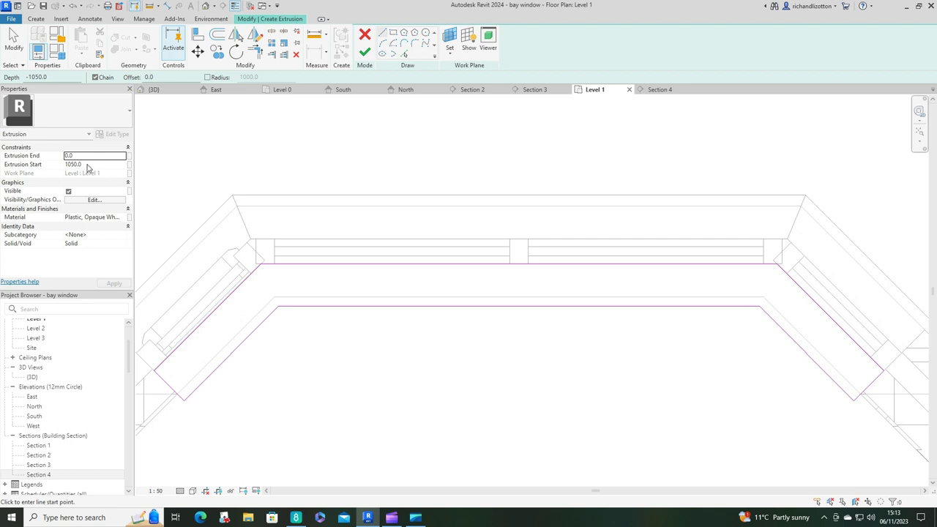
# Set Extrusion Start 0 and End 30, then finish the internal cill extrusion.
pyautogui.click(87, 165)
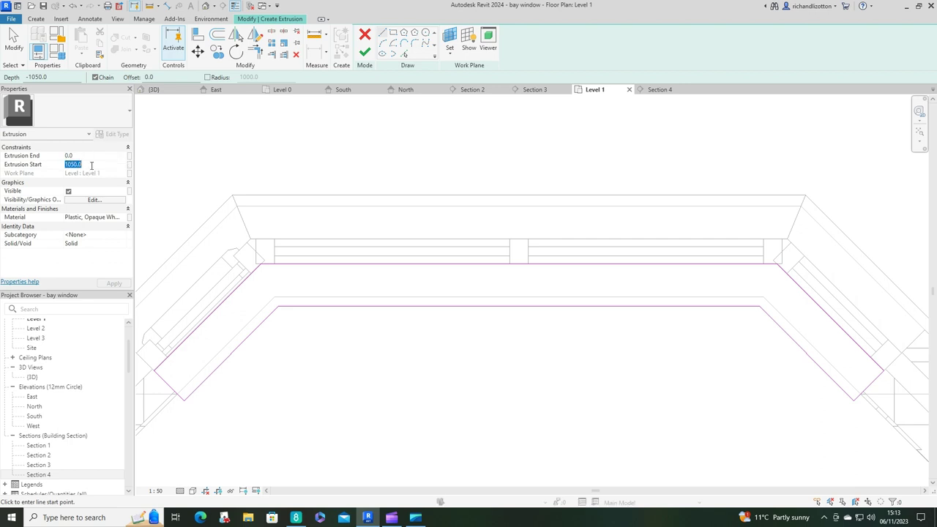
pyautogui.write('0')
pyautogui.click(77, 156)
pyautogui.press('Return')
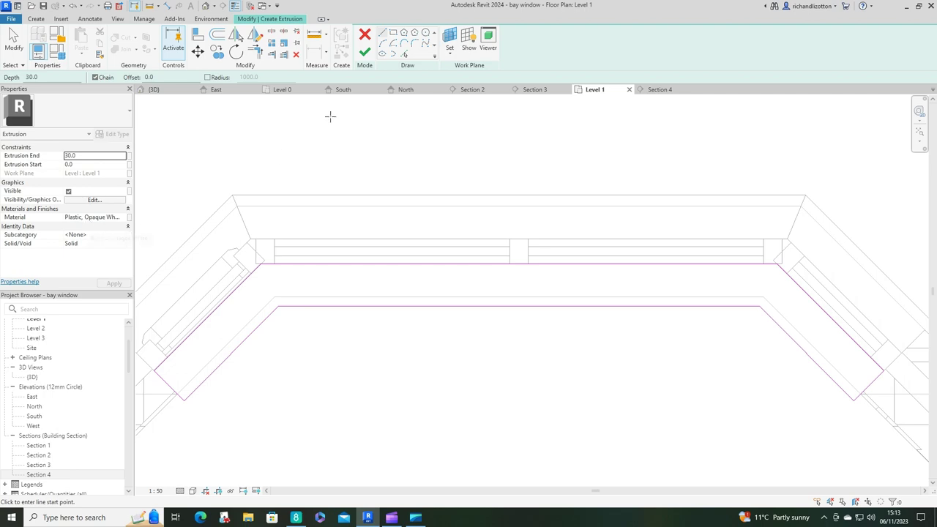
pyautogui.click(364, 52)
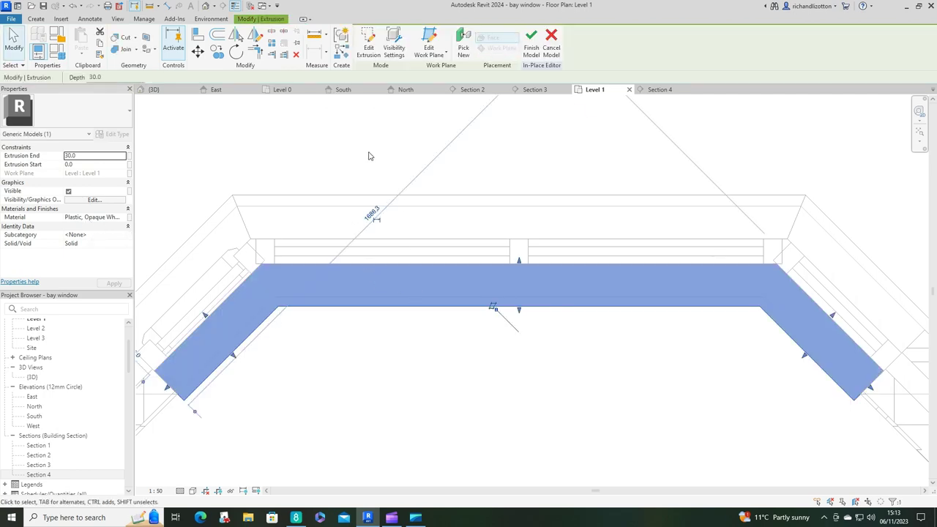
# Orbit the {3D} view to see the bay from inside.
pyautogui.click(152, 90)
pyautogui.keyDown('shift'); pyautogui.moveTo(398, 356); pyautogui.dragTo(669, 314, button='middle'); pyautogui.keyUp('shift')
pyautogui.click(510, 424)
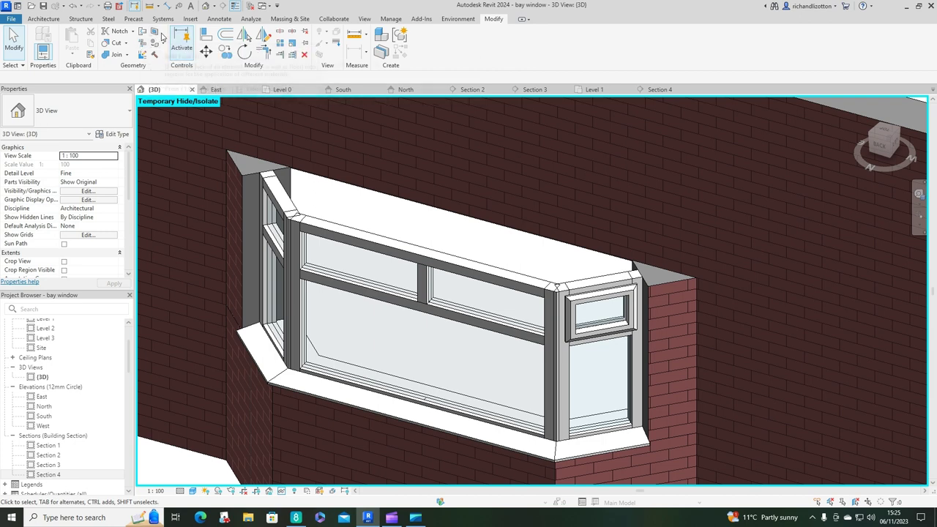
# Split the window reveal face with a rectangular boundary over the jamb.
pyautogui.click(154, 33)
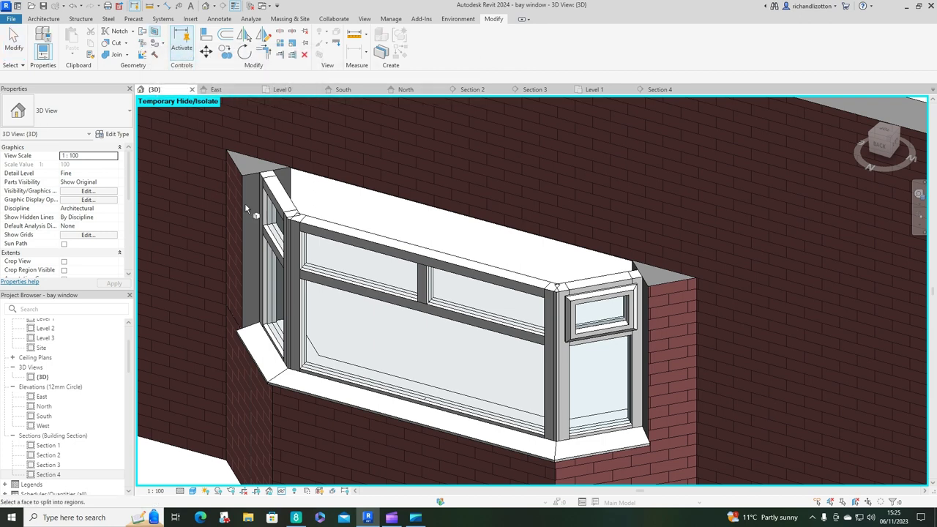
pyautogui.click(290, 177)
pyautogui.scroll(3, 365, 226)
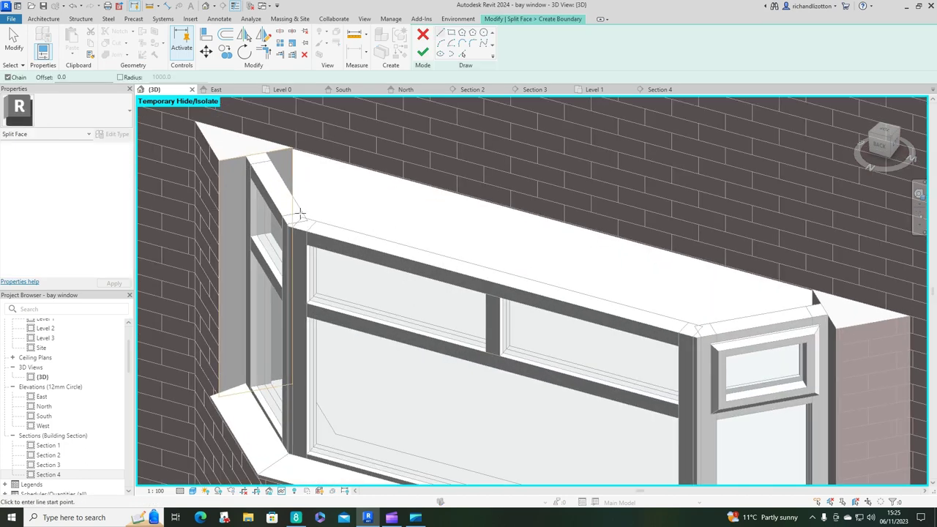
pyautogui.click(453, 33)
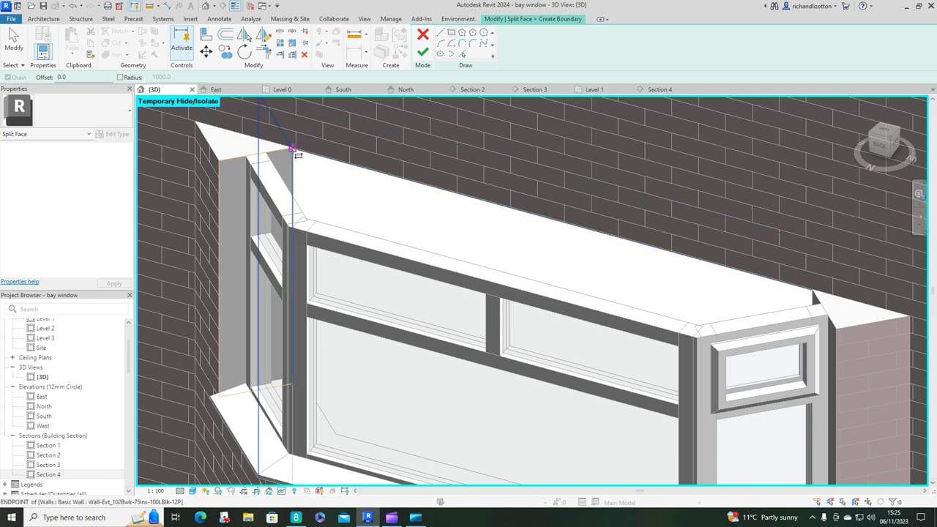
pyautogui.click(294, 152)
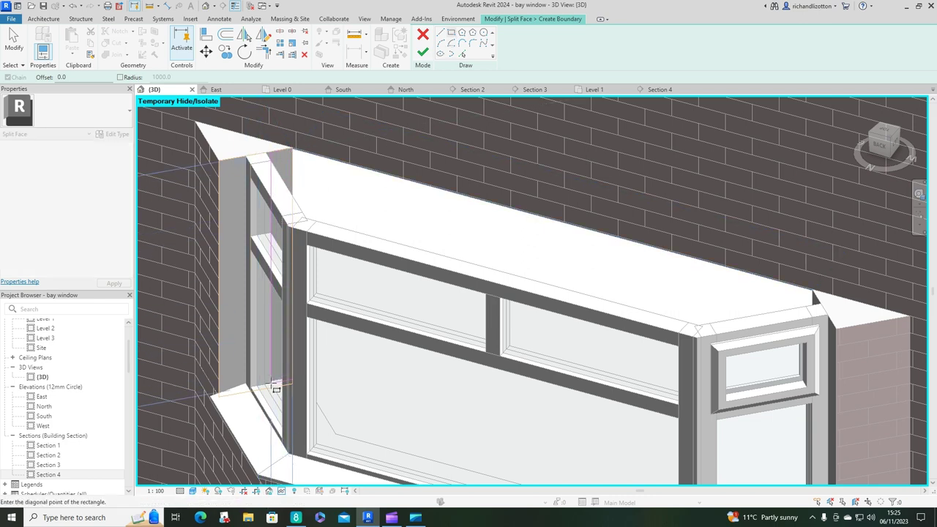
pyautogui.scroll(5, 265, 392)
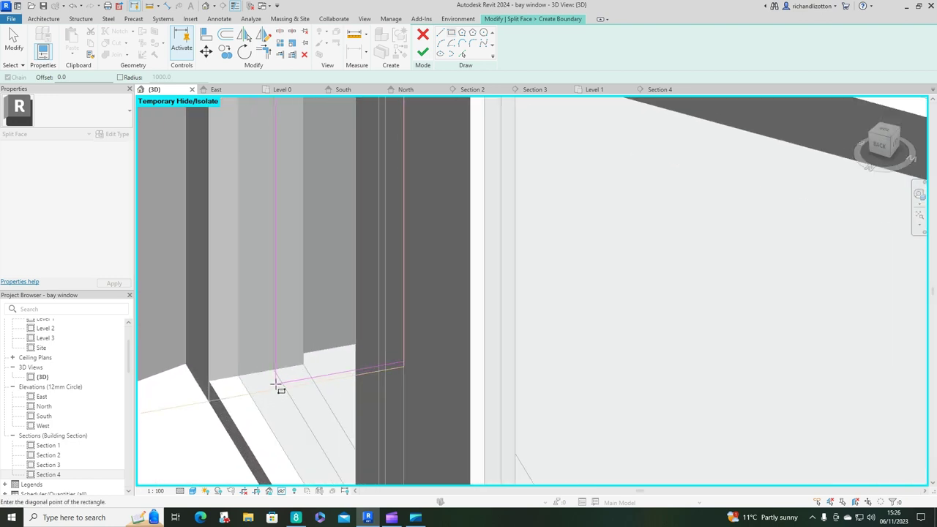
pyautogui.click(276, 383)
pyautogui.scroll(-5, 289, 348)
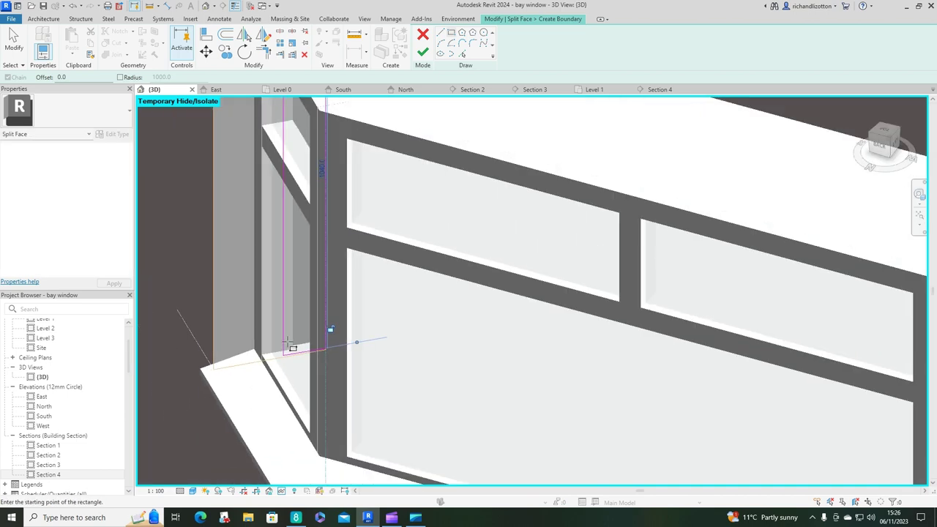
pyautogui.press('Escape')
# Move the vertical boundary line onto the wall corner and finish the split face.
pyautogui.scroll(5, 307, 170)
pyautogui.scroll(-2, 300, 183)
pyautogui.scroll(3, 290, 192)
pyautogui.keyDown('shift'); pyautogui.moveTo(314, 217); pyautogui.dragTo(341, 215, button='middle'); pyautogui.keyUp('shift')
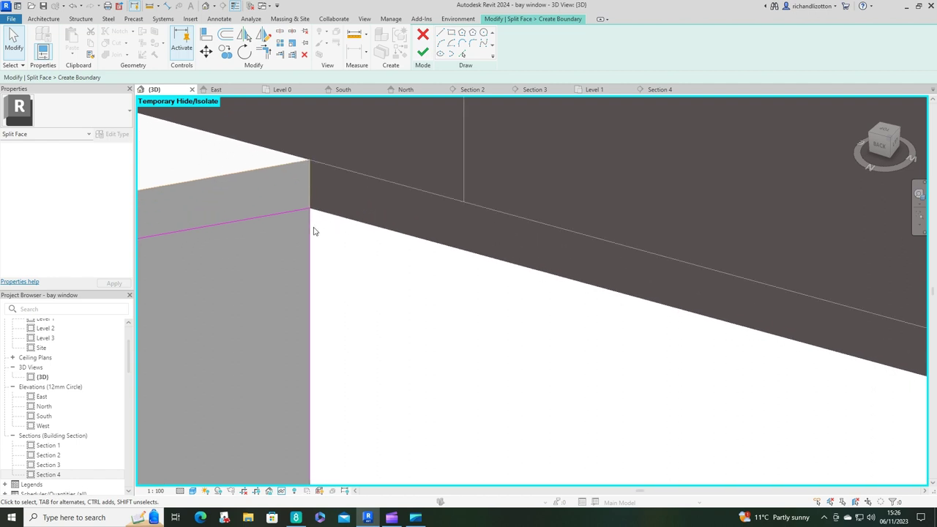
pyautogui.moveTo(312, 231)
pyautogui.mouseDown()
pyautogui.moveTo(279, 196)
pyautogui.moveTo(277, 168)
pyautogui.mouseUp()
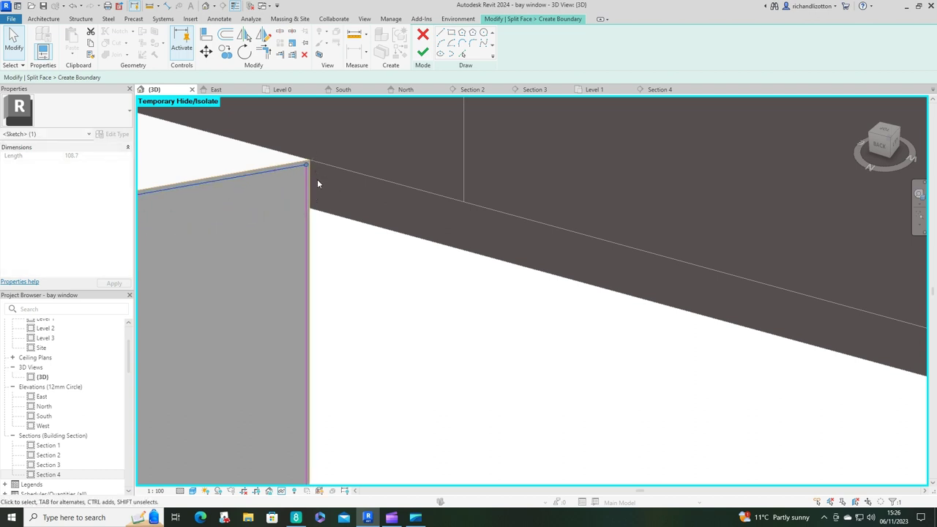
pyautogui.keyDown('shift'); pyautogui.moveTo(318, 201); pyautogui.dragTo(396, 135, button='middle'); pyautogui.keyUp('shift')
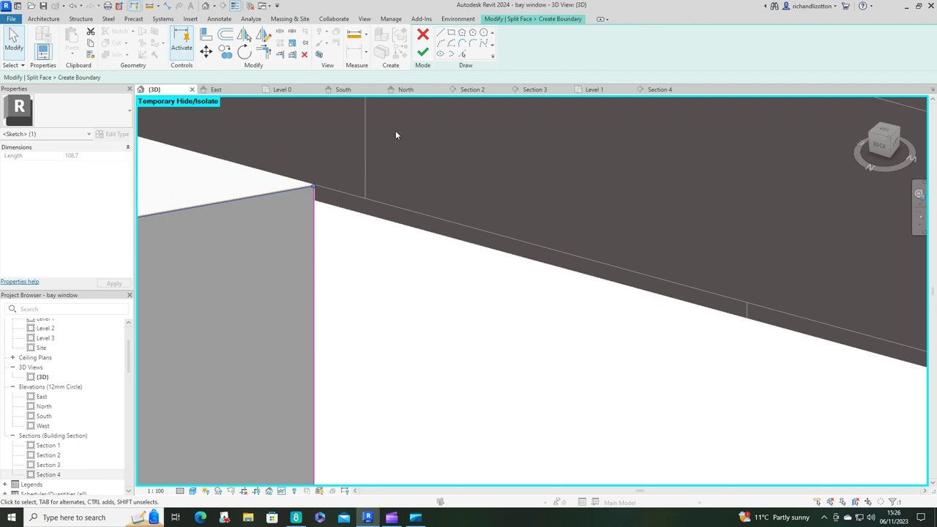
pyautogui.click(423, 53)
pyautogui.moveTo(334, 276)
pyautogui.keyDown('shift'); pyautogui.mouseDown(button='middle')
pyautogui.moveTo(293, 275)
pyautogui.moveTo(375, 378)
pyautogui.moveTo(341, 368)
pyautogui.moveTo(347, 310)
pyautogui.moveTo(379, 336)
pyautogui.moveTo(356, 280)
pyautogui.mouseUp(button='middle'); pyautogui.keyUp('shift')
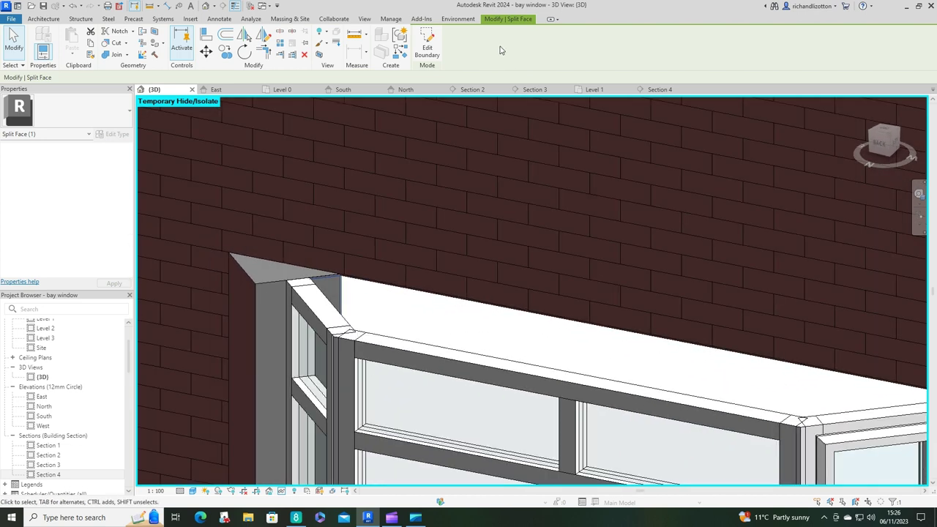
# Paint the split reveal face with Plaster.
pyautogui.press('Escape')
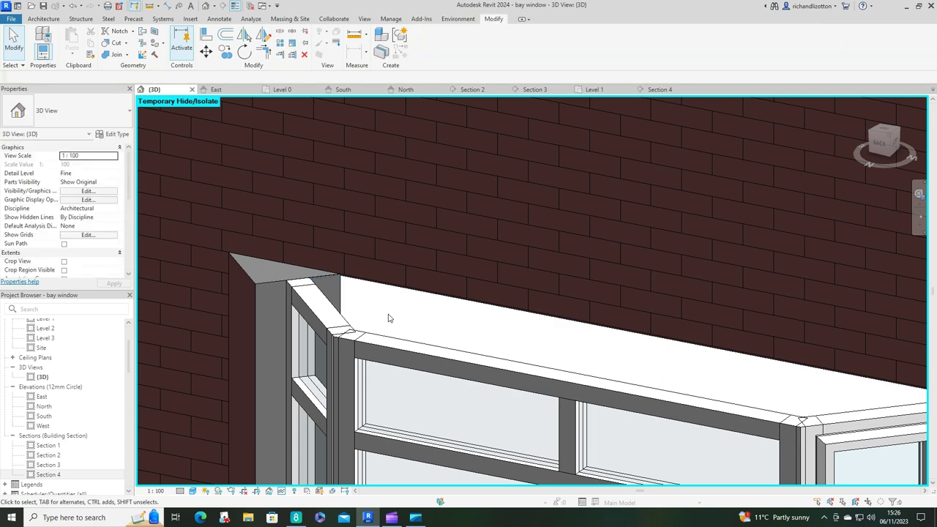
pyautogui.click(155, 44)
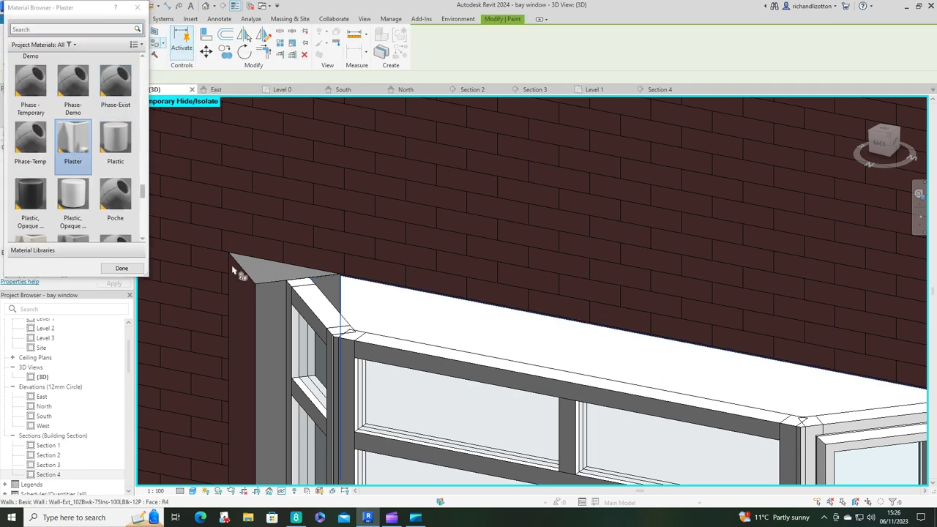
pyautogui.click(330, 297)
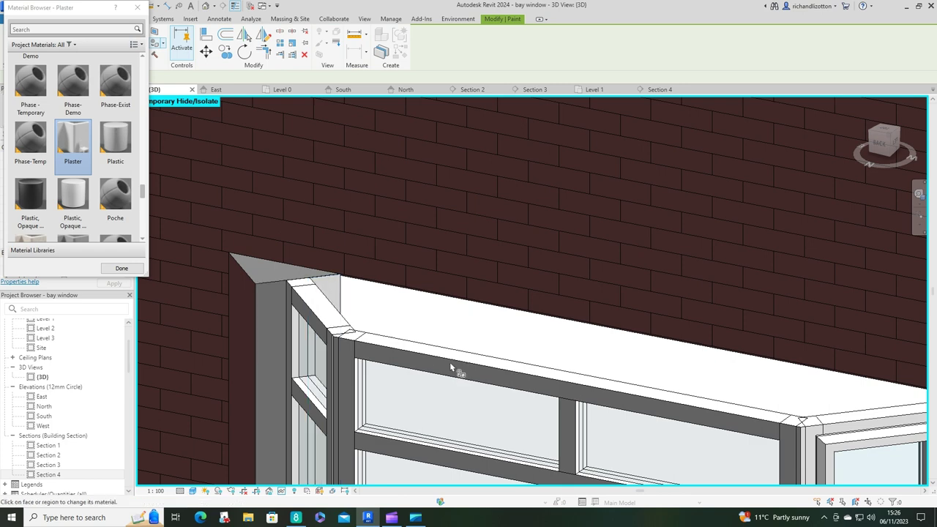
pyautogui.keyDown('shift'); pyautogui.moveTo(451, 368); pyautogui.dragTo(450, 330, button='middle'); pyautogui.keyUp('shift')
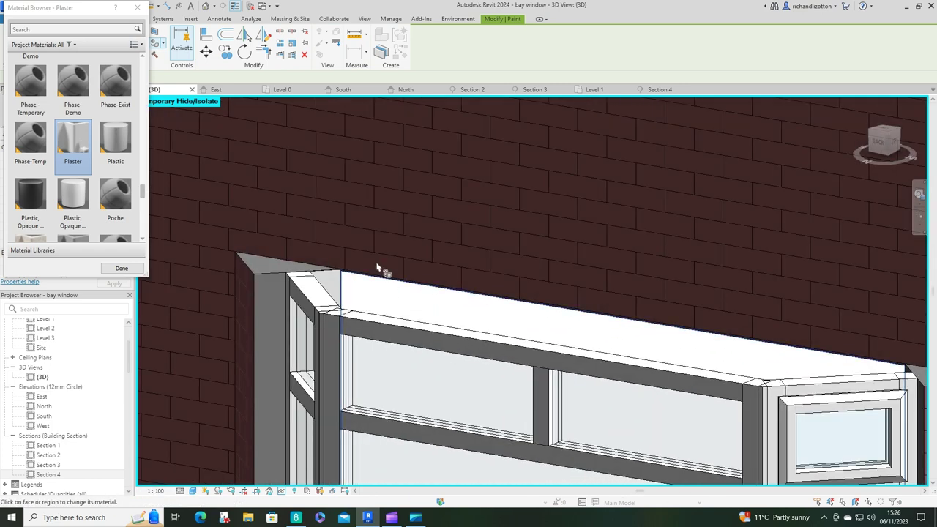
pyautogui.scroll(1, 73, 161)
# Paint the window pier face with Brick, Common.
pyautogui.click(82, 29)
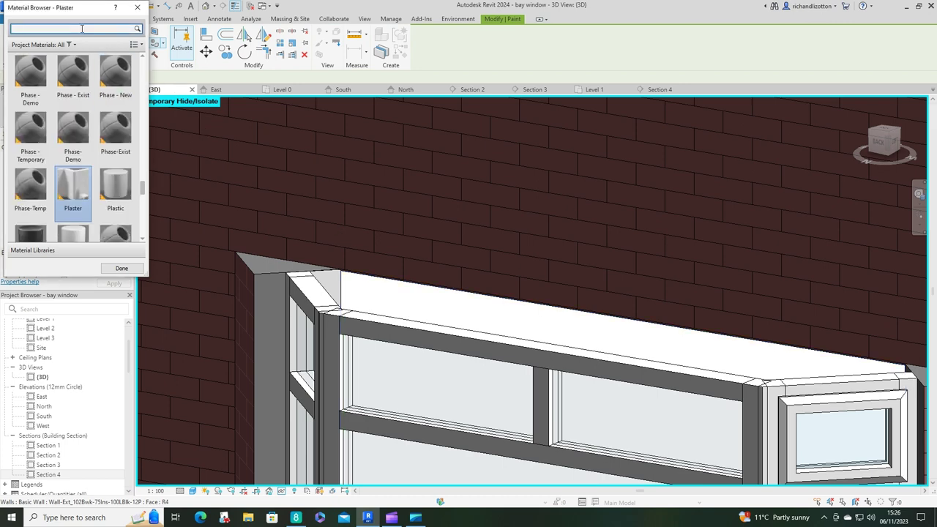
pyautogui.write('brick')
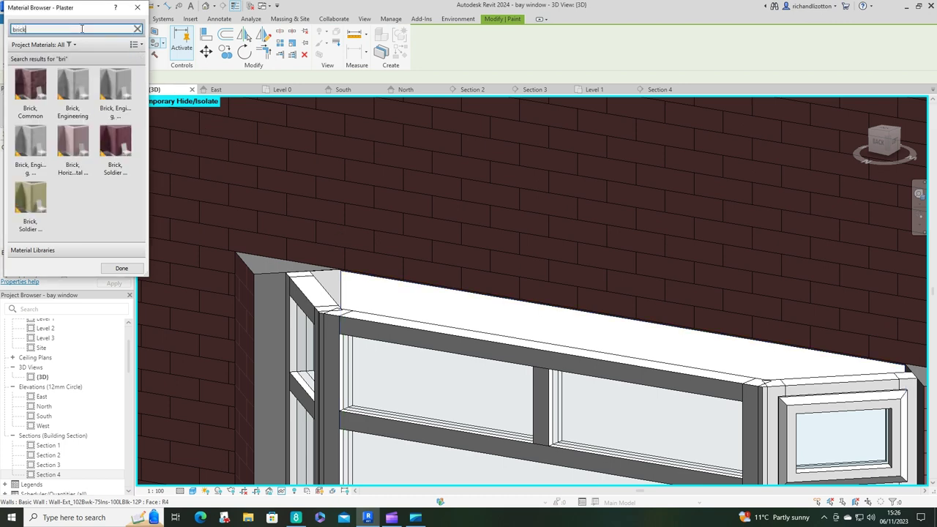
pyautogui.click(30, 84)
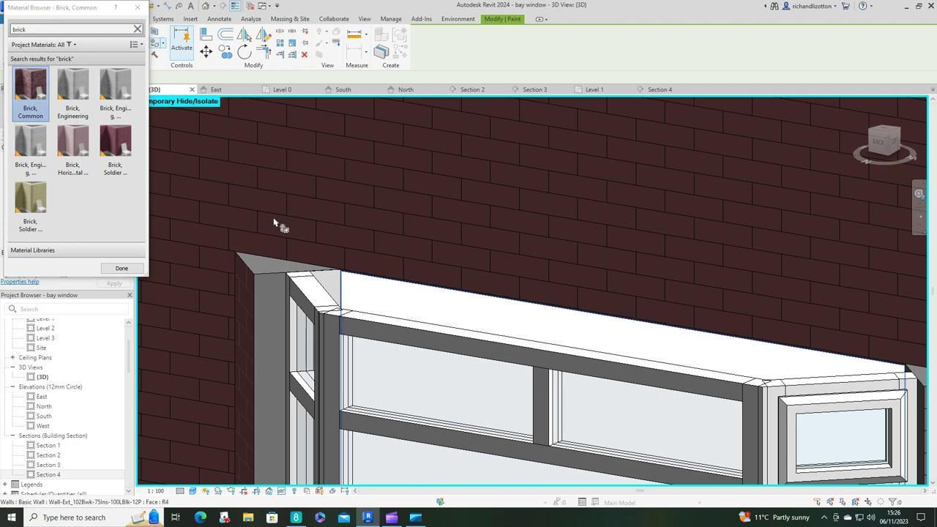
pyautogui.click(258, 281)
pyautogui.scroll(-4, 303, 395)
pyautogui.press('Escape')
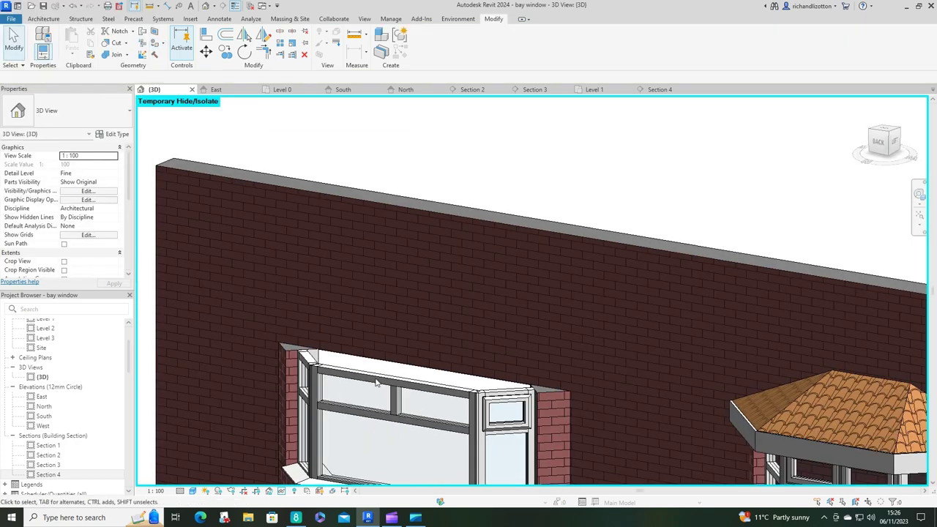
# Reframe the view onto the window jamb with Paint active again.
pyautogui.keyDown('shift'); pyautogui.moveTo(346, 445); pyautogui.dragTo(296, 446, button='middle'); pyautogui.keyUp('shift')
pyautogui.keyDown('shift'); pyautogui.moveTo(356, 429); pyautogui.dragTo(483, 443, button='middle'); pyautogui.keyUp('shift')
pyautogui.keyDown('shift'); pyautogui.moveTo(597, 420); pyautogui.dragTo(574, 365, button='middle'); pyautogui.keyUp('shift')
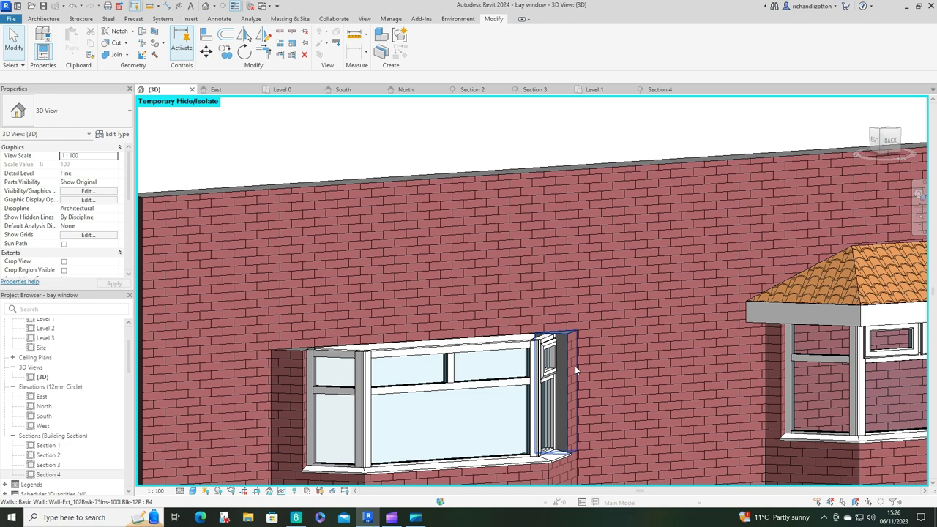
pyautogui.click(143, 44)
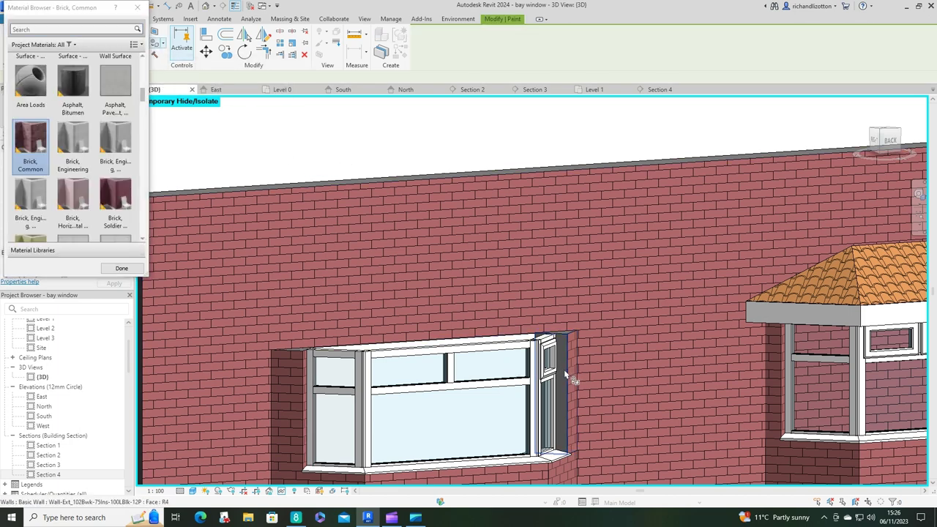
pyautogui.keyDown('shift'); pyautogui.moveTo(569, 392); pyautogui.dragTo(640, 411, button='middle'); pyautogui.keyUp('shift')
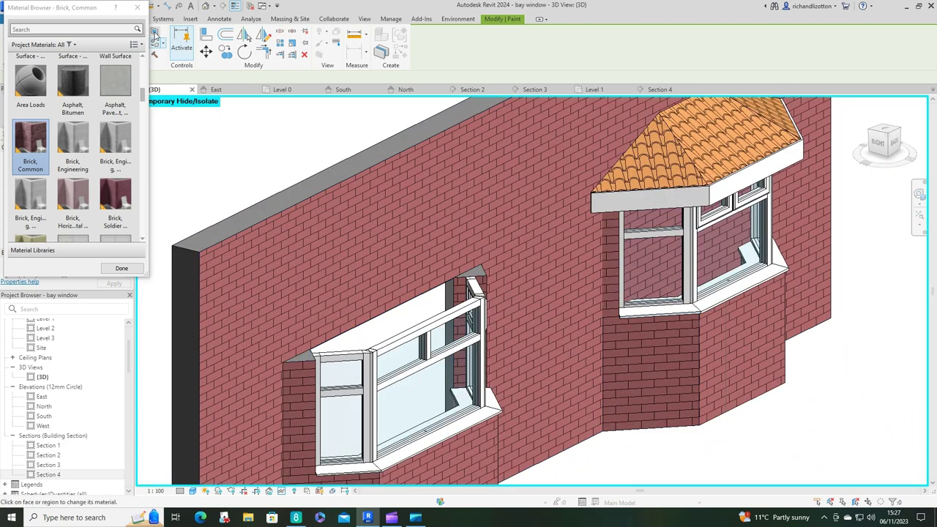
# Split the jamb face with a rectangular boundary from the wall corner to the jamb.
pyautogui.click(155, 34)
pyautogui.scroll(5, 455, 290)
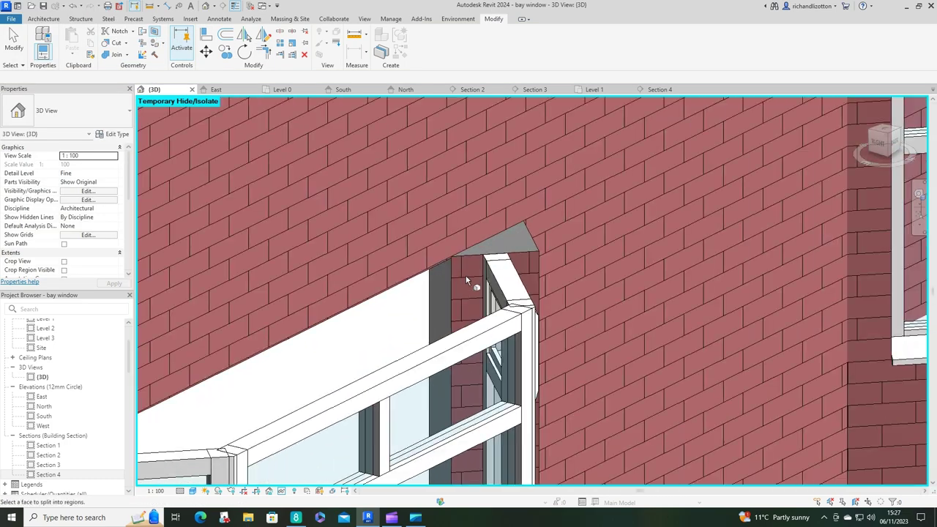
pyautogui.click(452, 272)
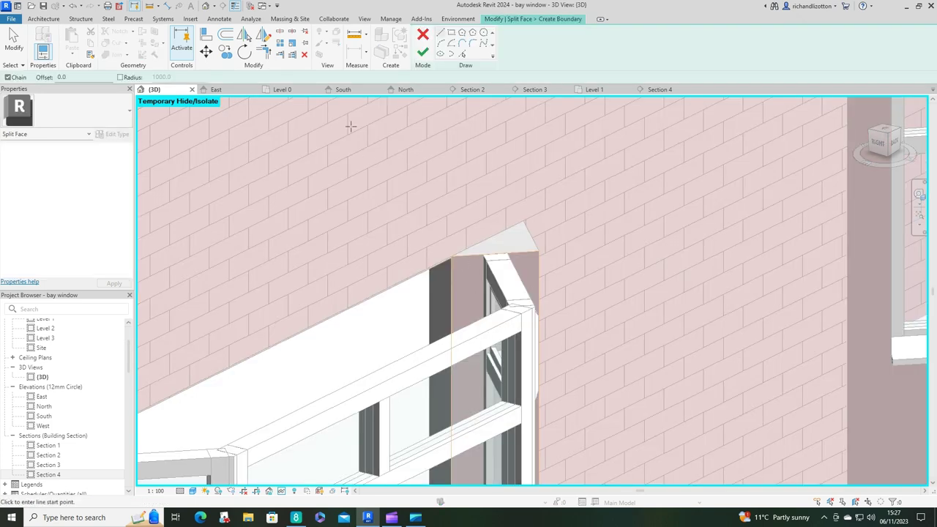
pyautogui.click(452, 33)
pyautogui.click(451, 258)
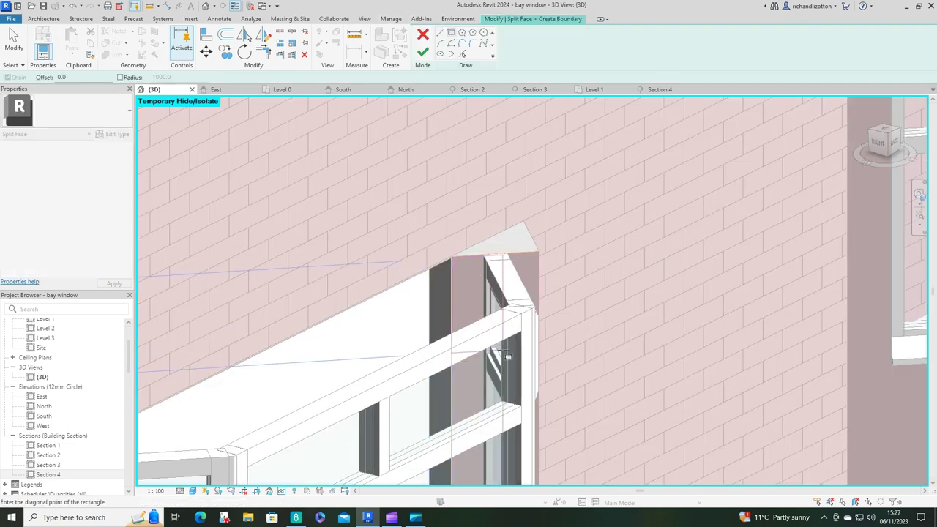
pyautogui.moveTo(507, 350); pyautogui.dragTo(495, 139, button='middle')
pyautogui.click(492, 302)
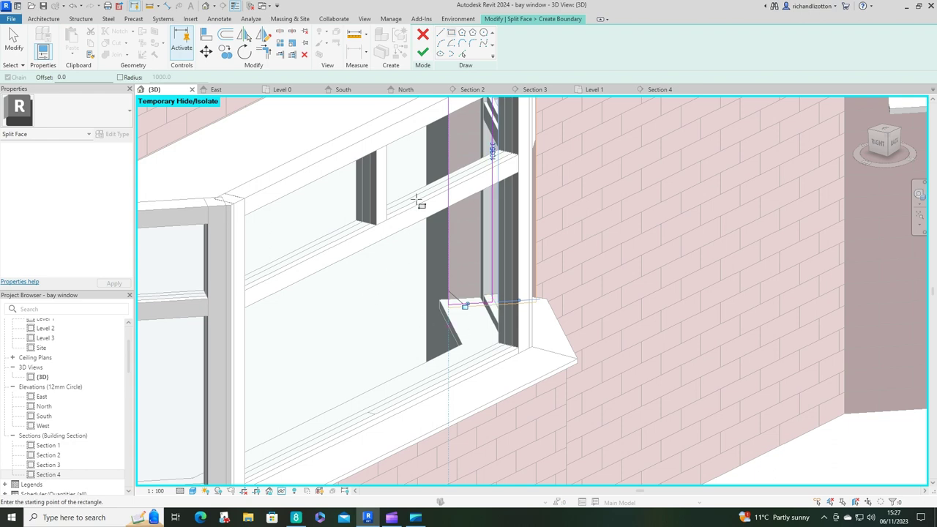
pyautogui.scroll(5, 402, 224)
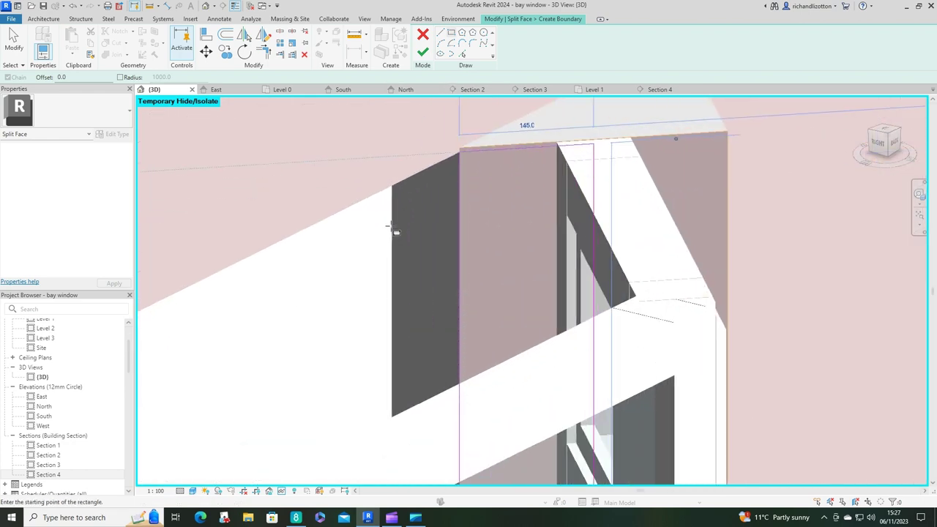
pyautogui.scroll(5, 476, 155)
# Raise the top boundary line to the face's top, nudge the side line, and finish.
pyautogui.press('Escape')
pyautogui.press('Escape')
pyautogui.click(418, 139)
pyautogui.moveTo(395, 138); pyautogui.dragTo(397, 103)
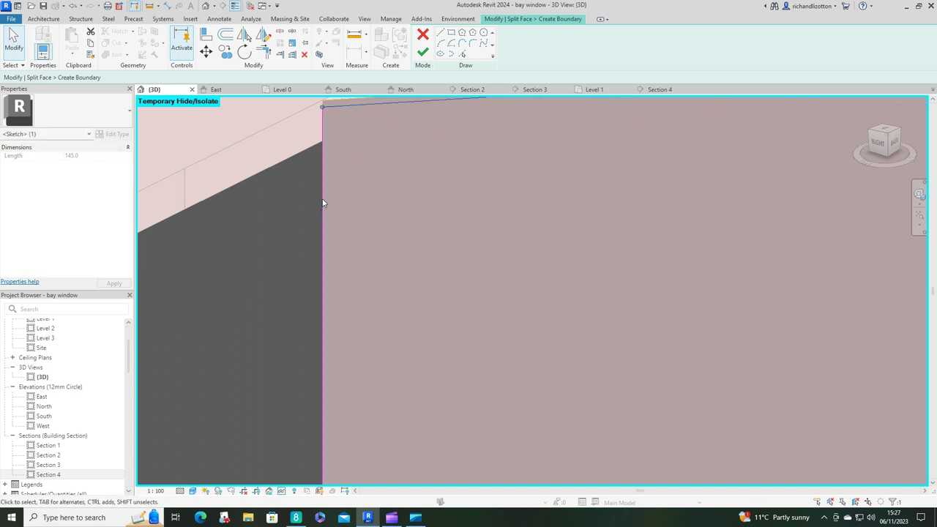
pyautogui.moveTo(324, 203); pyautogui.dragTo(327, 200)
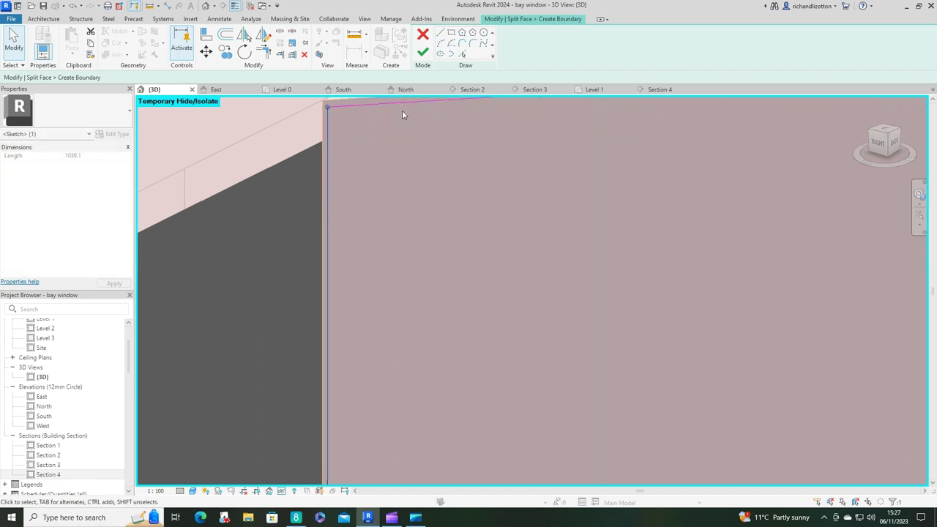
pyautogui.click(423, 53)
# Paint the newly split jamb region Plaster and orbit to a frontal view of the bay.
pyautogui.scroll(-3, 438, 286)
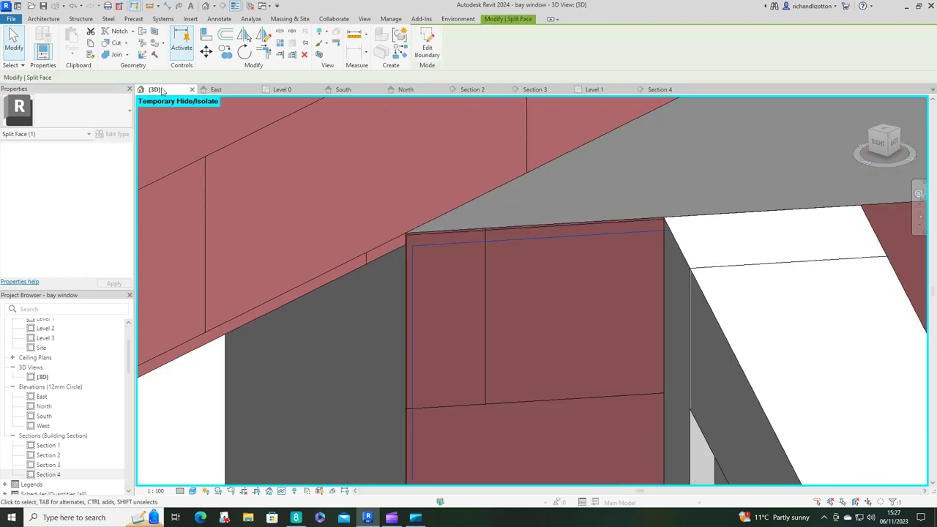
pyautogui.click(155, 43)
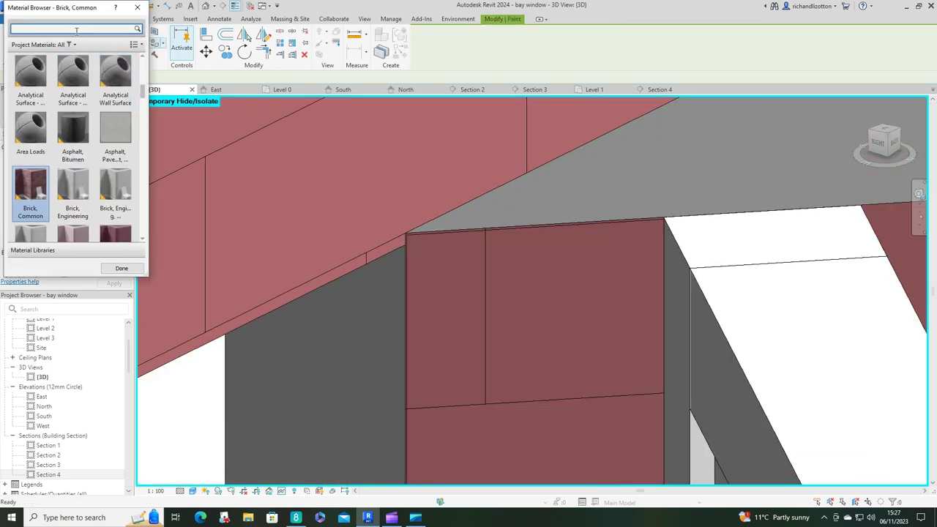
pyautogui.write('plaster')
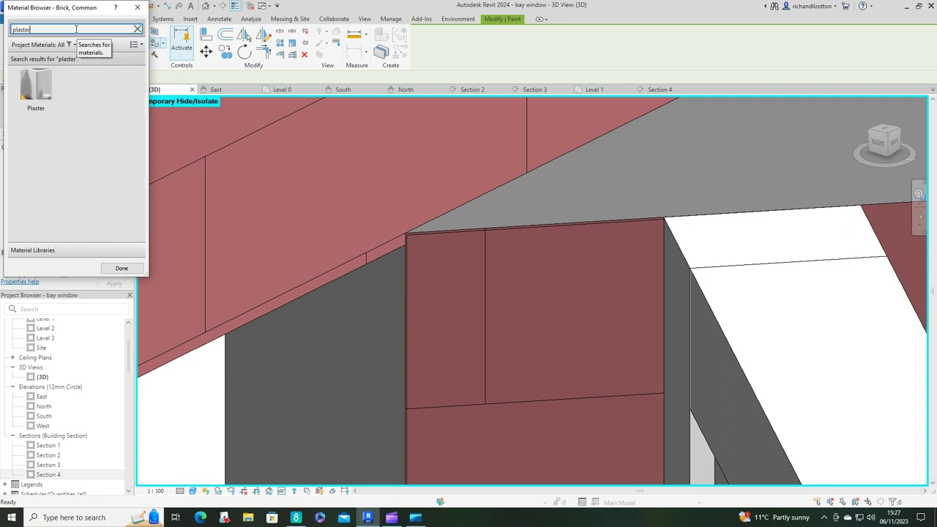
pyautogui.press('Return')
pyautogui.click(497, 338)
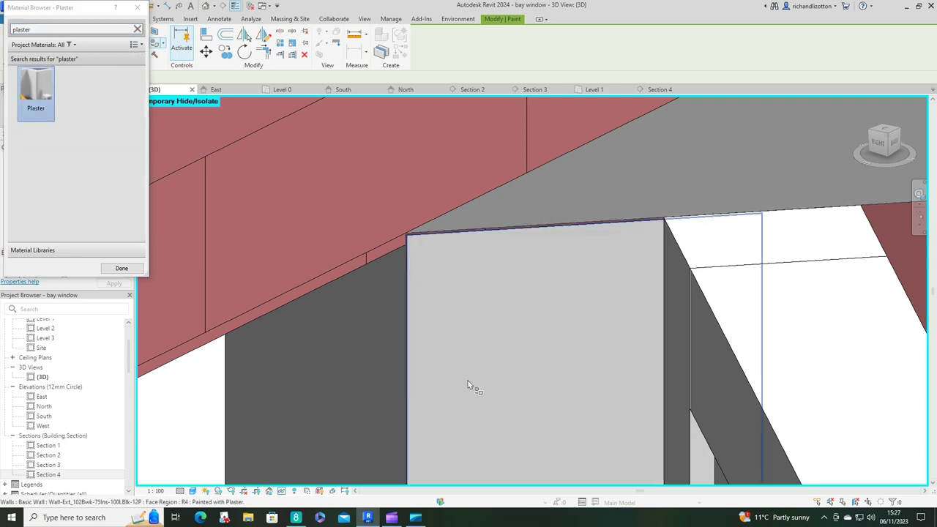
pyautogui.scroll(-5, 466, 383)
pyautogui.press('Escape')
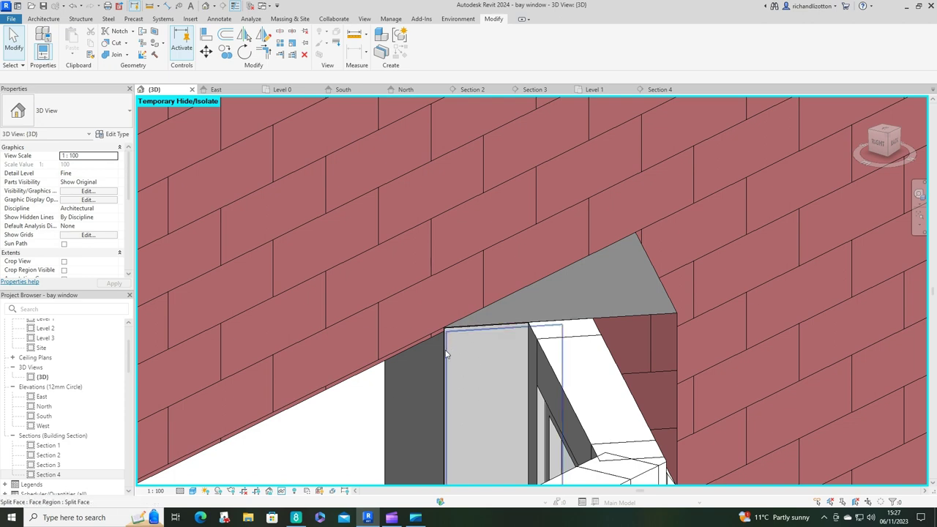
pyautogui.scroll(-5, 453, 381)
pyautogui.keyDown('shift'); pyautogui.moveTo(497, 442); pyautogui.dragTo(396, 191, button='middle'); pyautogui.keyUp('shift')
pyautogui.scroll(2, 505, 307)
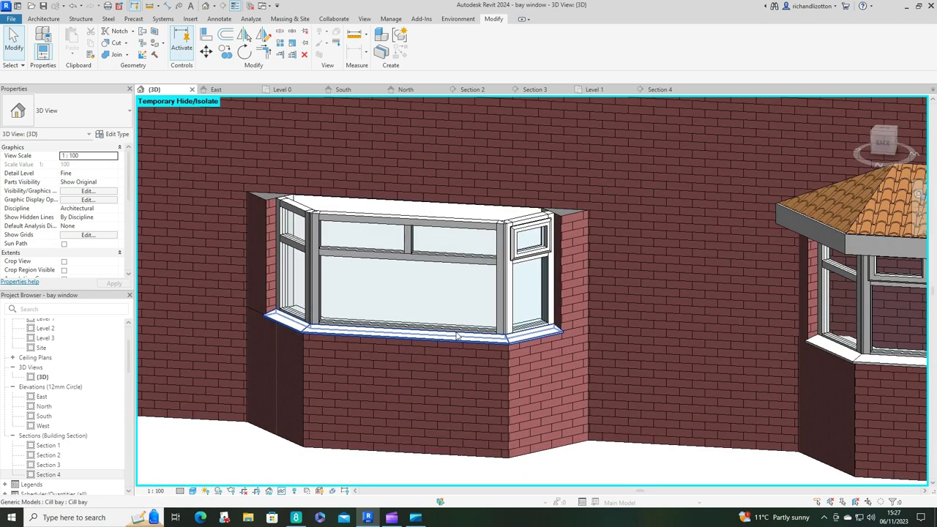
pyautogui.moveTo(460, 335)
pyautogui.keyDown('shift'); pyautogui.mouseDown(button='middle')
pyautogui.moveTo(530, 315)
pyautogui.moveTo(522, 354)
pyautogui.mouseUp(button='middle'); pyautogui.keyUp('shift')
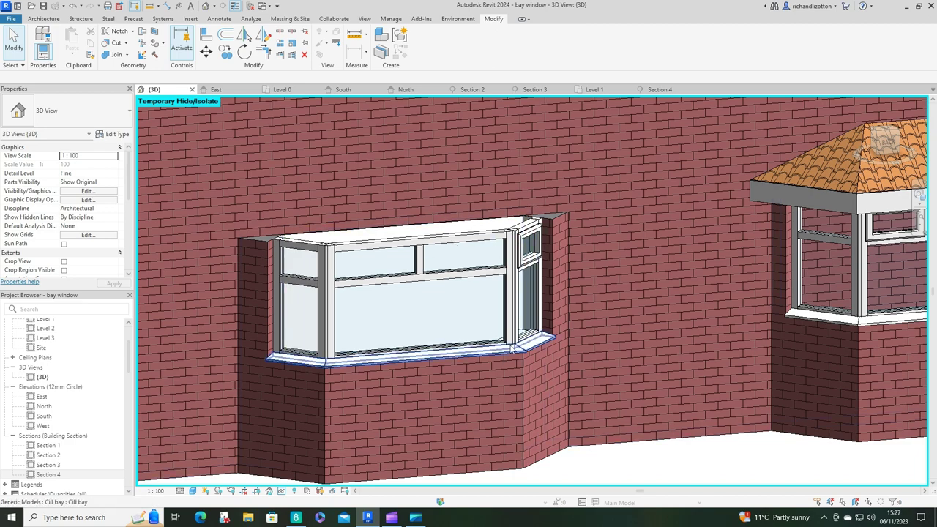
pyautogui.scroll(-3, 512, 350)
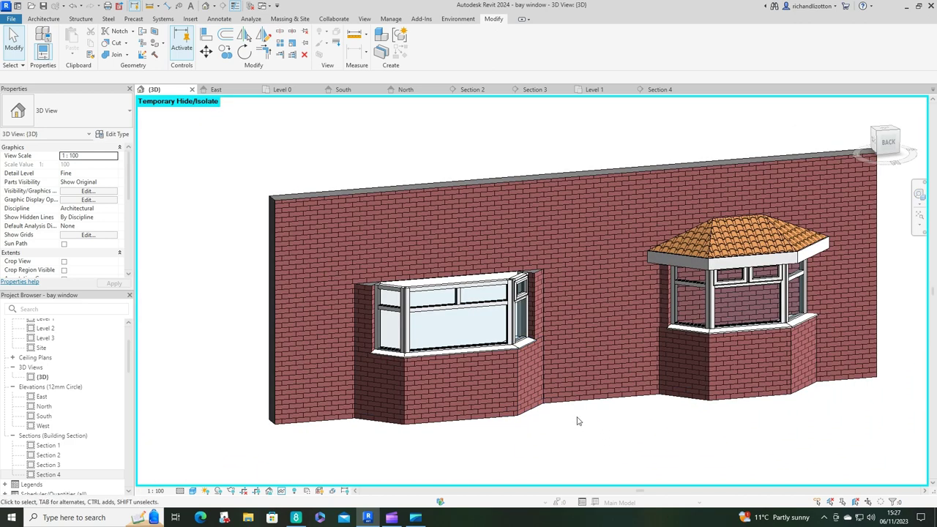
pyautogui.keyDown('shift'); pyautogui.moveTo(577, 420); pyautogui.dragTo(778, 372, button='middle'); pyautogui.keyUp('shift')
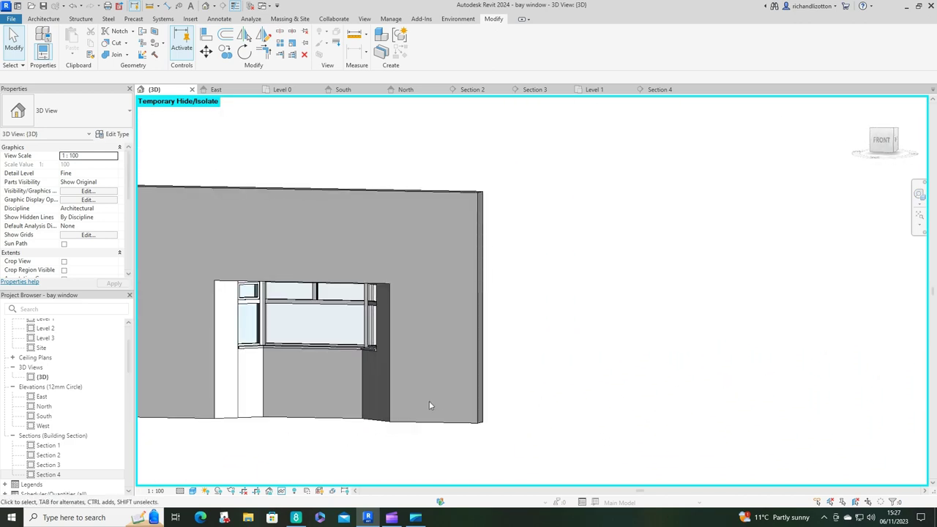
pyautogui.moveTo(420, 408)
pyautogui.keyDown('shift'); pyautogui.mouseDown(button='middle')
pyautogui.moveTo(502, 380)
pyautogui.moveTo(517, 417)
pyautogui.moveTo(460, 297)
pyautogui.moveTo(292, 397)
pyautogui.moveTo(410, 380)
pyautogui.moveTo(535, 389)
pyautogui.moveTo(429, 328)
pyautogui.mouseUp(button='middle'); pyautogui.keyUp('shift')
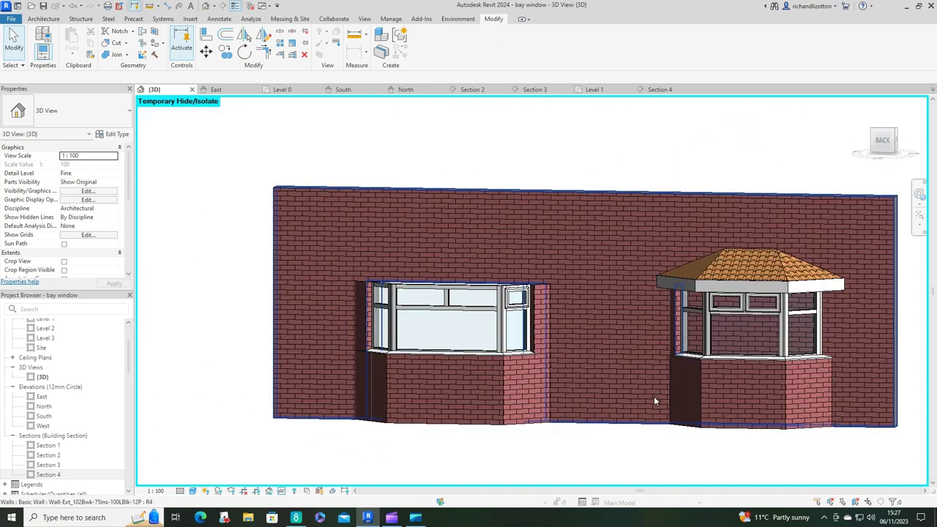
pyautogui.moveTo(654, 399)
pyautogui.keyDown('shift'); pyautogui.mouseDown(button='middle')
pyautogui.moveTo(651, 391)
pyautogui.moveTo(649, 430)
pyautogui.moveTo(631, 403)
pyautogui.moveTo(643, 433)
pyautogui.mouseUp(button='middle'); pyautogui.keyUp('shift')
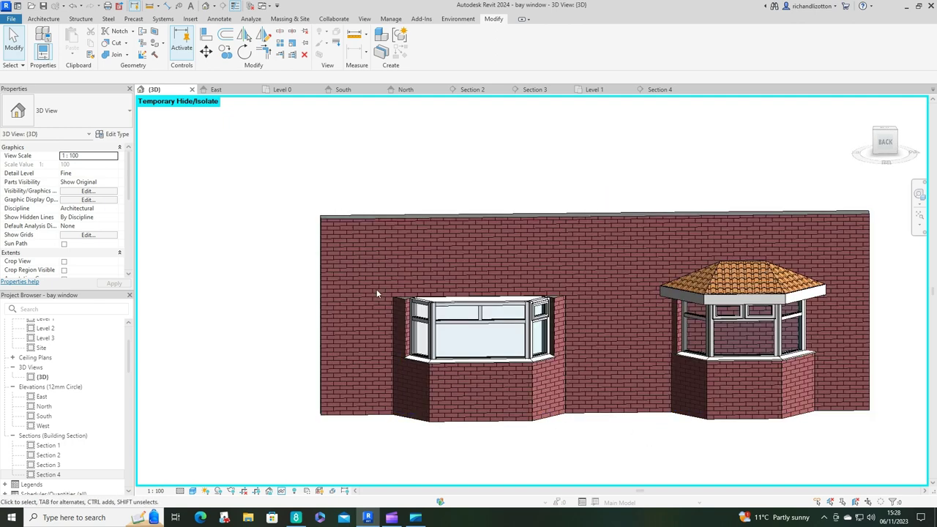
pyautogui.click(364, 243)
pyautogui.moveTo(441, 320); pyautogui.dragTo(401, 174)
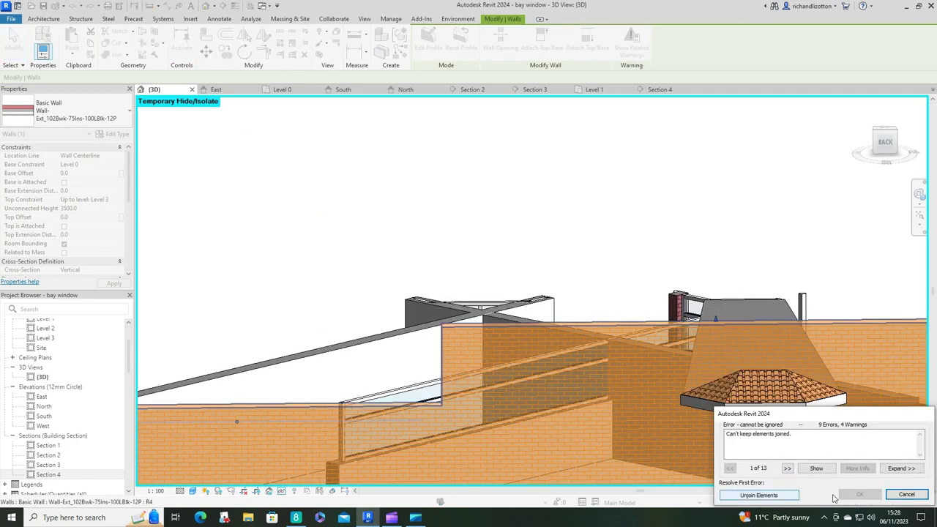
pyautogui.click(906, 494)
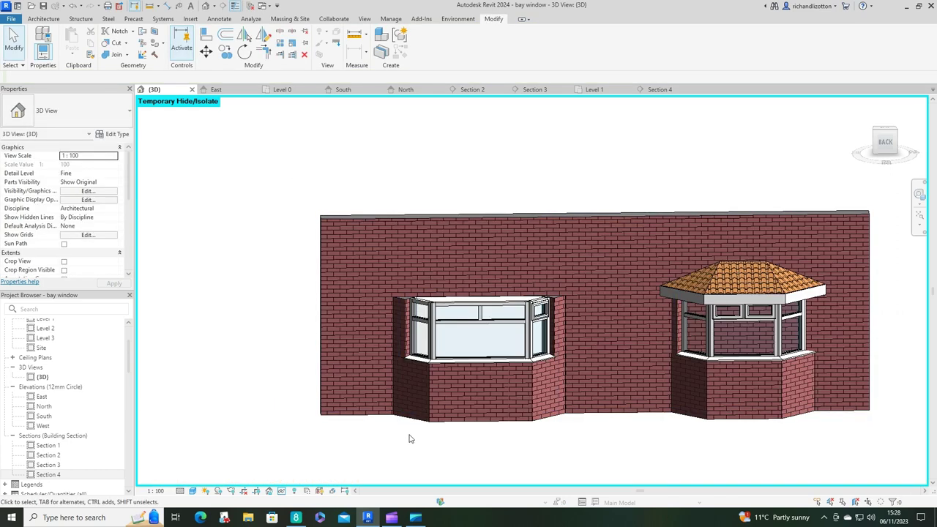
pyautogui.moveTo(371, 451); pyautogui.dragTo(610, 260)
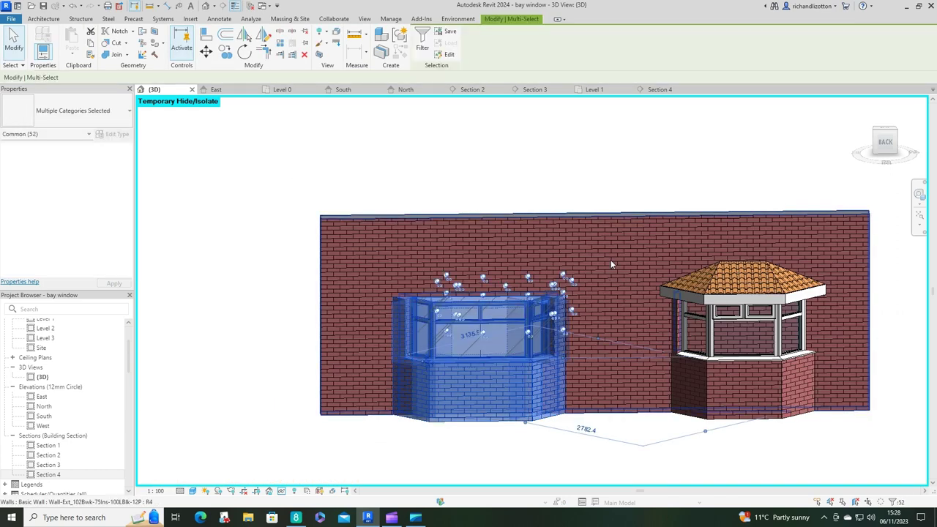
pyautogui.click(399, 38)
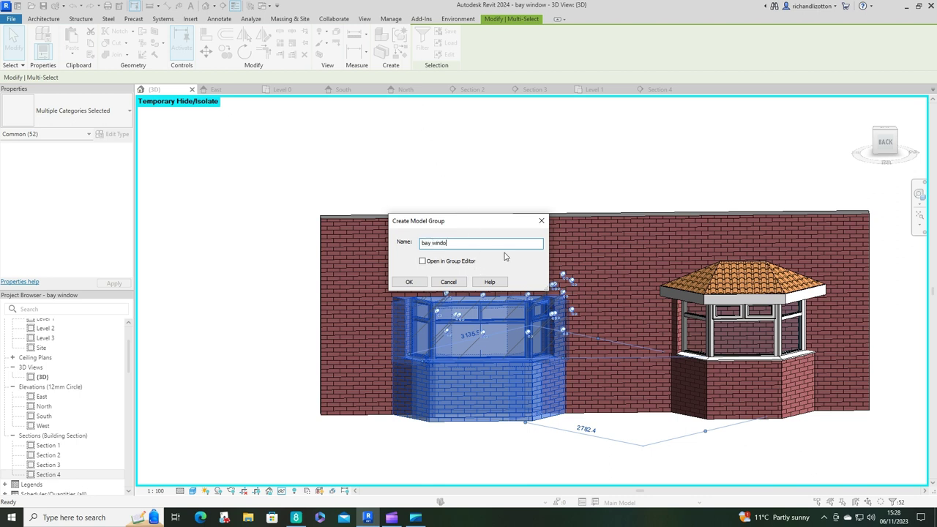
pyautogui.click(410, 283)
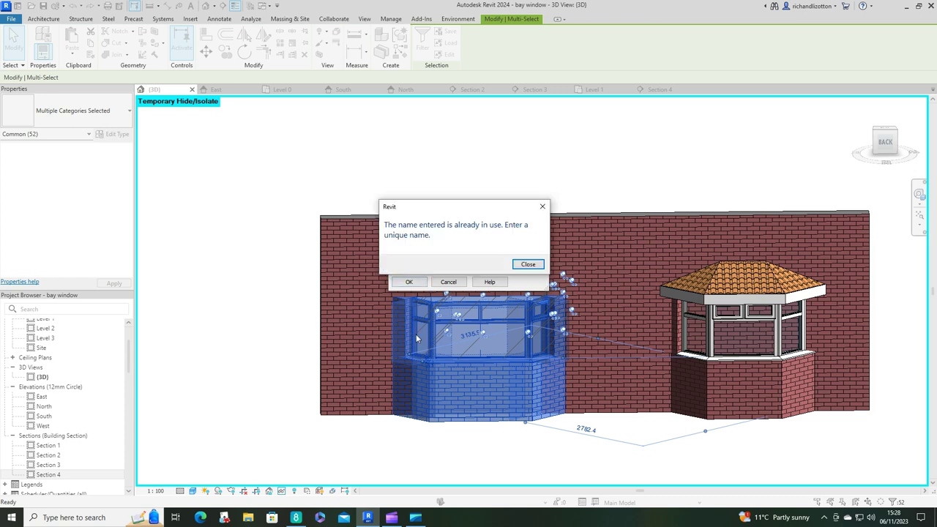
pyautogui.click(527, 265)
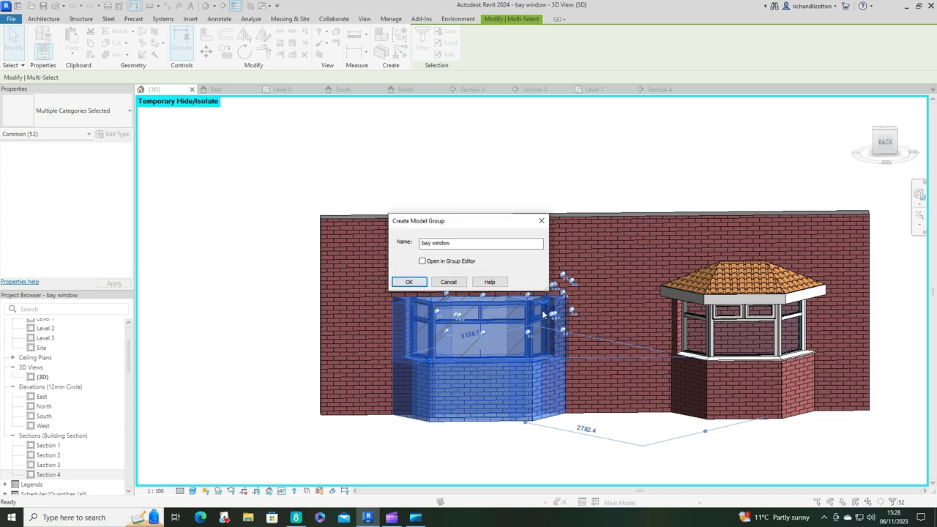
pyautogui.click(460, 285)
pyautogui.click(460, 171)
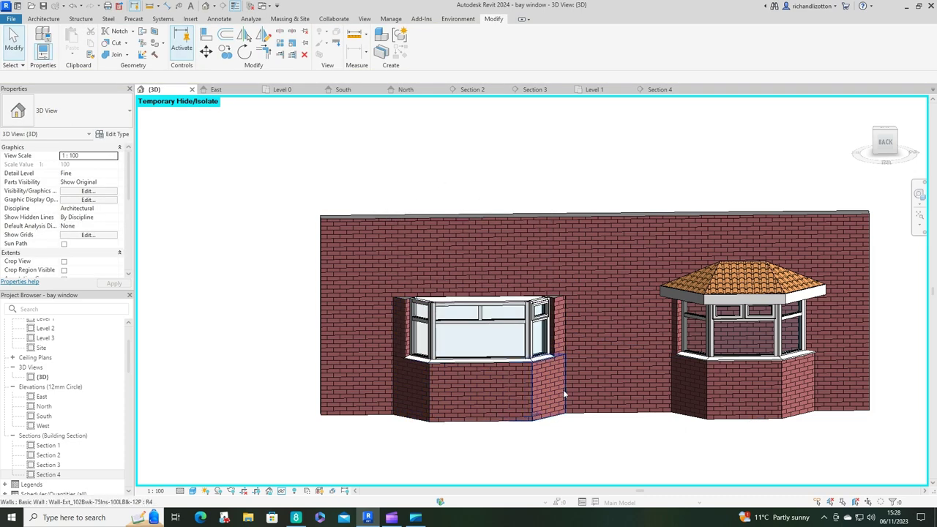
pyautogui.moveTo(606, 188); pyautogui.dragTo(521, 183, button='middle')
pyautogui.keyDown('shift'); pyautogui.moveTo(594, 164); pyautogui.dragTo(564, 176, button='middle'); pyautogui.keyUp('shift')
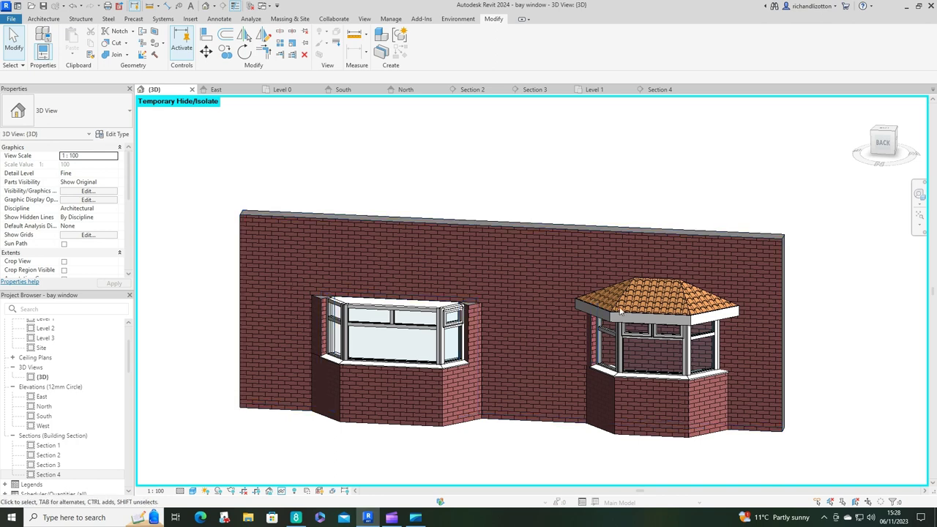